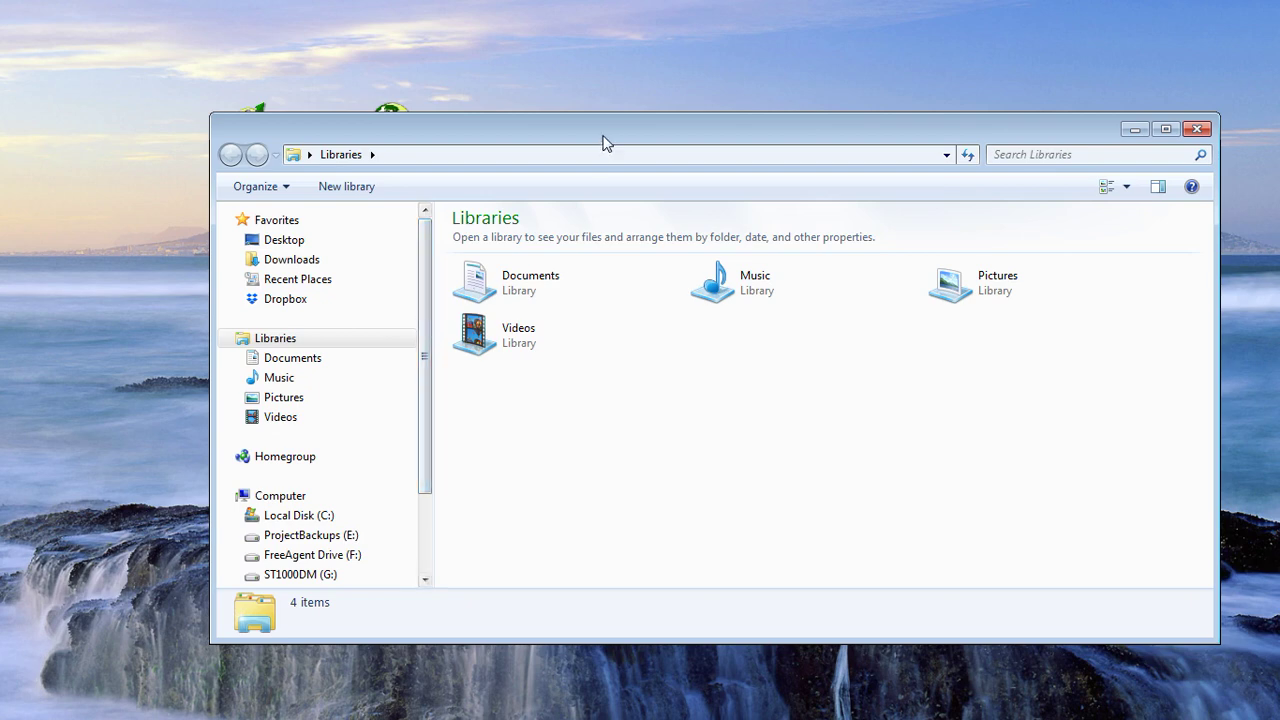
Move the Explorer window aside and open the ST1000DM (G:) drive from the navigation pane.
drag(601, 136, 579, 96)
scroll(405, 376, down, 1)
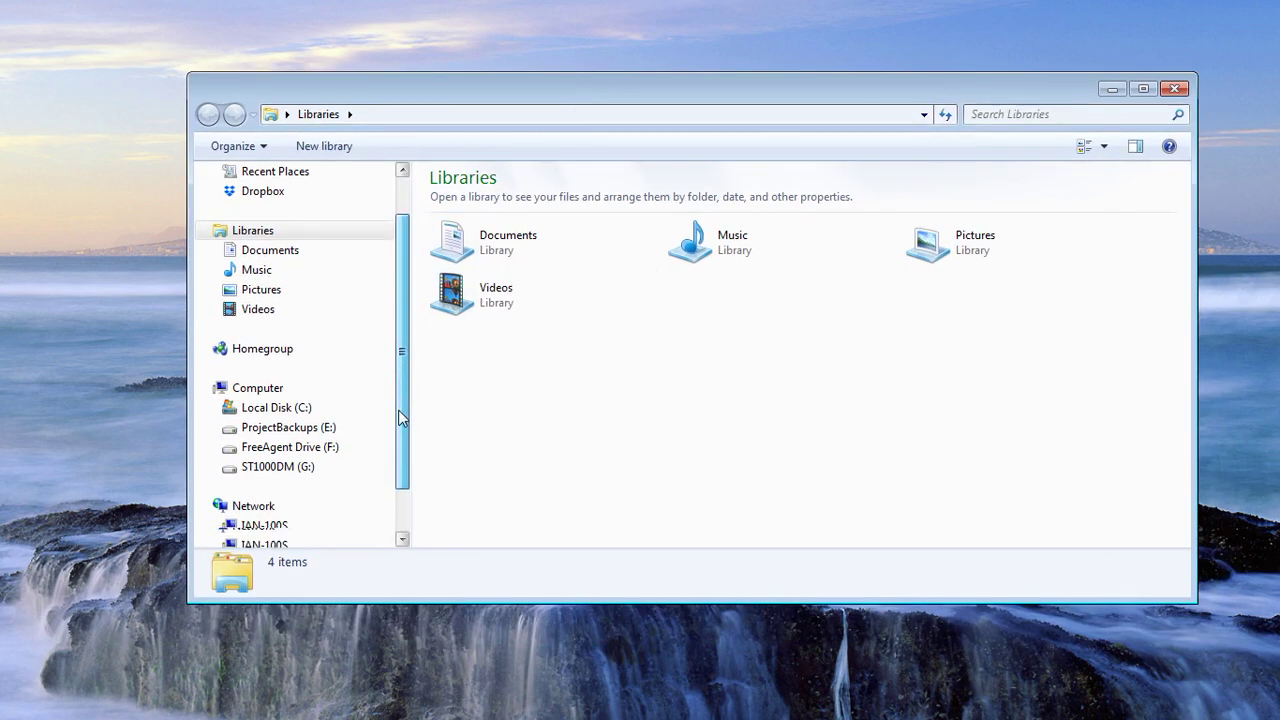
click(287, 467)
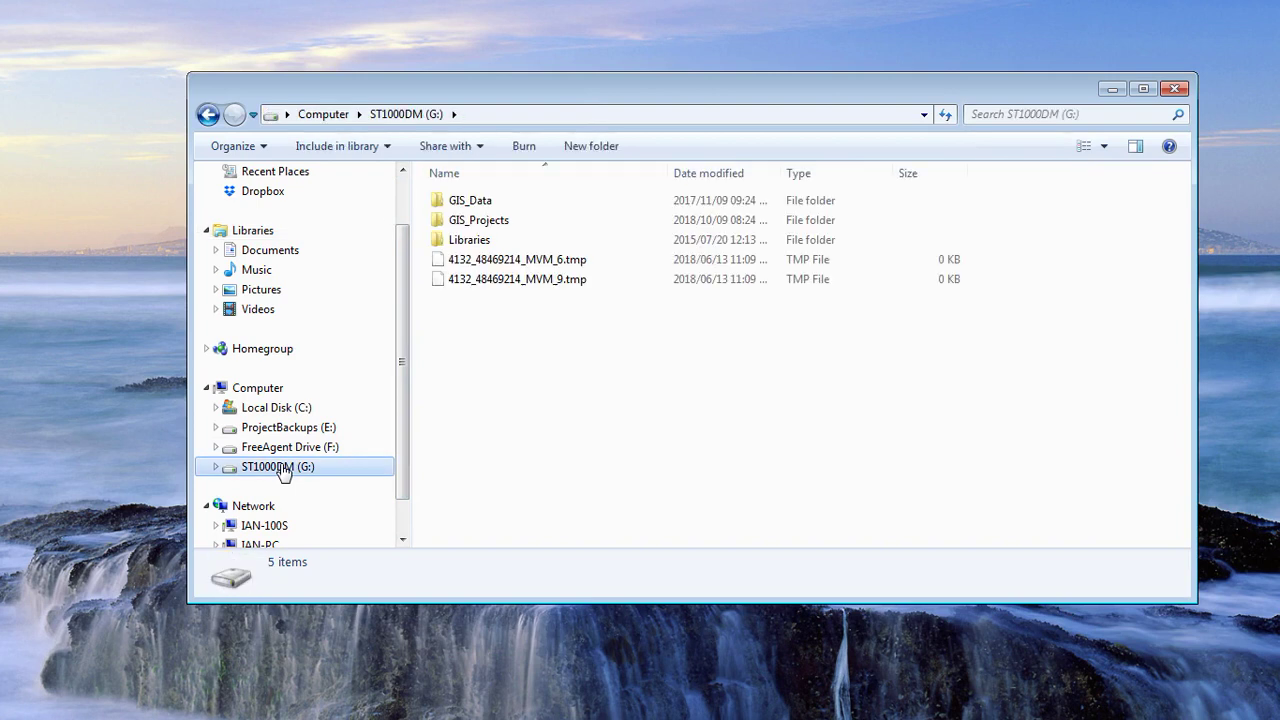
Drill down GIS_Projects > SMS136_Cape Leopard Trust > Data > QGIS > Tutorials > Module 2 > 8 eVis > Spatial.
double_click(538, 224)
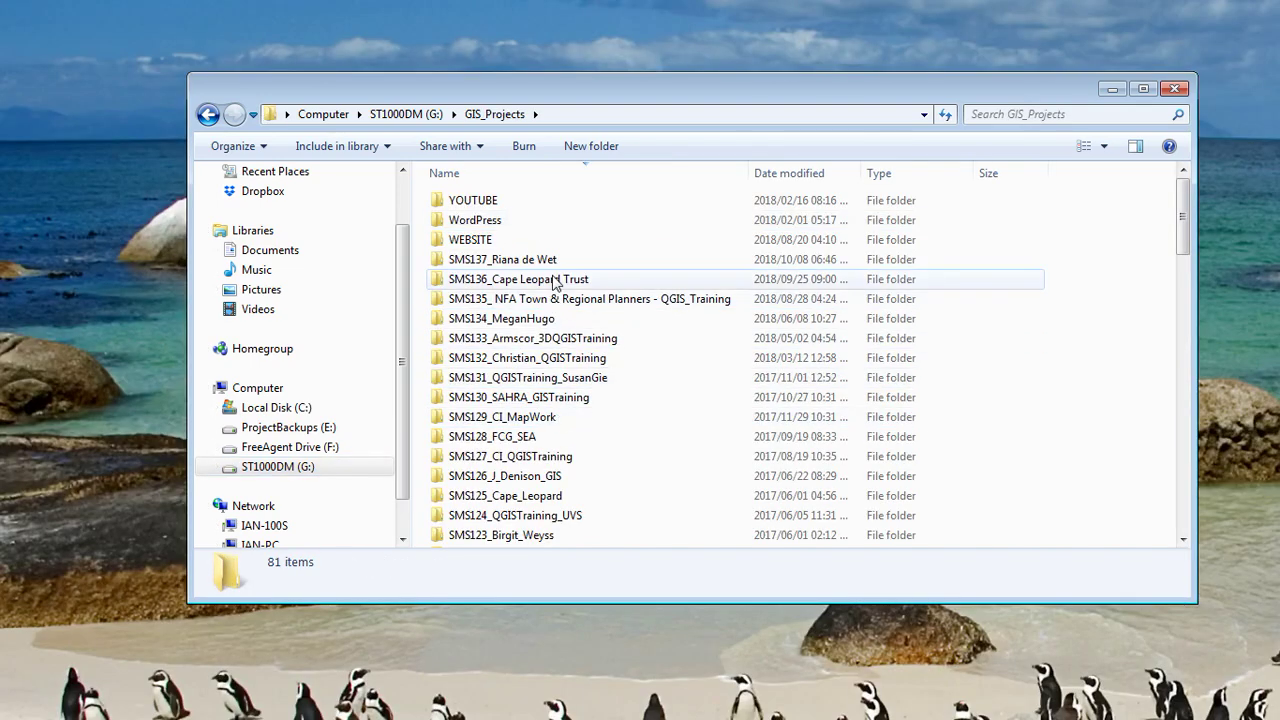
double_click(554, 281)
double_click(486, 203)
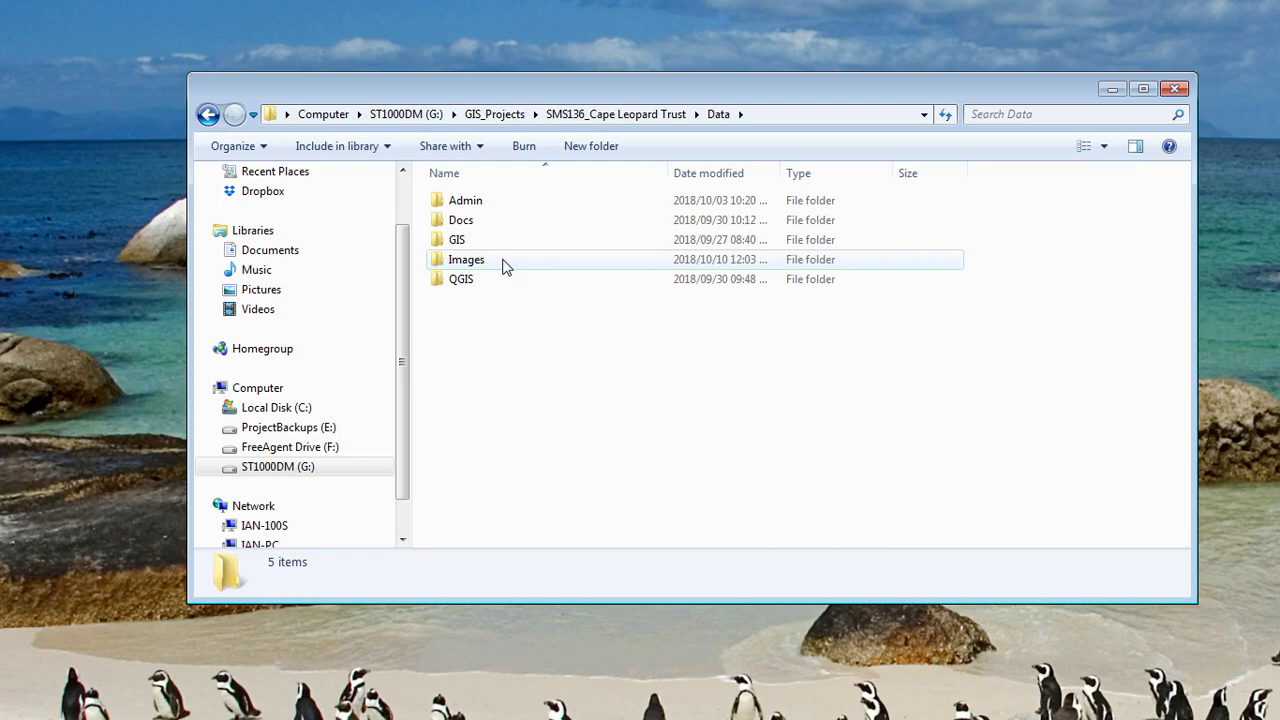
drag(778, 86, 744, 87)
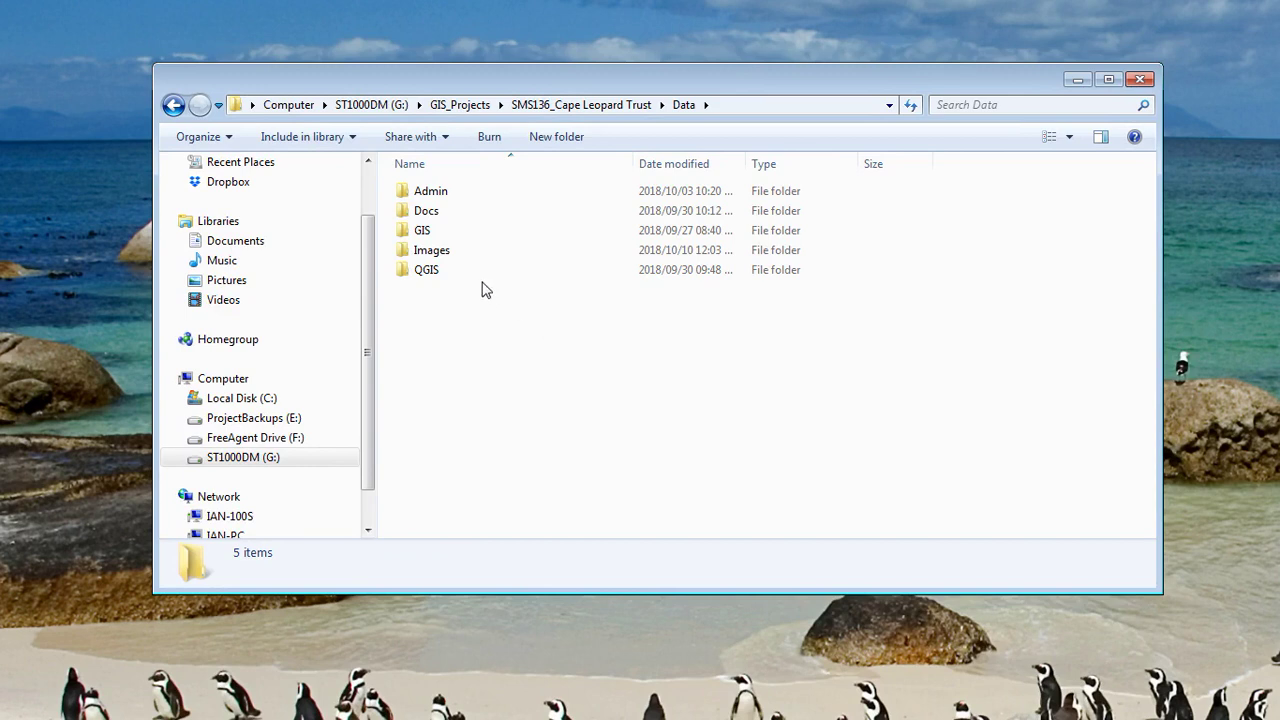
double_click(446, 272)
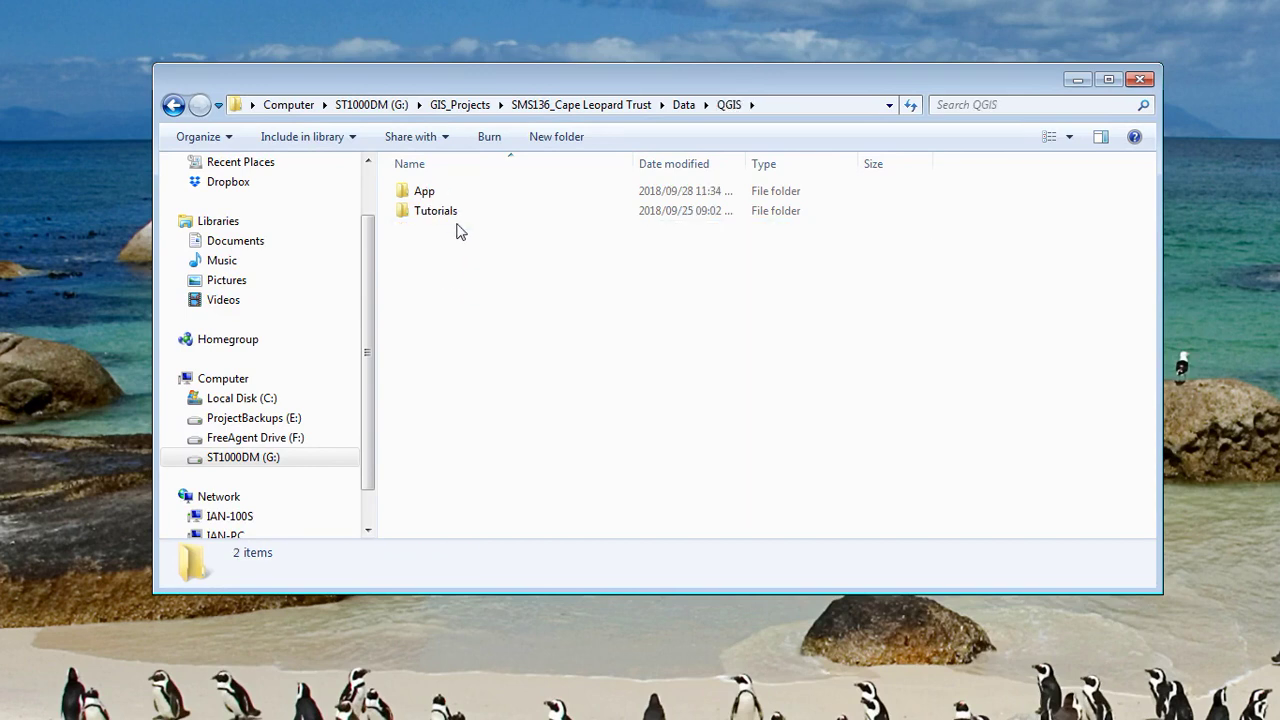
double_click(455, 212)
click(448, 192)
double_click(446, 193)
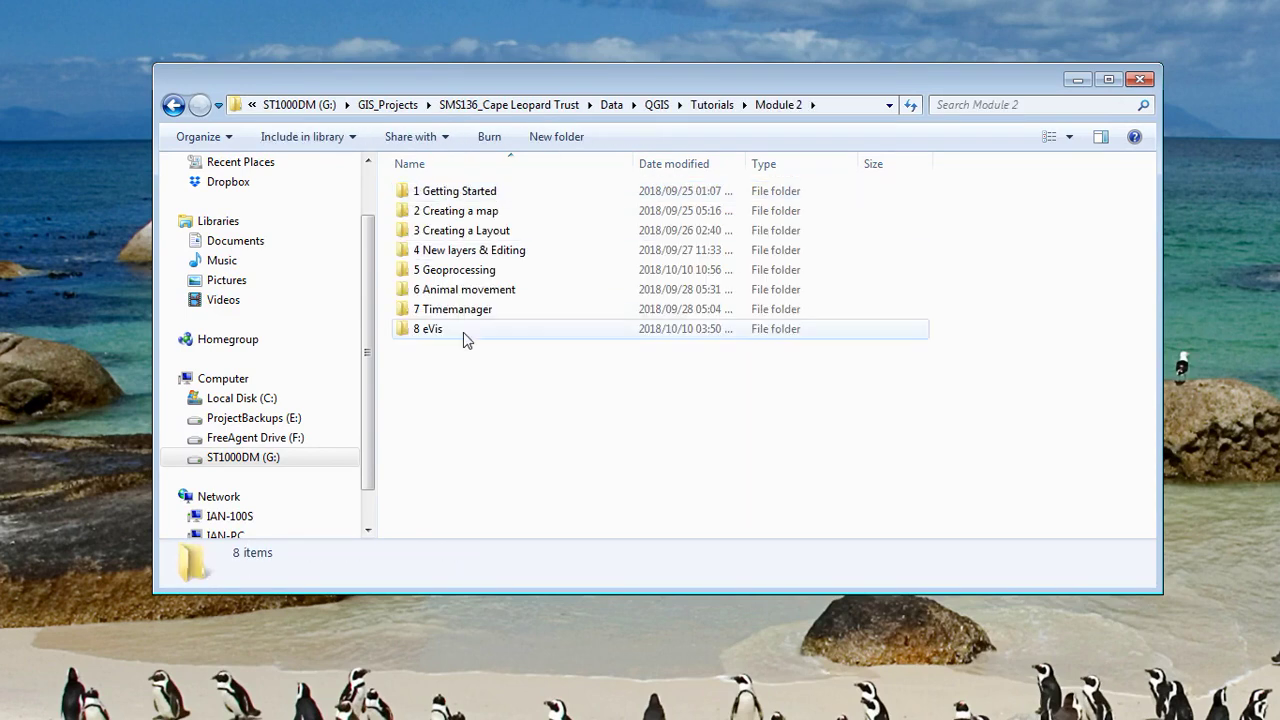
double_click(459, 331)
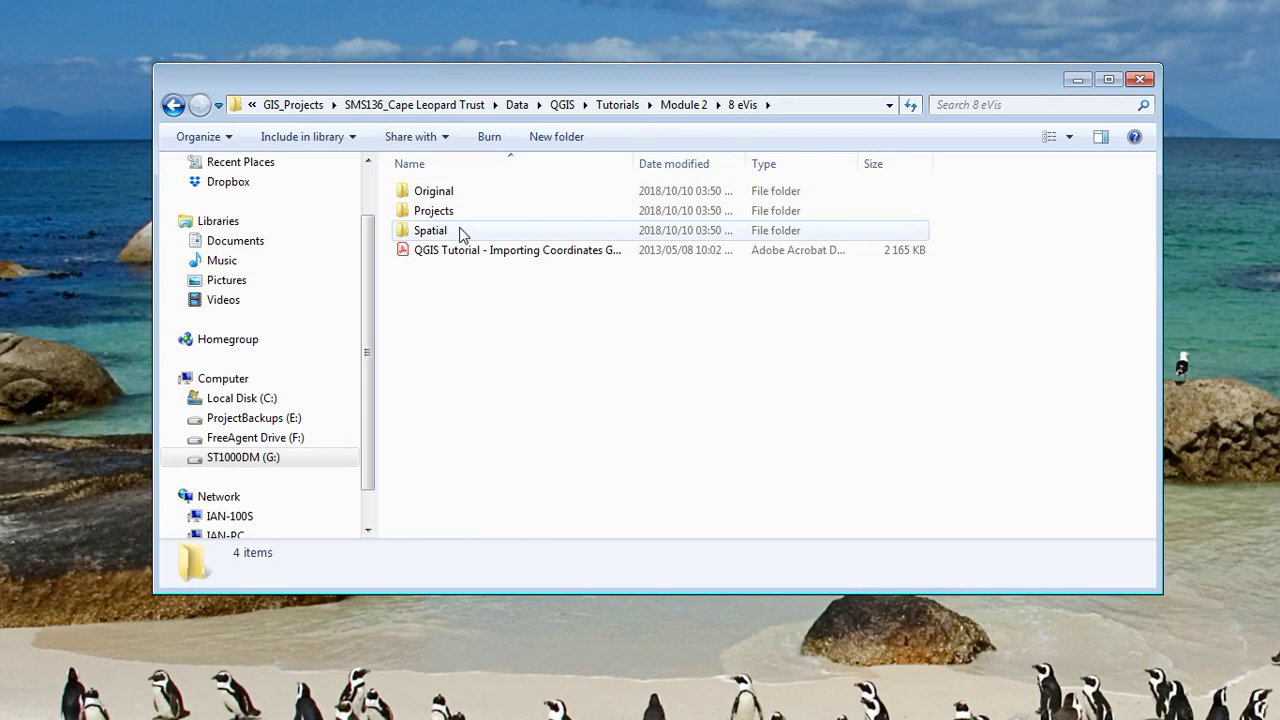
double_click(461, 233)
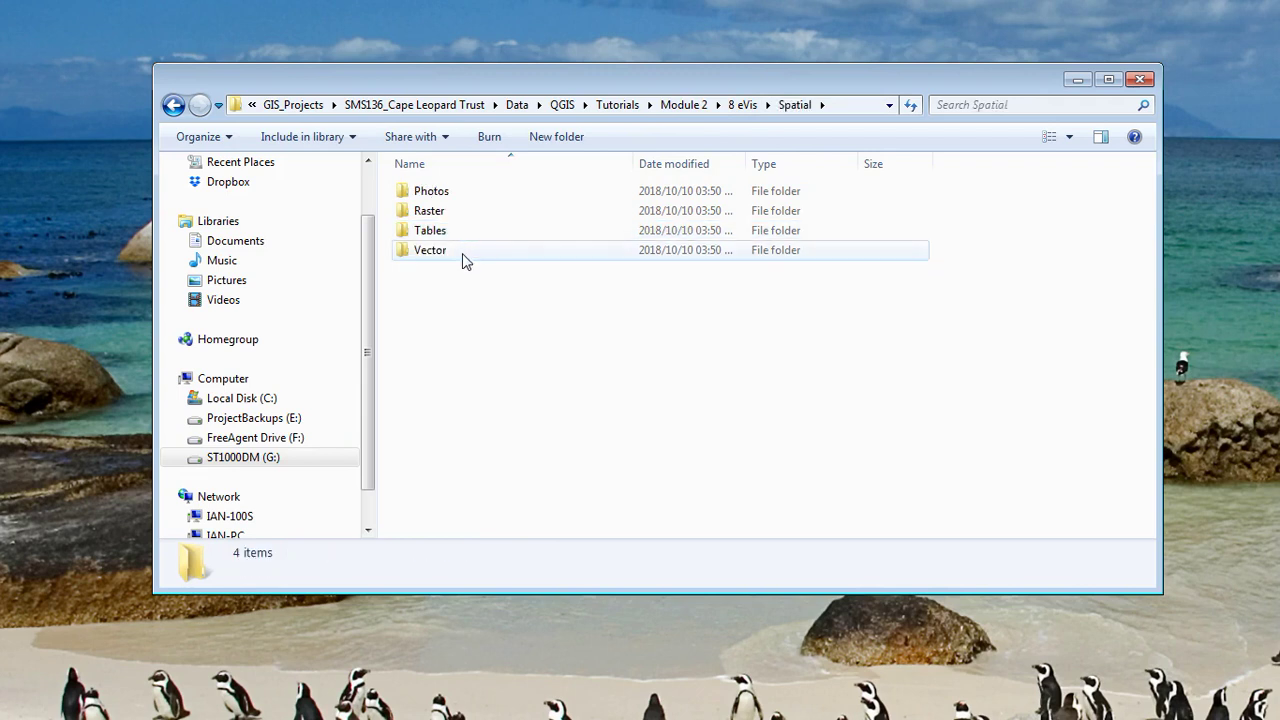
View the Photos folder thumbnails, then go back to Spatial and open Tables.
double_click(448, 195)
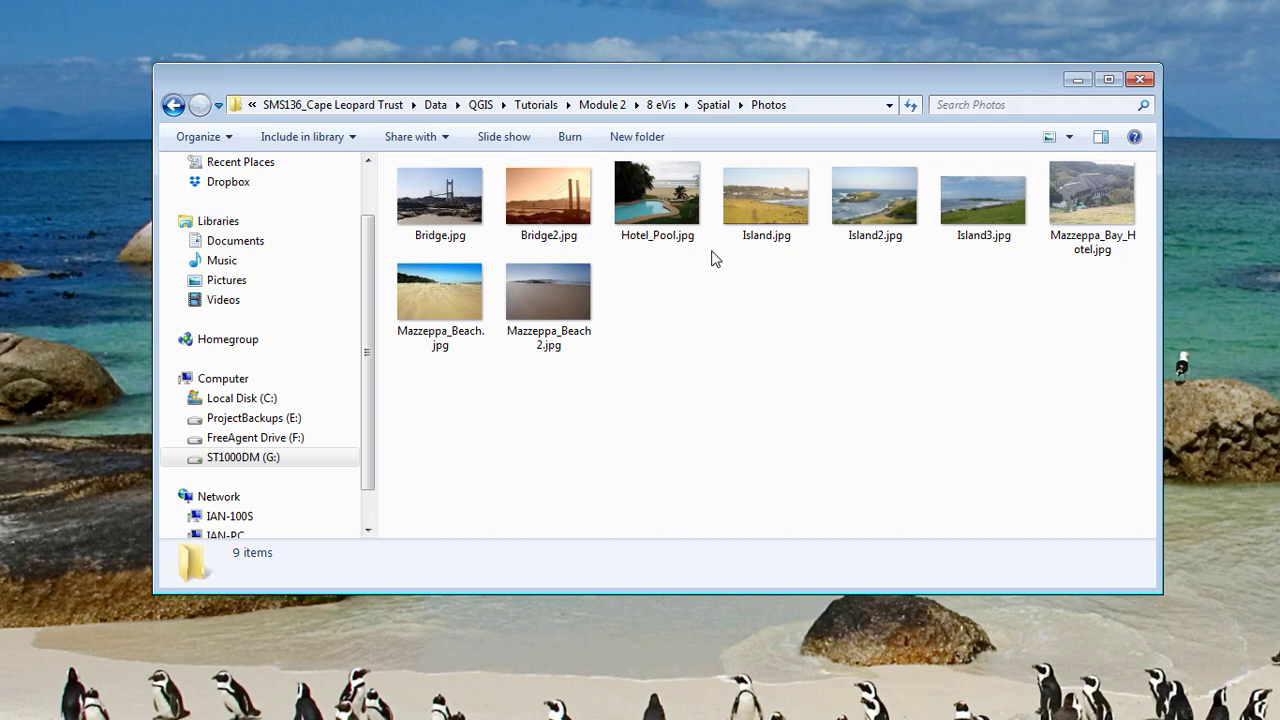
click(713, 104)
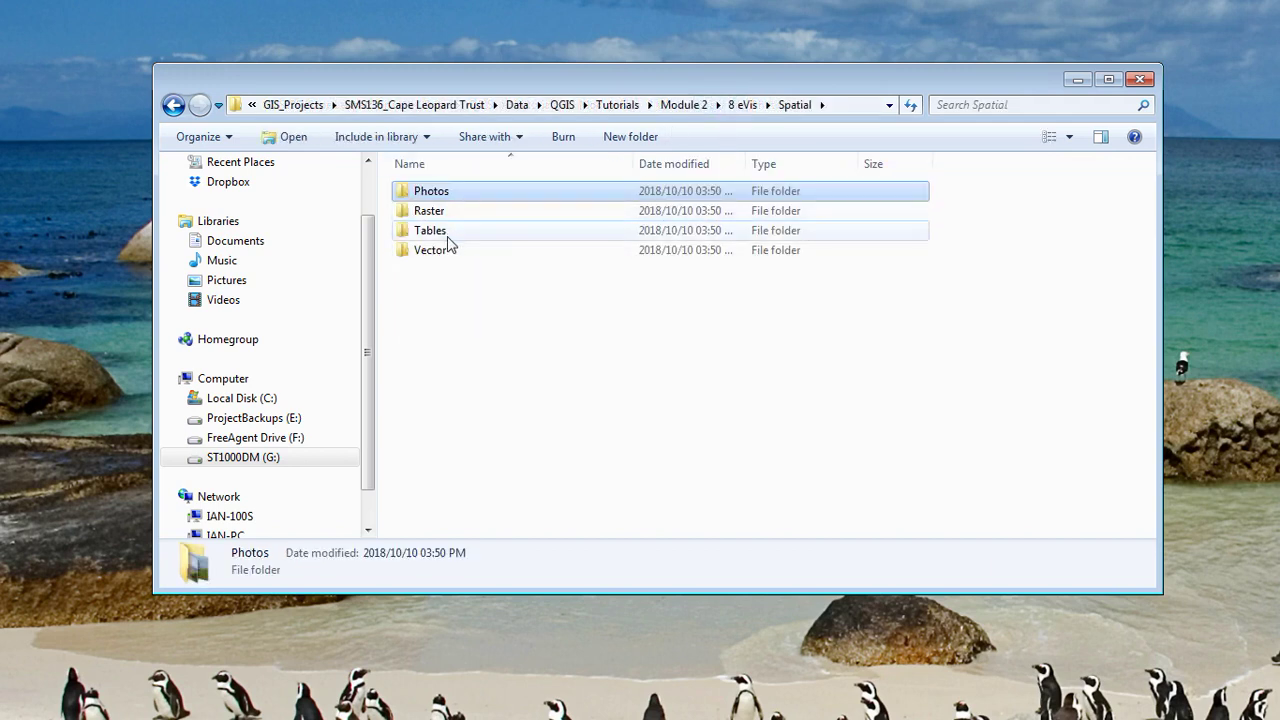
double_click(474, 230)
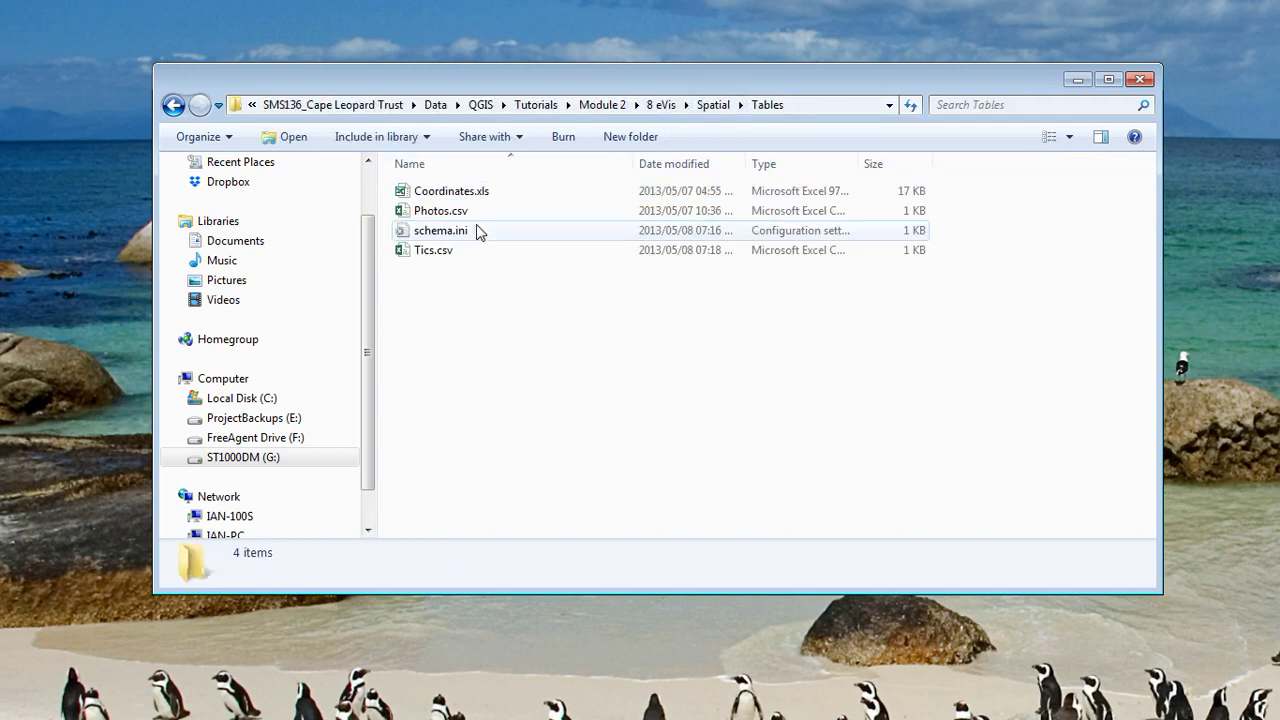
Open Photos.csv in Excel and fit, then uniformly widen, all worksheet columns.
double_click(474, 212)
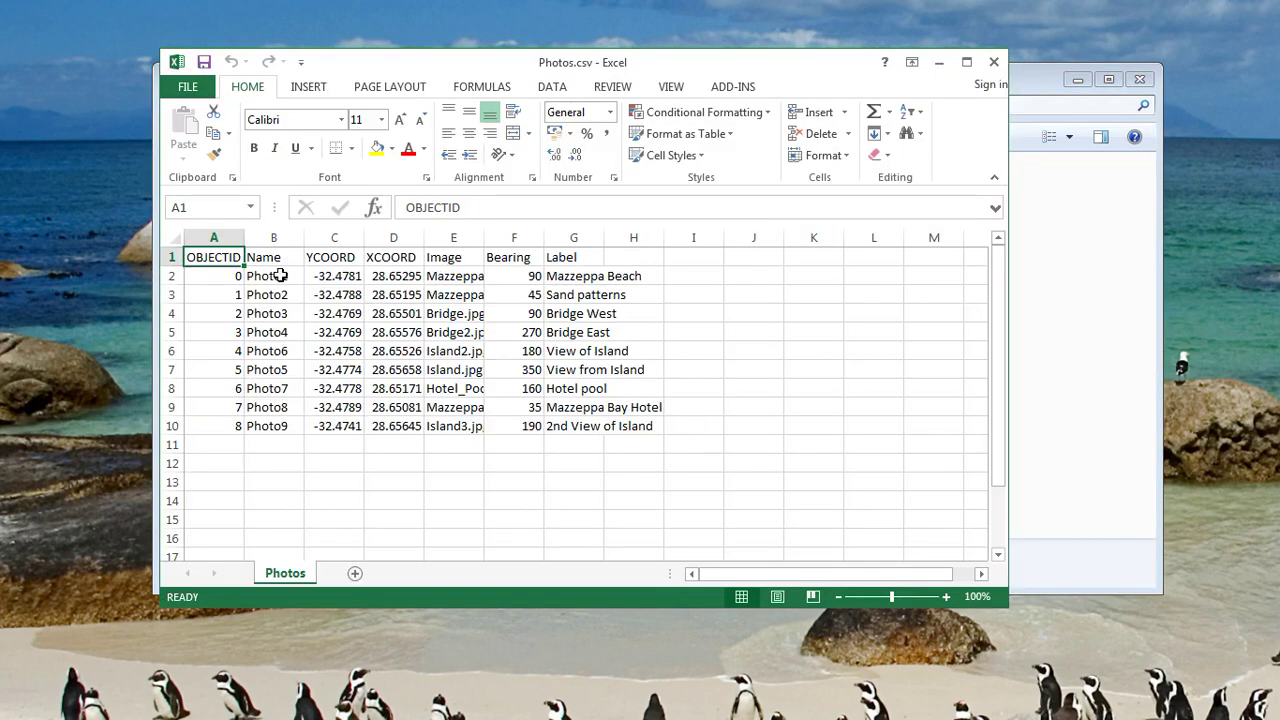
click(176, 239)
double_click(240, 235)
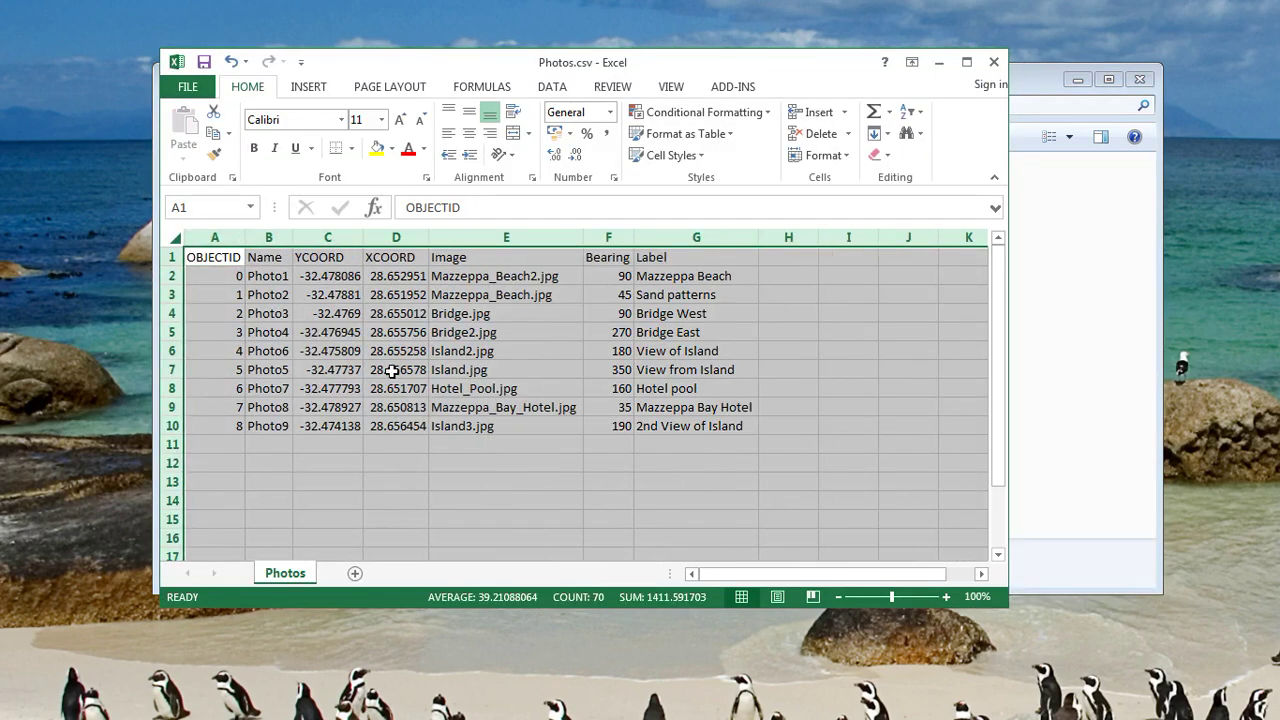
drag(287, 238, 320, 238)
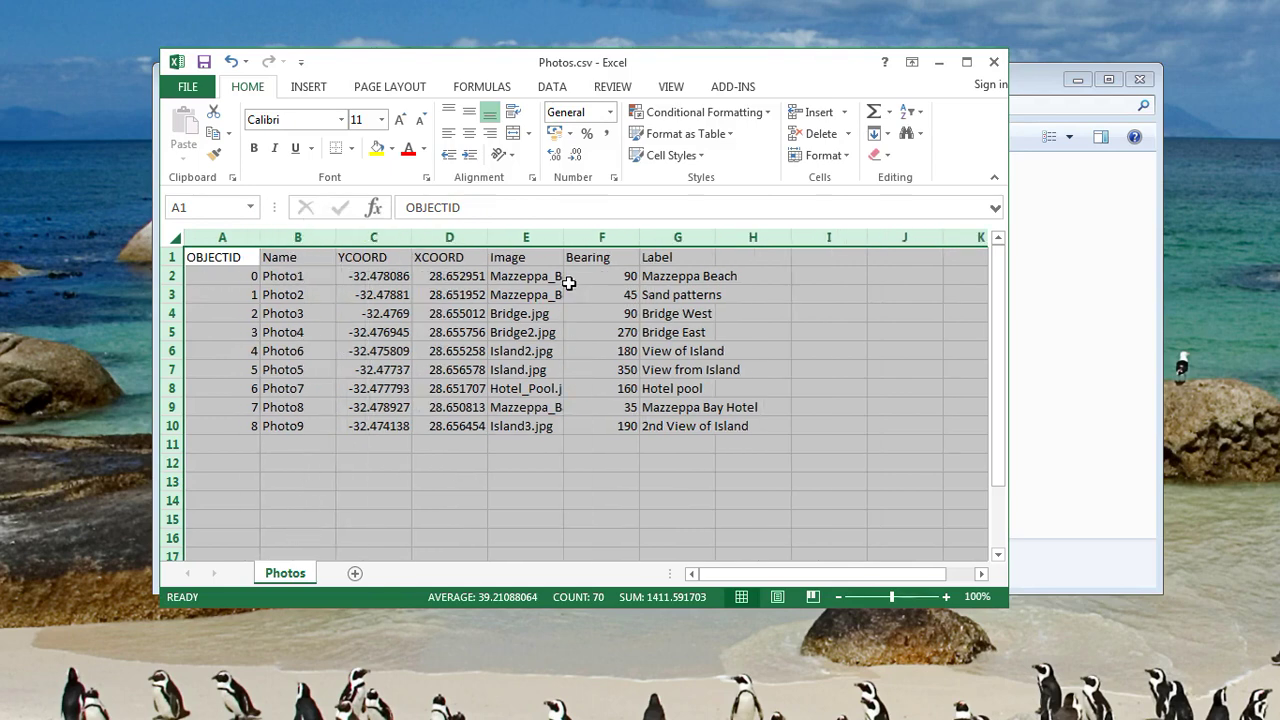
drag(564, 237, 592, 238)
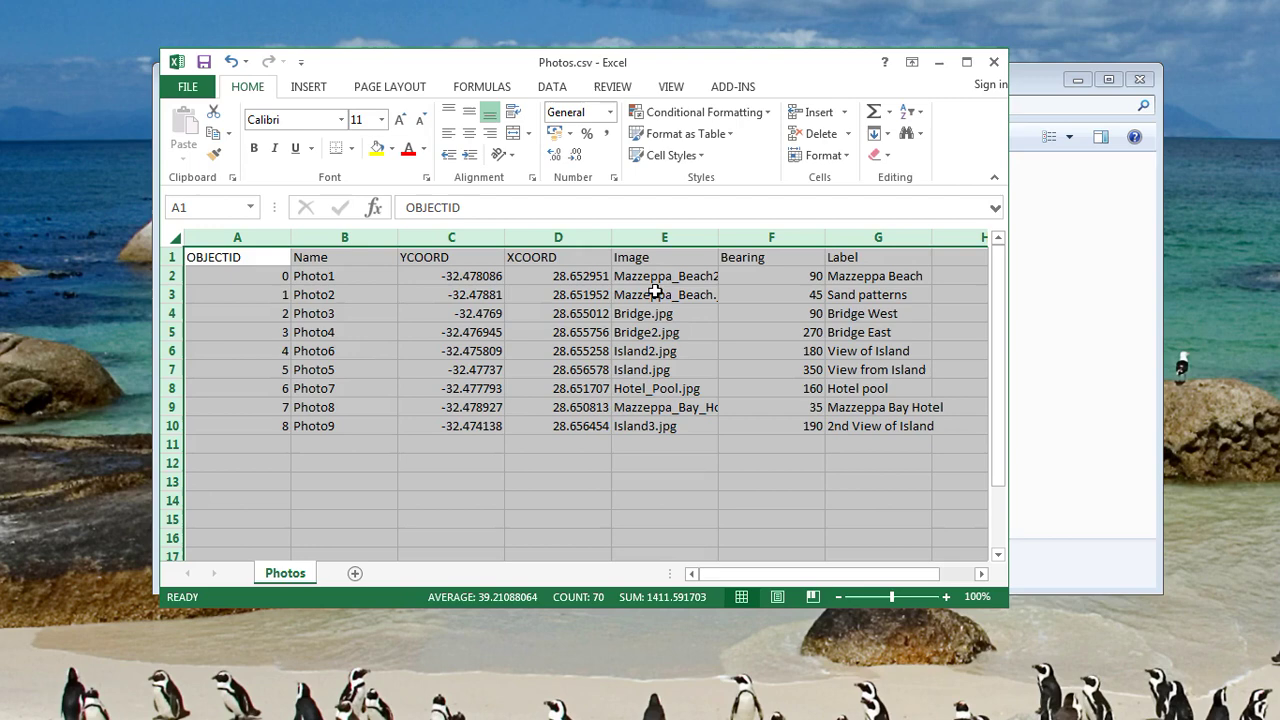
click(560, 446)
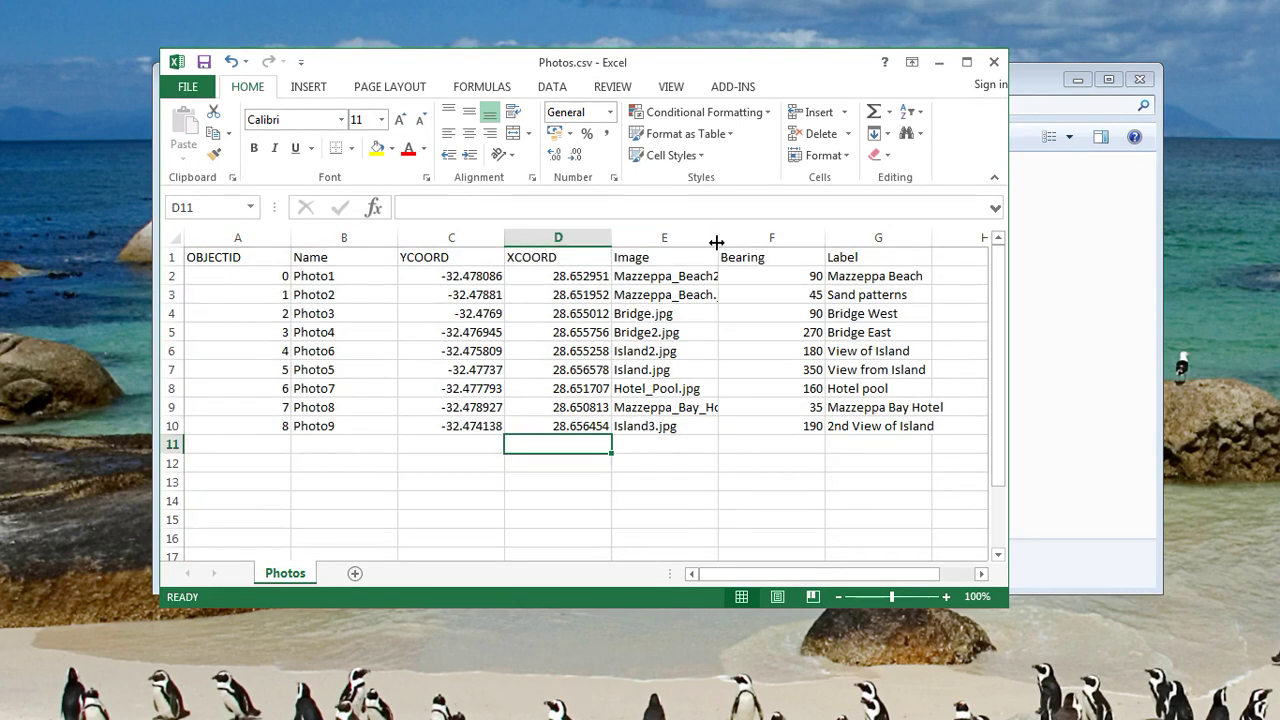
Widen the Image and Label columns, narrow Bearing, OBJECTID and Name, then close Photos.csv.
drag(718, 238, 750, 238)
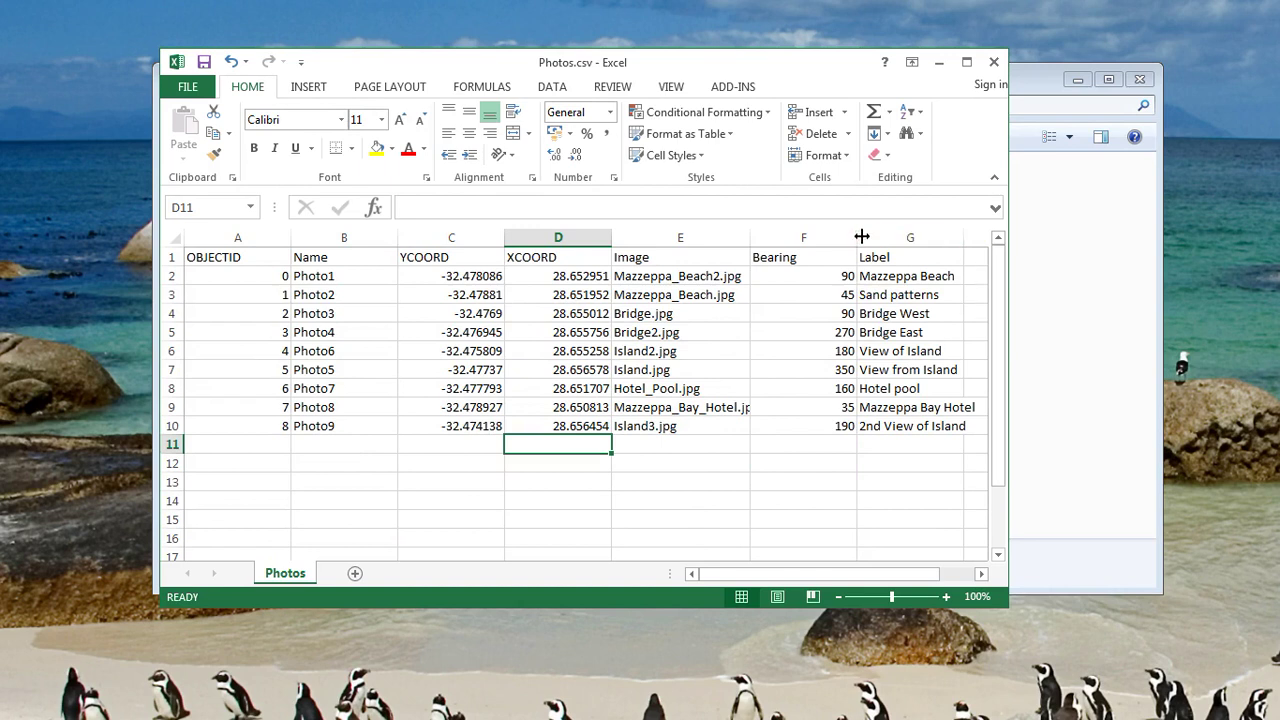
drag(857, 238, 804, 260)
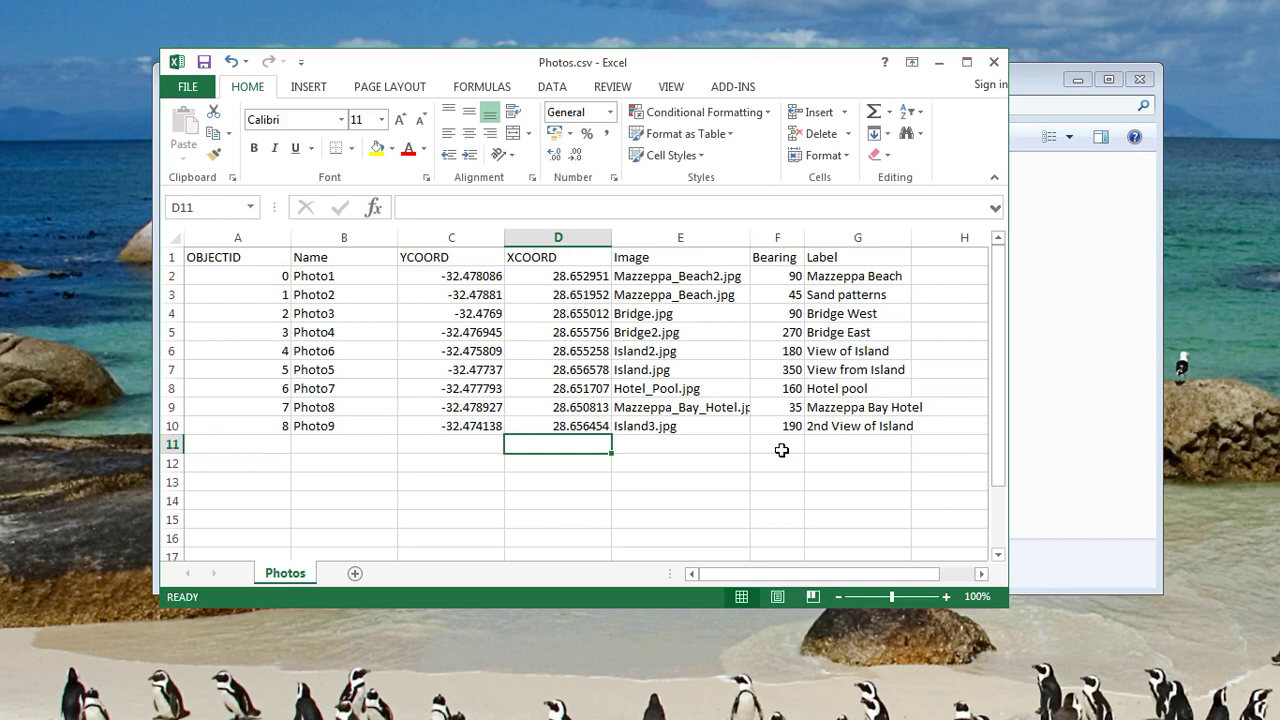
click(704, 318)
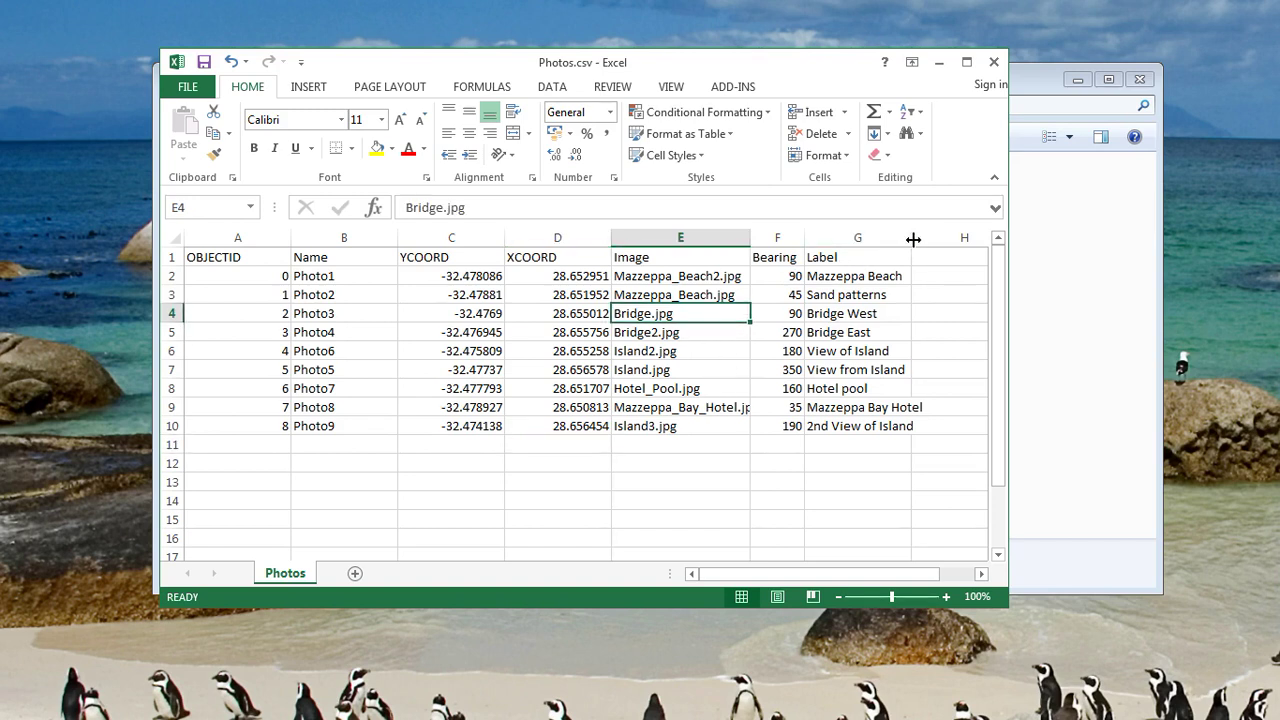
drag(911, 240, 930, 240)
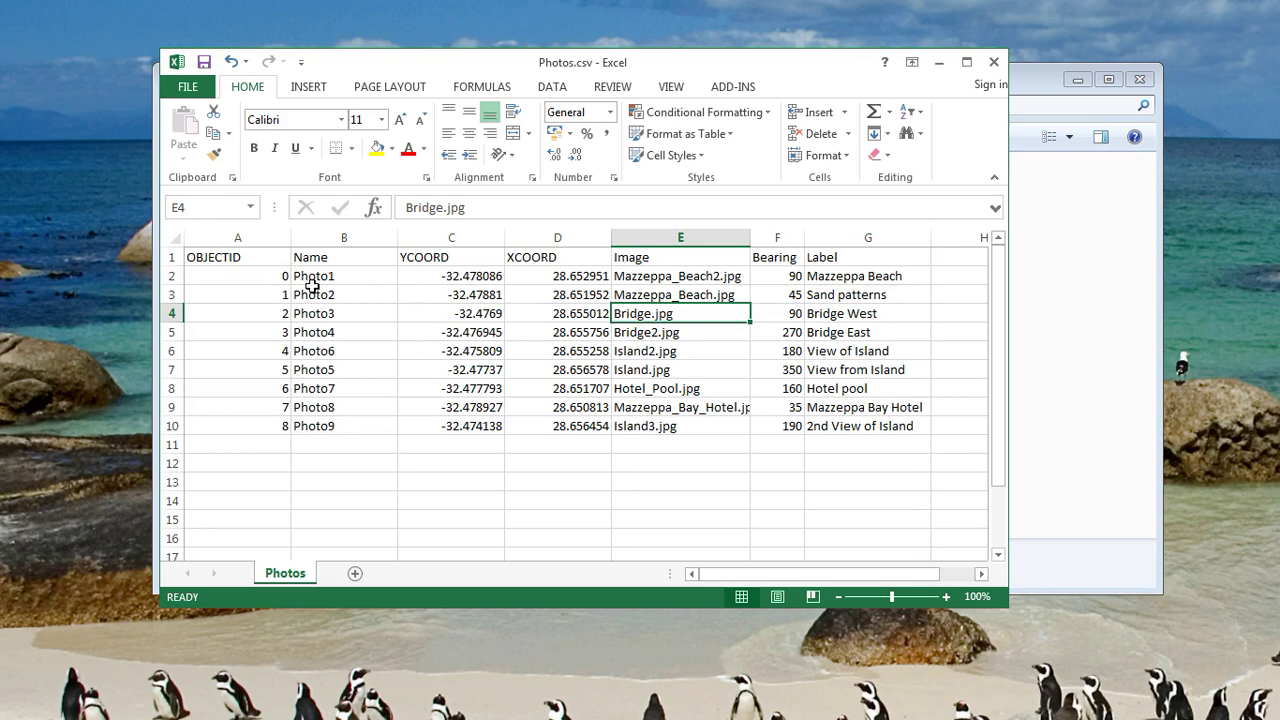
drag(294, 240, 248, 240)
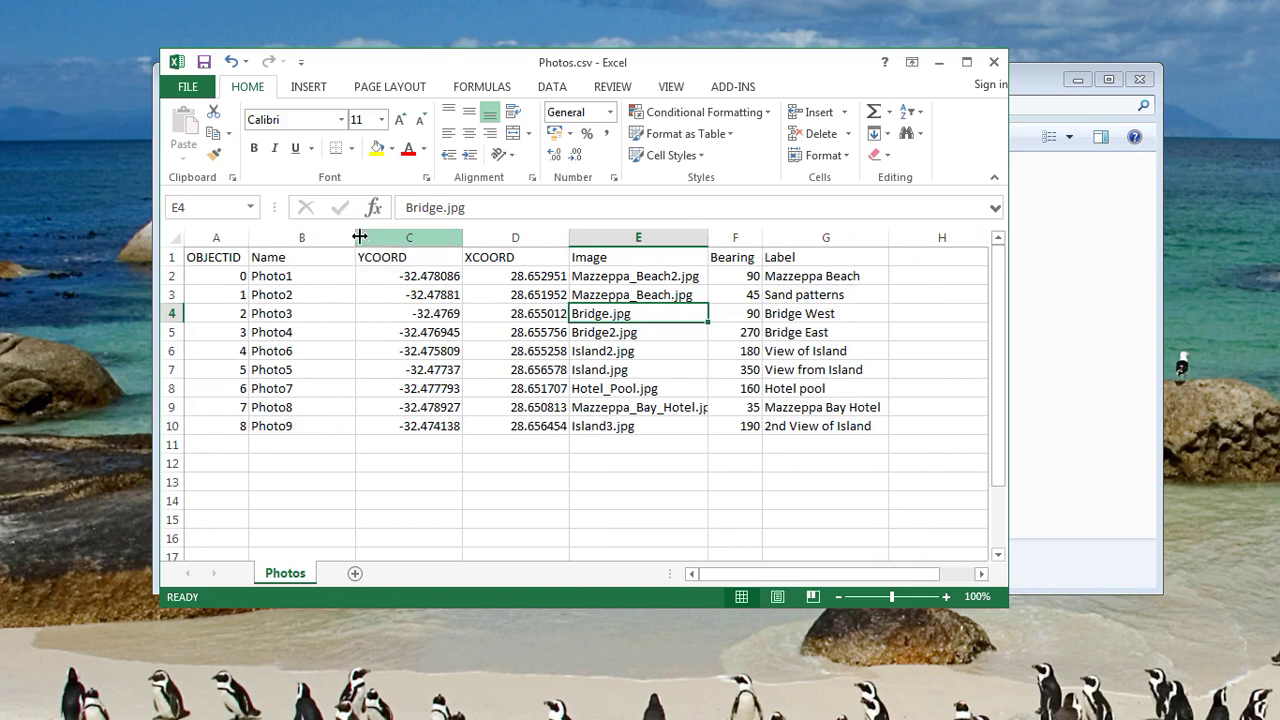
drag(355, 240, 332, 258)
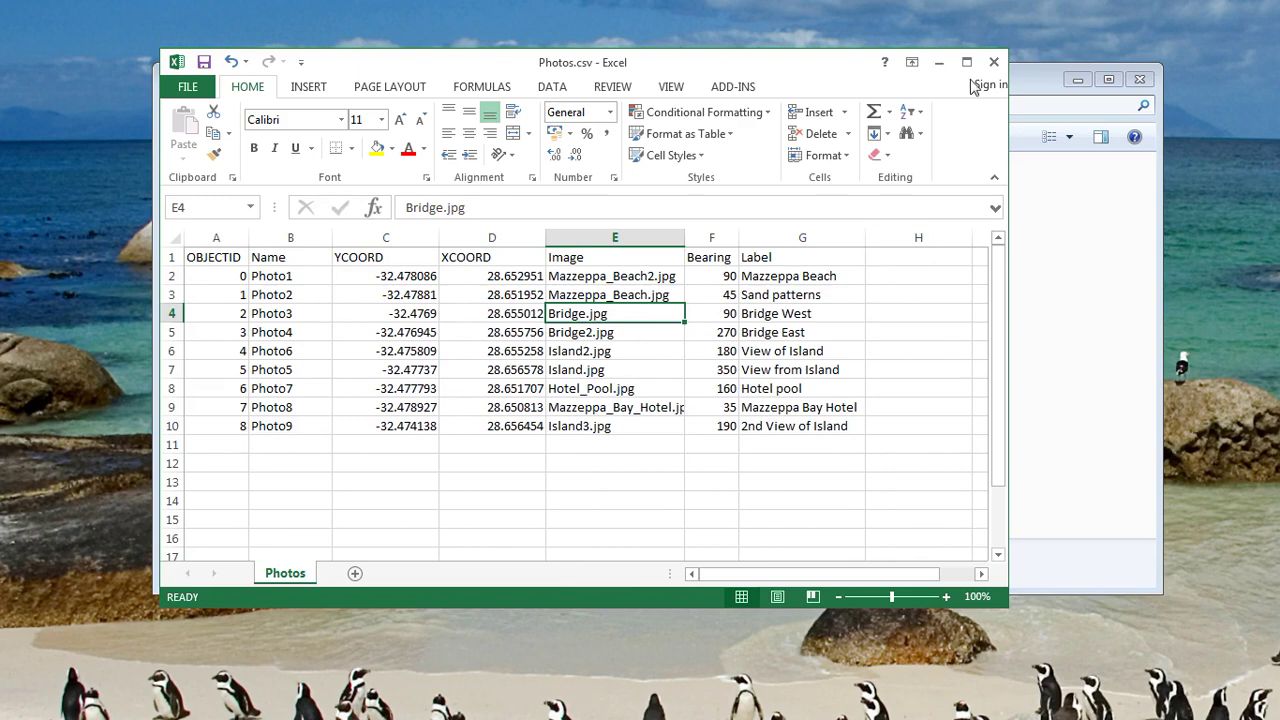
click(996, 62)
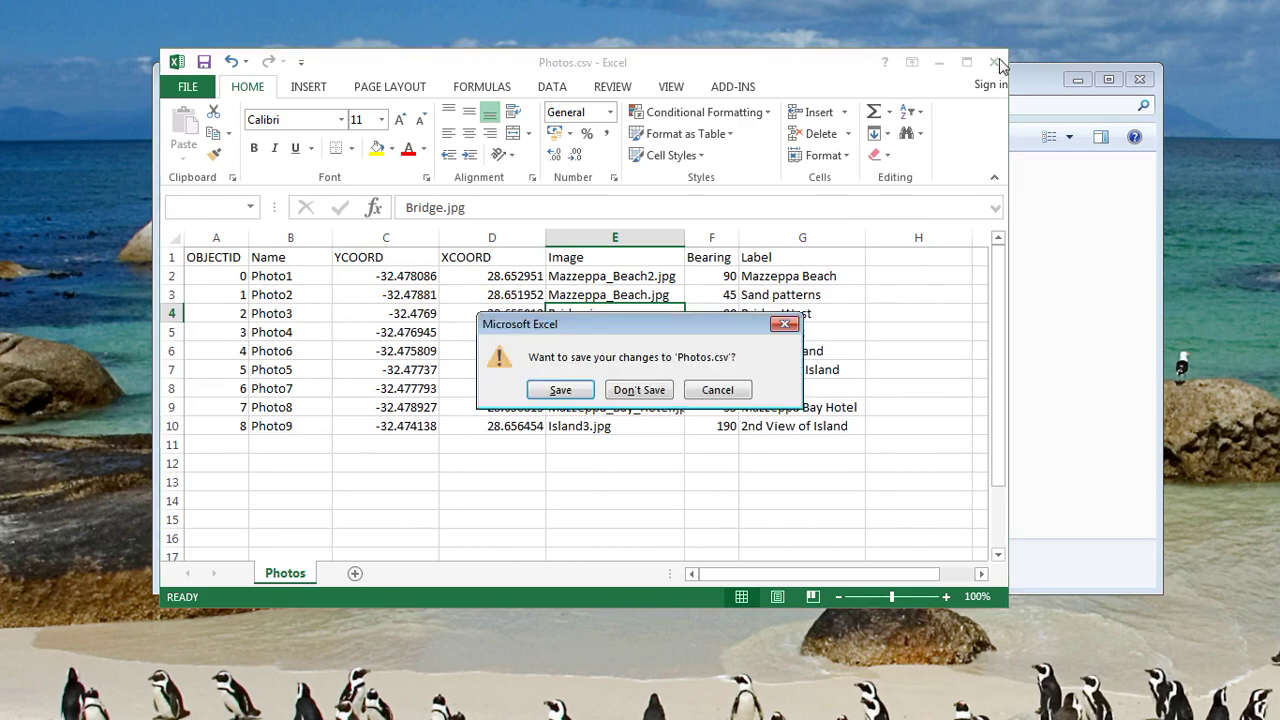
Close Photos.csv without saving, close Explorer, and launch QGIS Desktop 2.18.23 maximized.
click(622, 398)
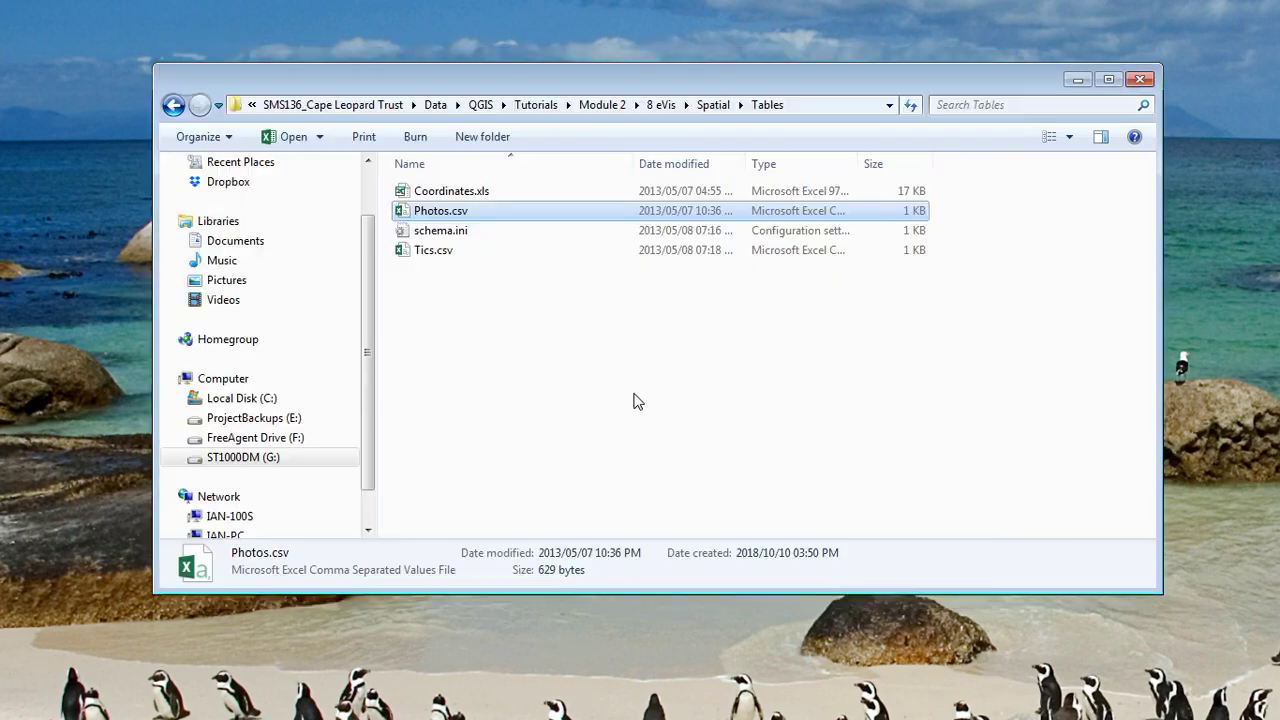
click(1141, 80)
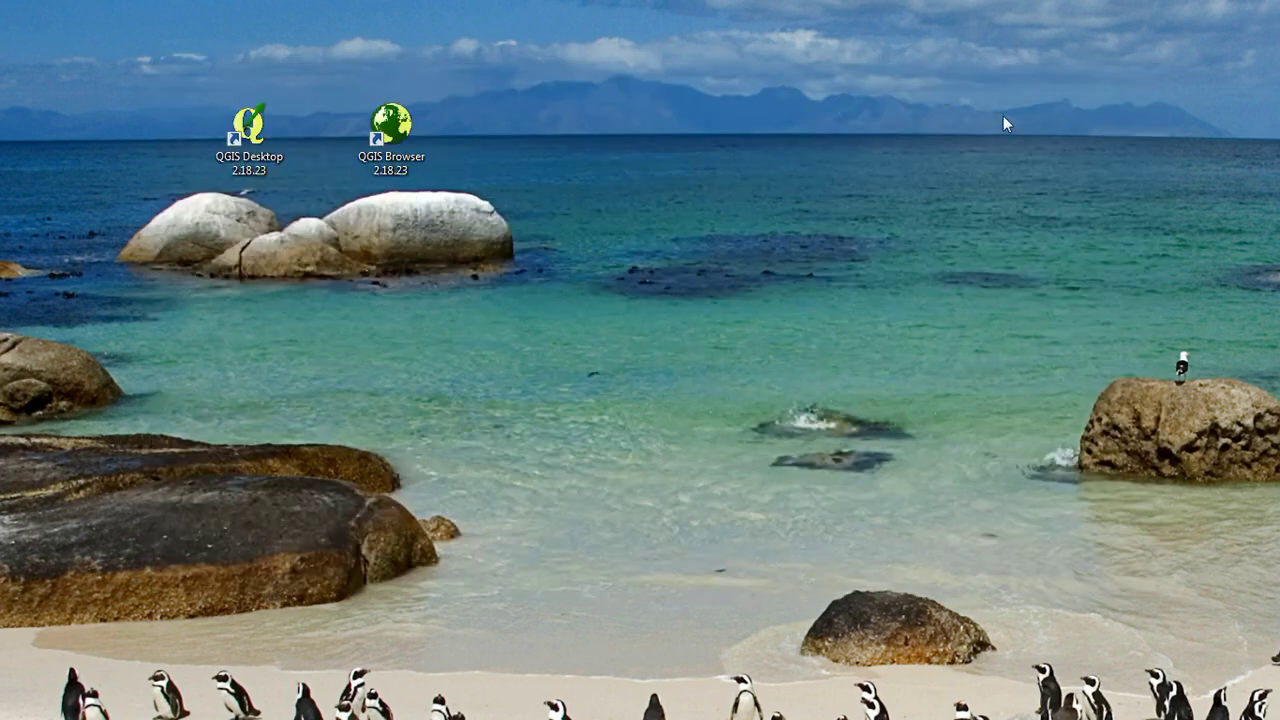
double_click(276, 140)
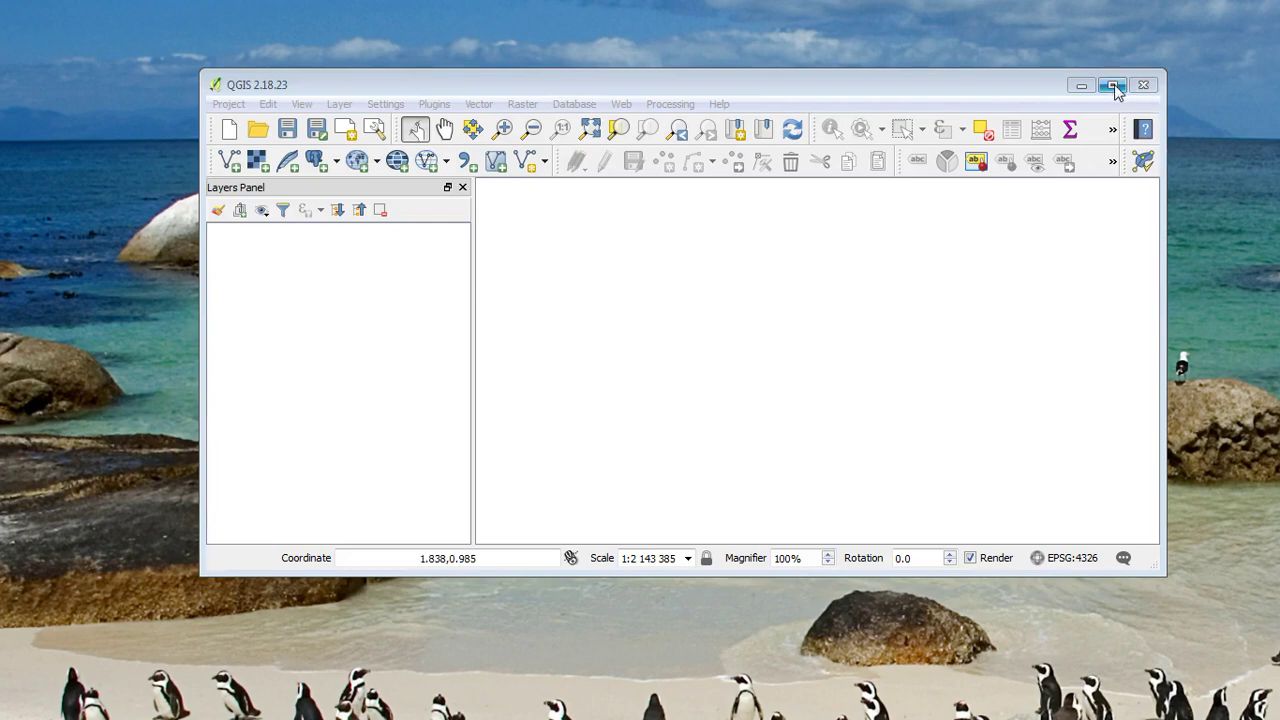
click(1114, 84)
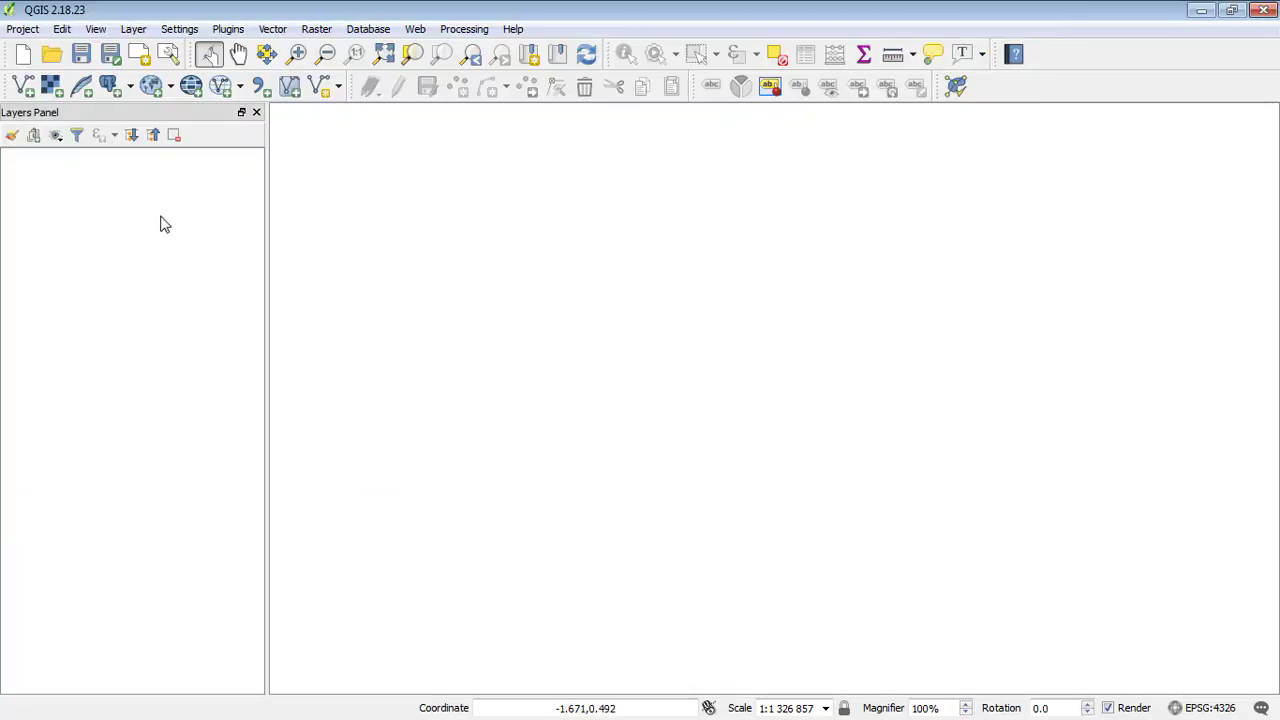
Start a delimited text layer using 8 eVis/Spatial/Tables/Photos.csv as the source file.
click(258, 90)
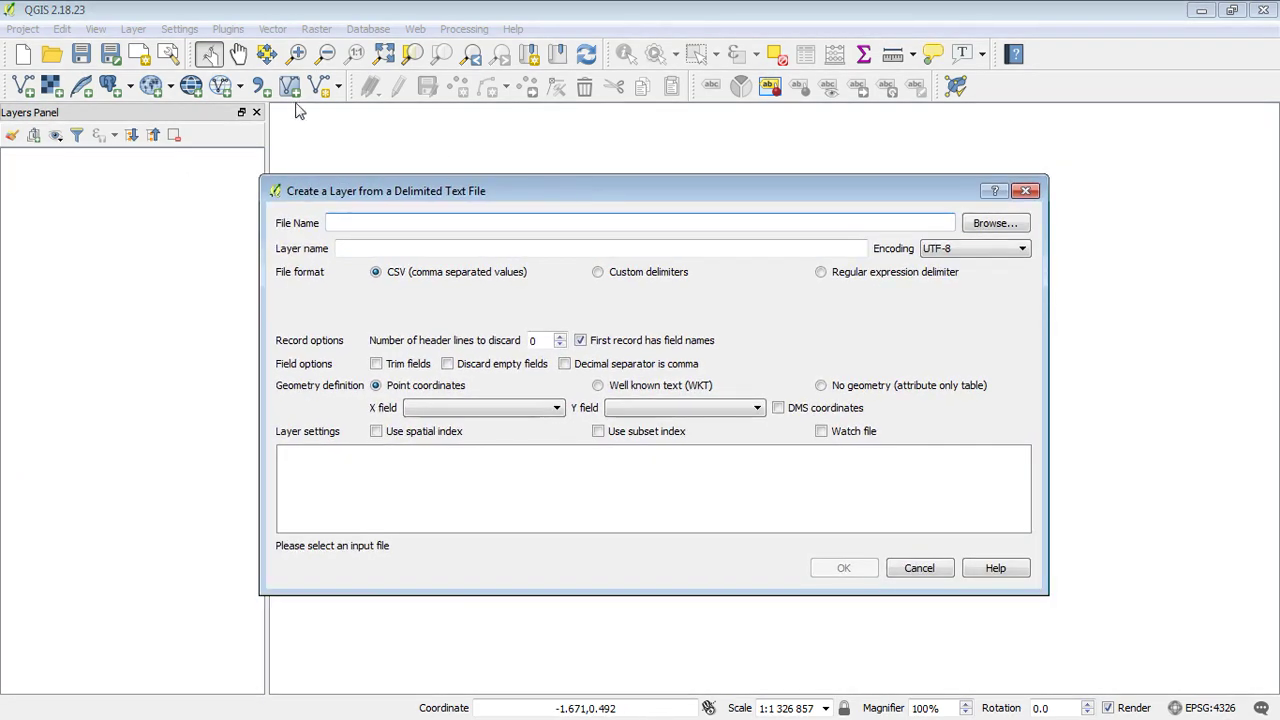
click(995, 223)
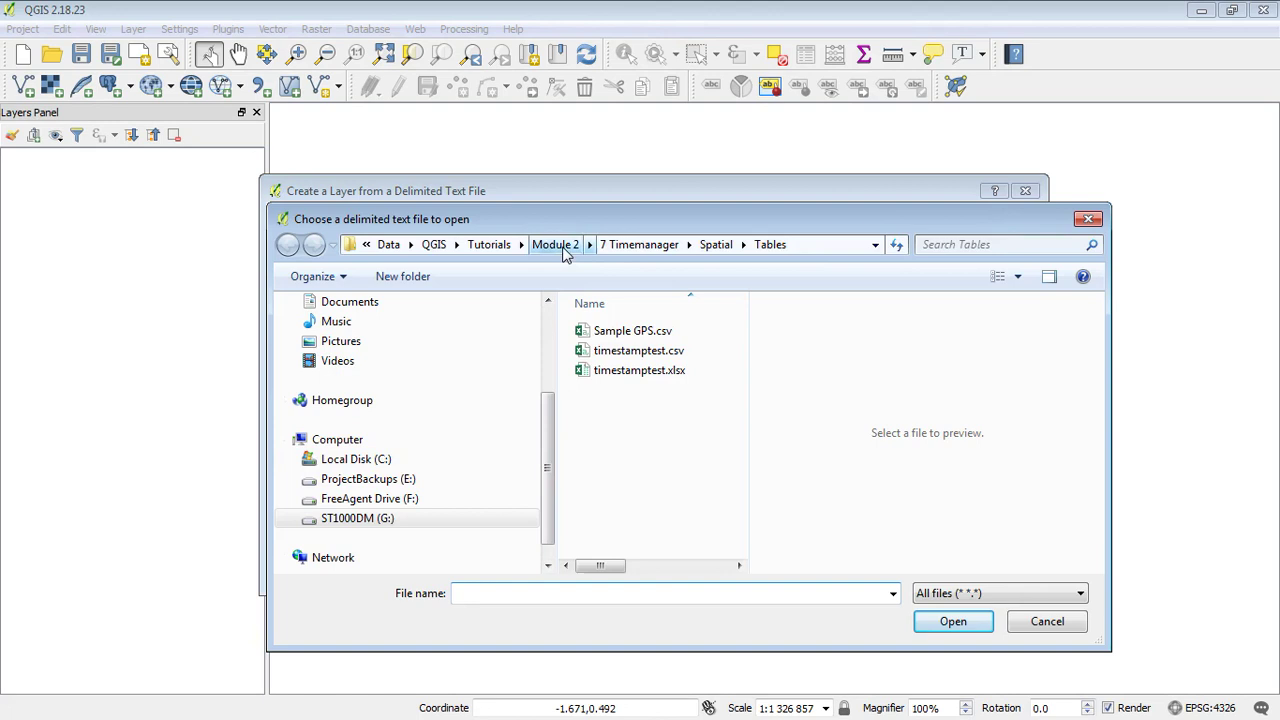
click(555, 244)
double_click(634, 470)
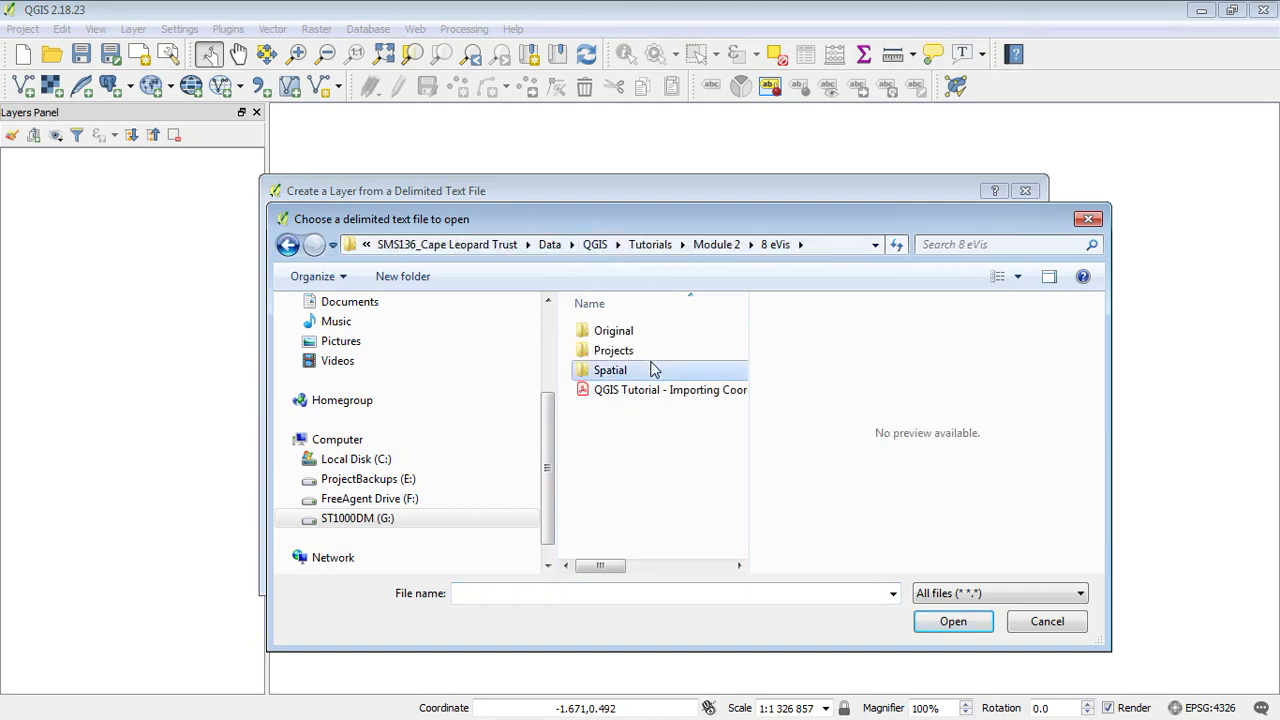
double_click(631, 370)
double_click(626, 372)
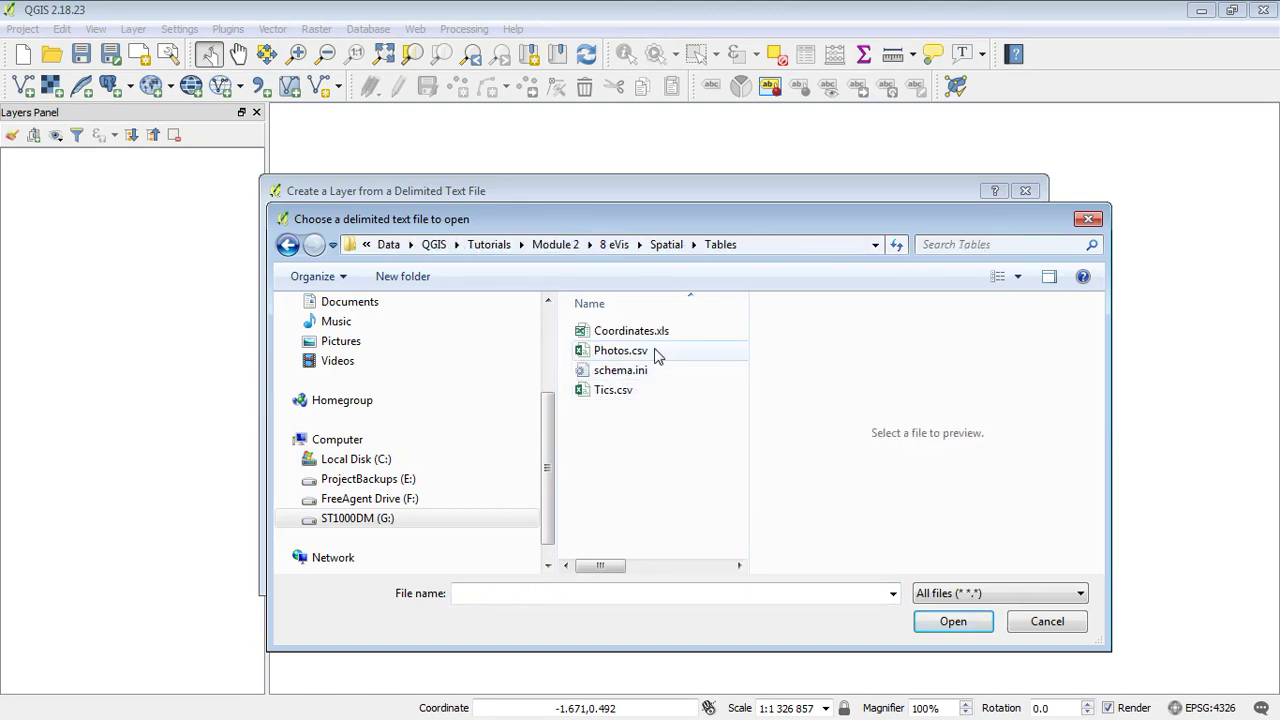
click(655, 354)
click(951, 622)
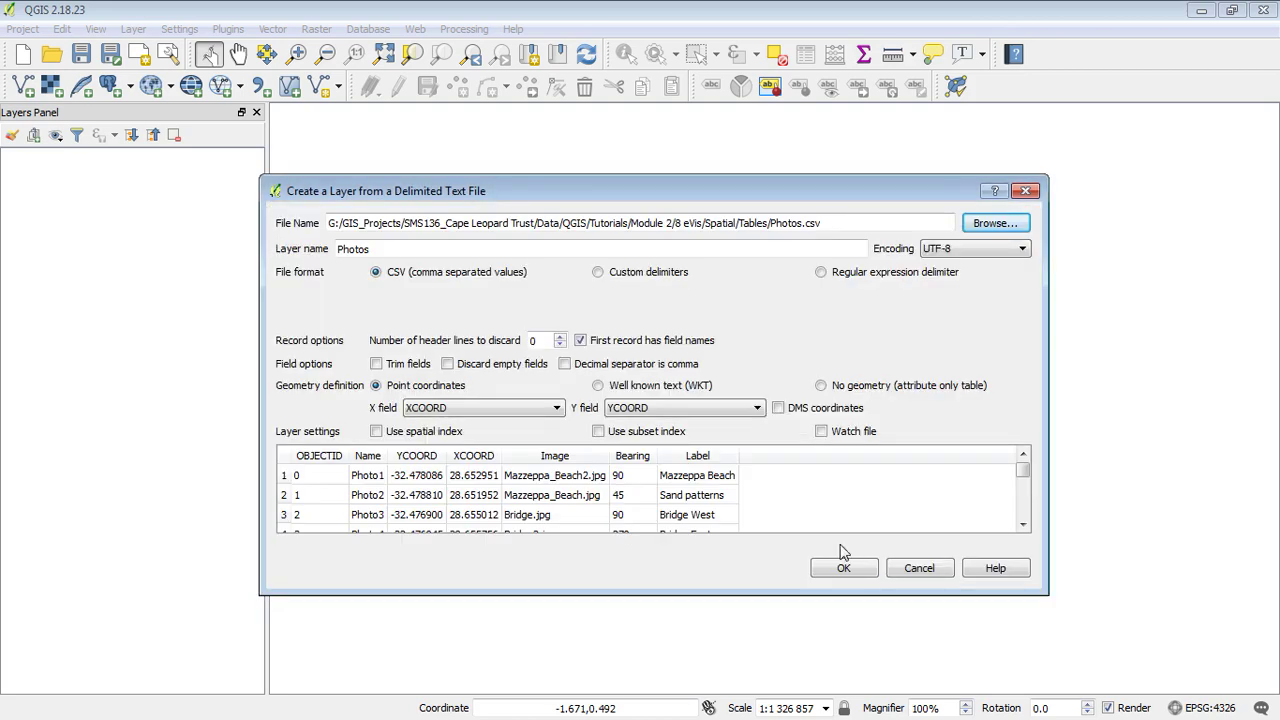
Preview the rows, accept XCOORD/YCOORD as point fields and WGS 84 (EPSG:4326) as the CRS.
drag(671, 191, 702, 106)
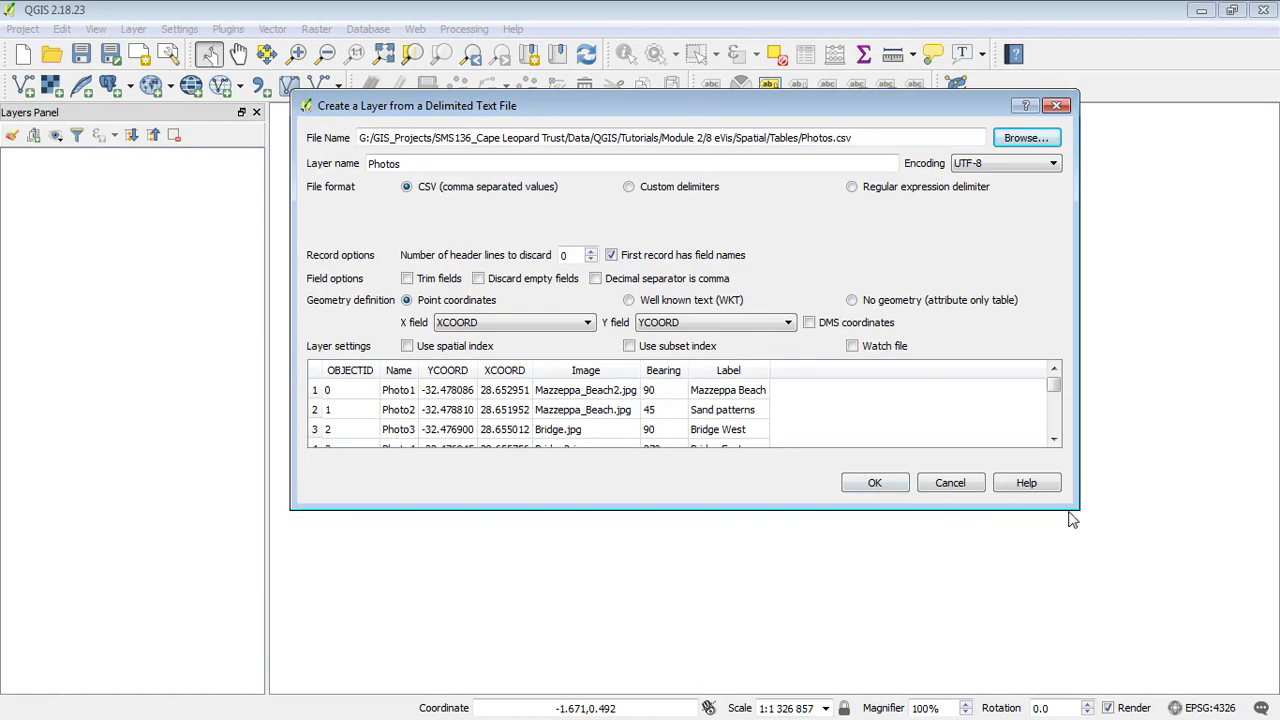
drag(1074, 503, 1132, 627)
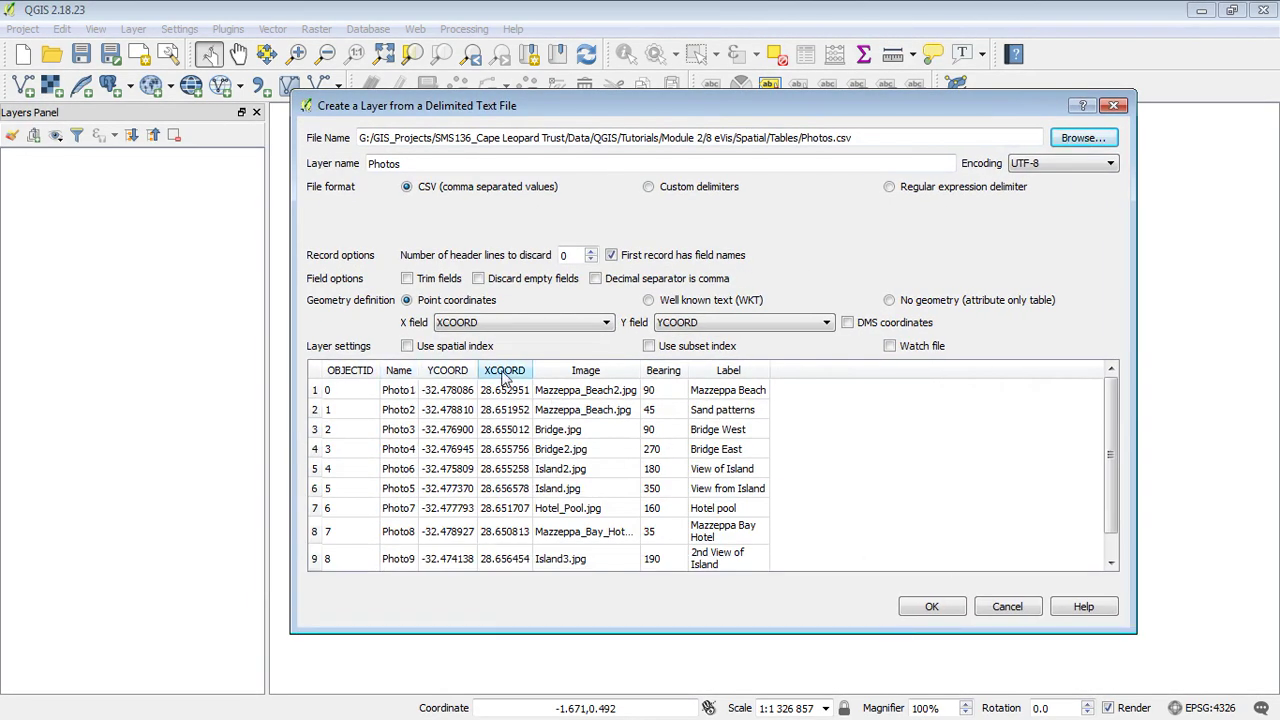
drag(478, 370, 595, 370)
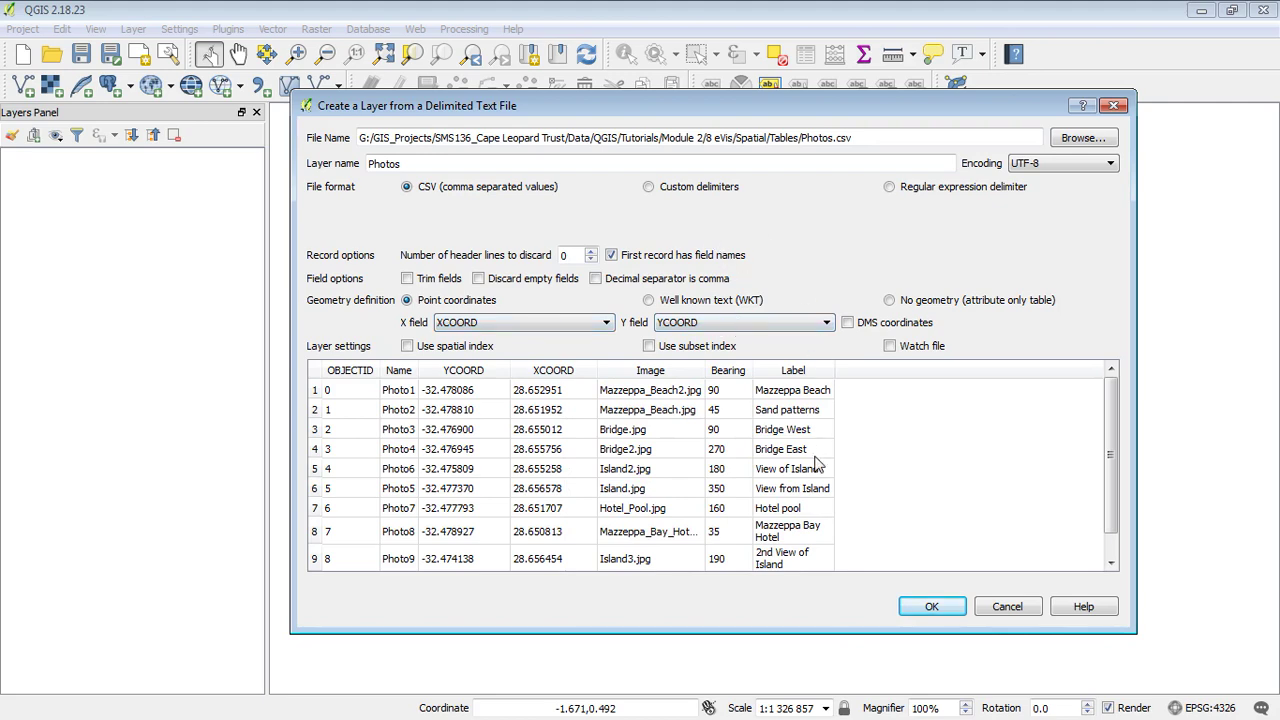
click(930, 608)
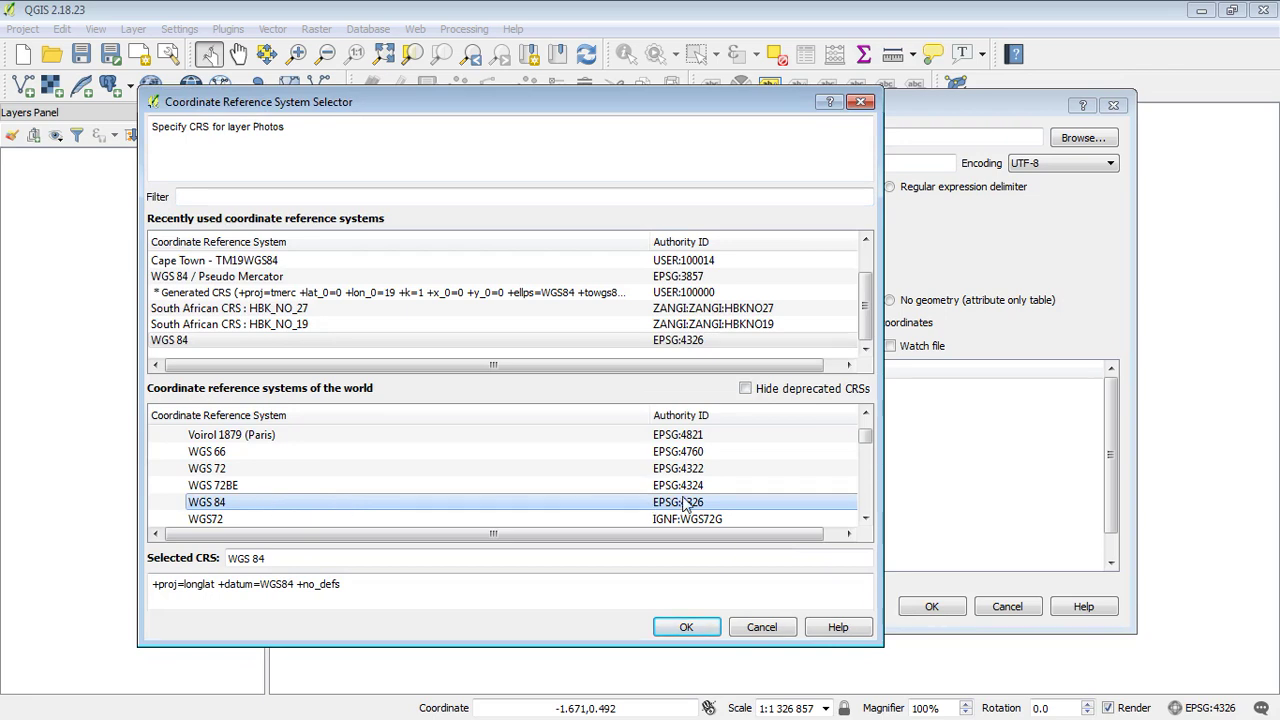
click(687, 627)
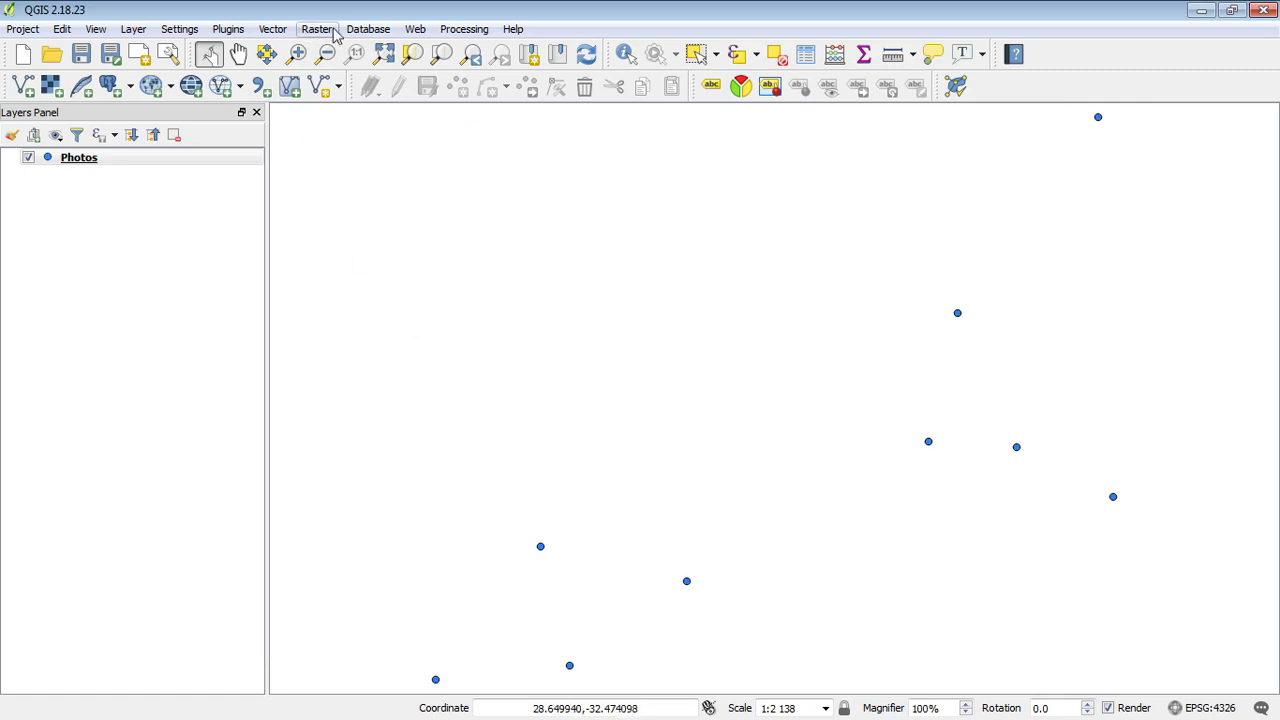
Add Bing Aerial through the OpenLayers plugin and move it beneath the Photos layer.
click(414, 30)
mouse_move(492, 80)
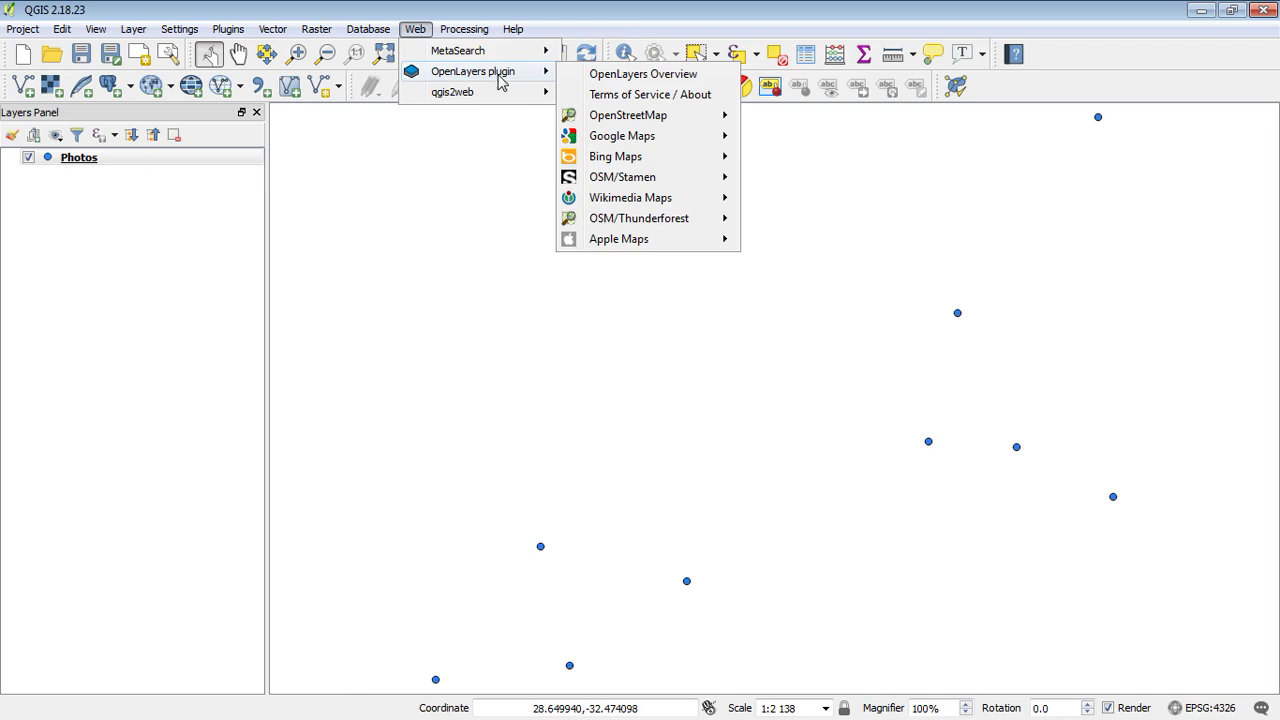
mouse_move(651, 246)
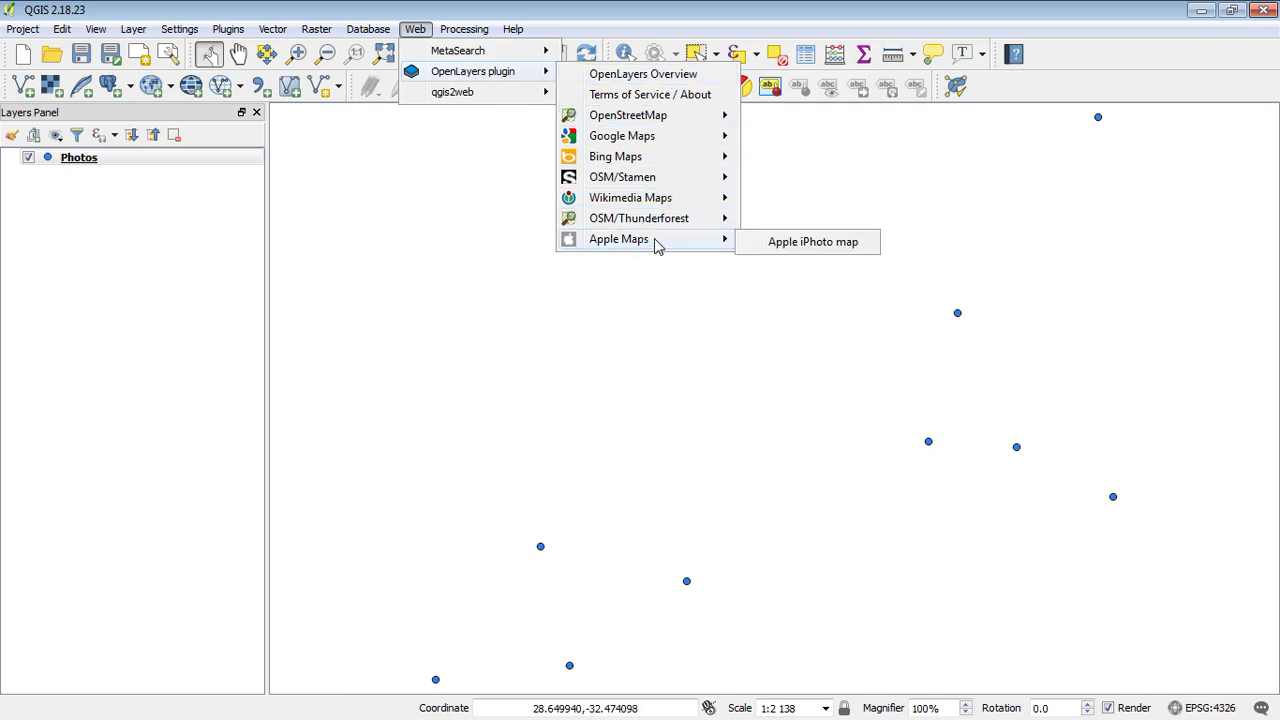
mouse_move(694, 147)
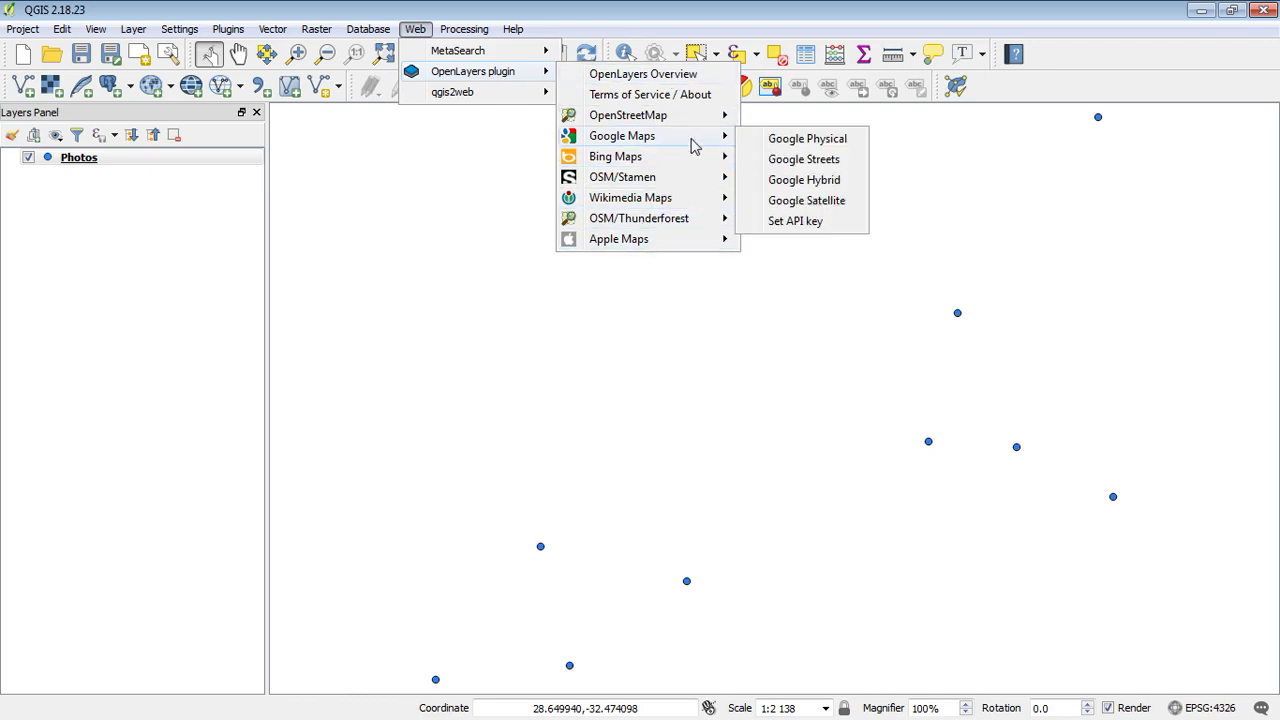
mouse_move(730, 158)
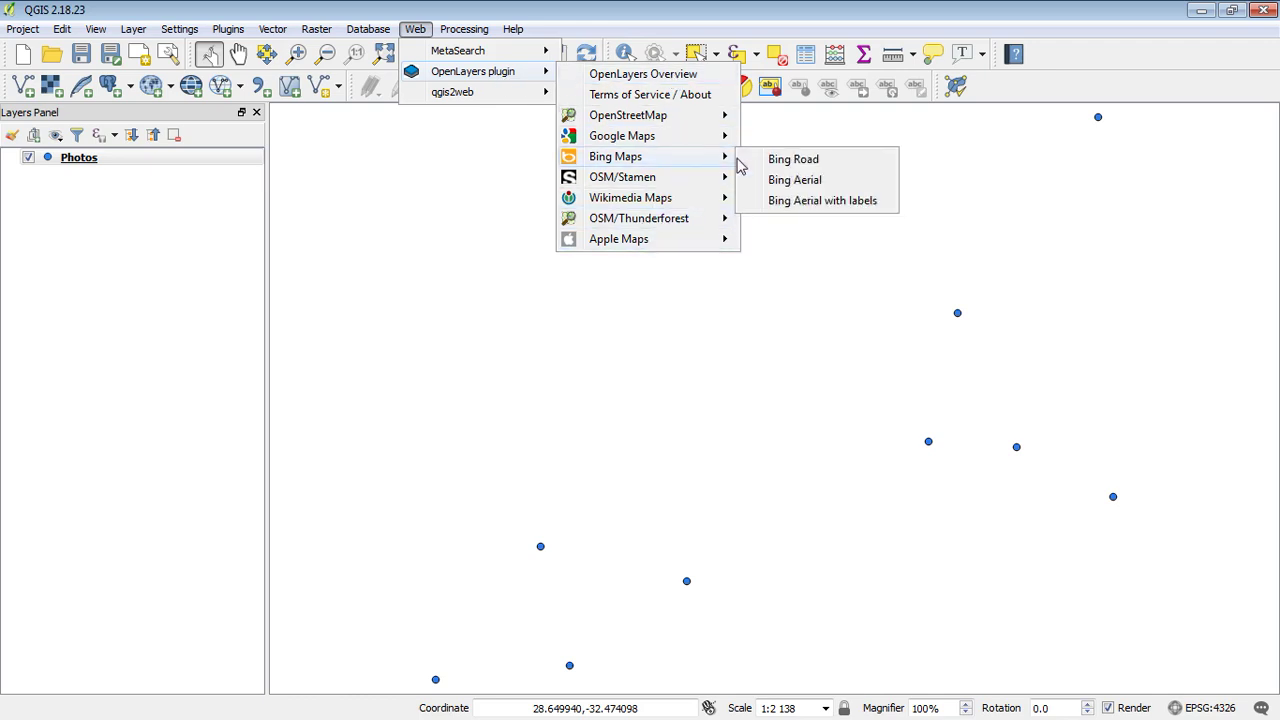
click(822, 183)
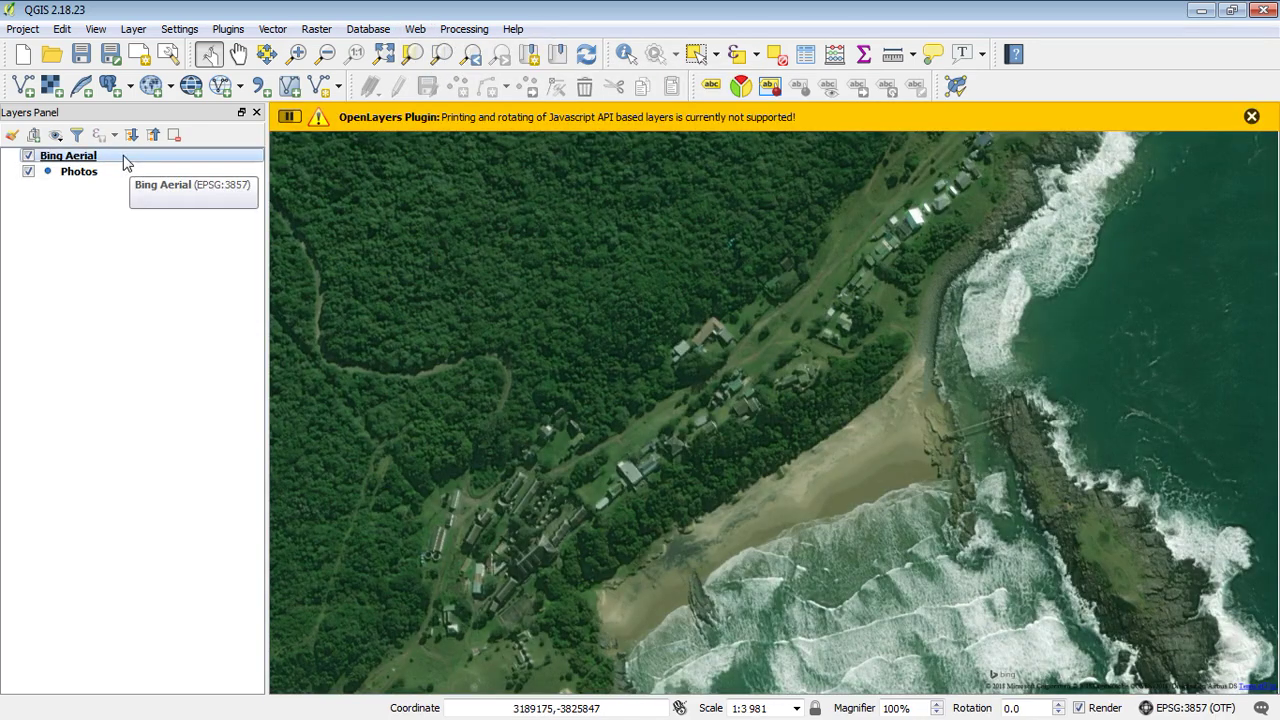
drag(128, 162, 97, 192)
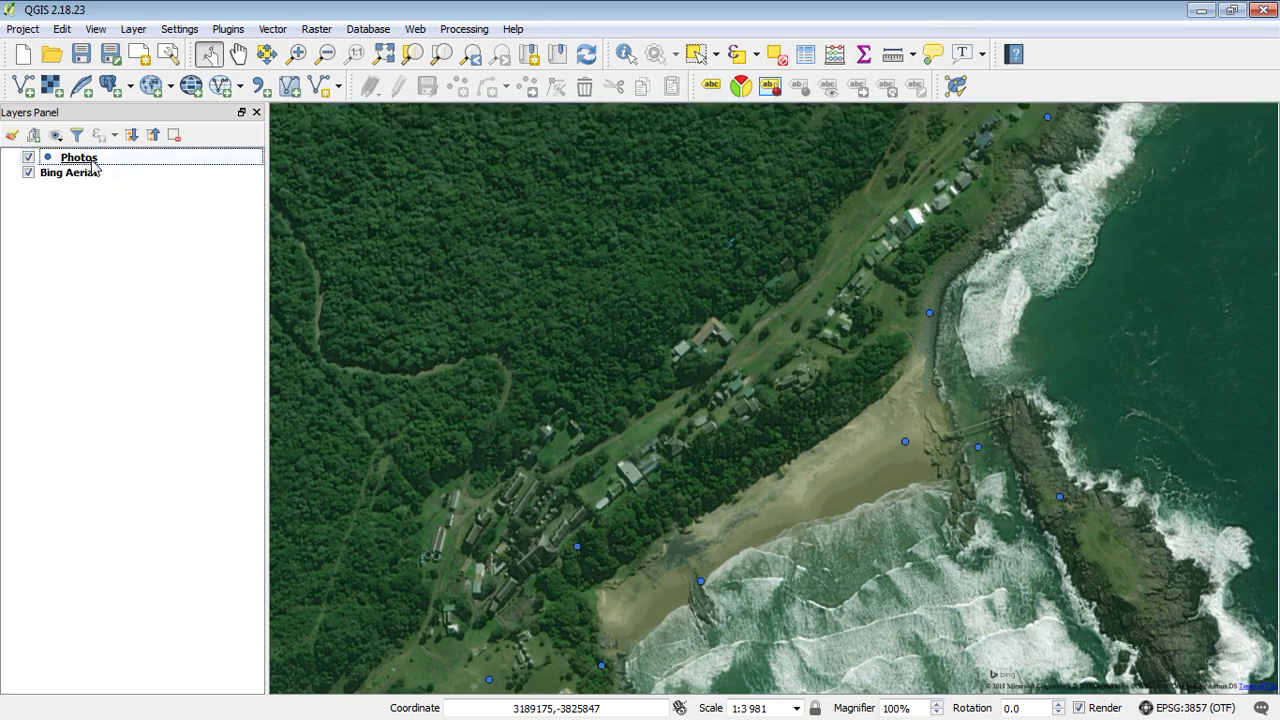
right_click(91, 160)
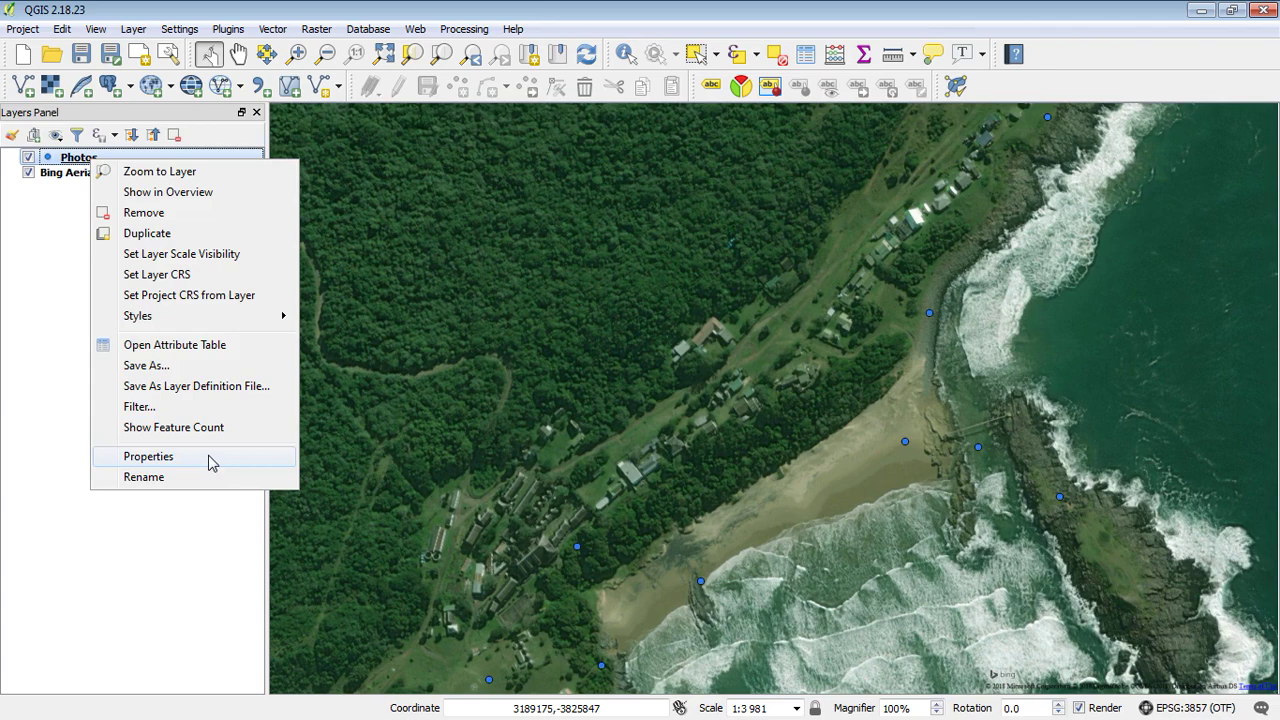
Style the Photos markers at size 3.5 in pink #da37d8 and apply the change.
click(212, 458)
double_click(530, 322)
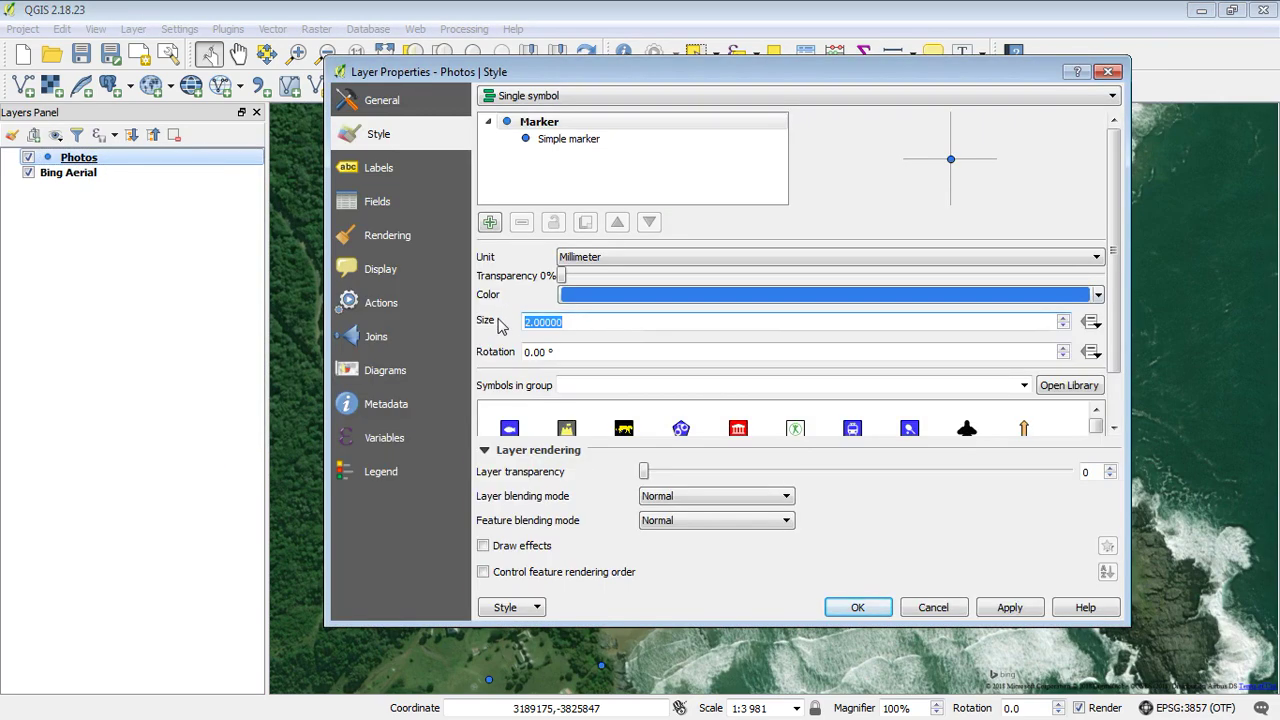
text(3.5)
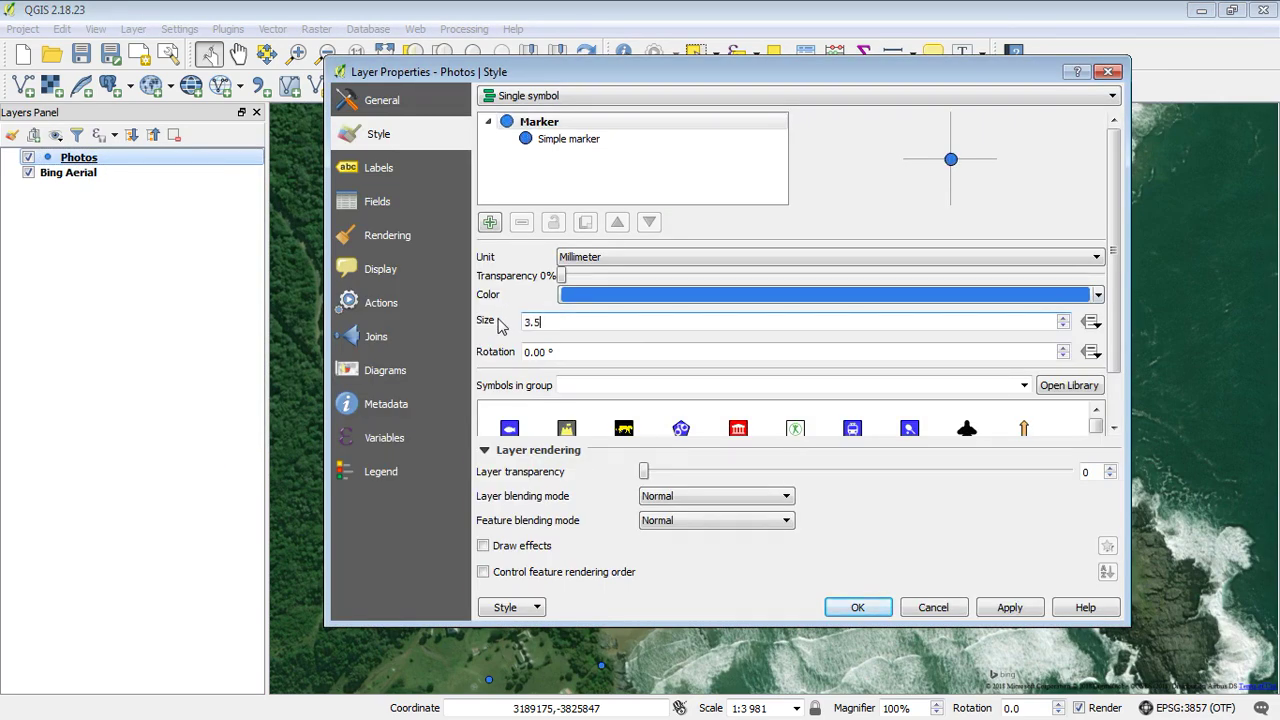
click(606, 296)
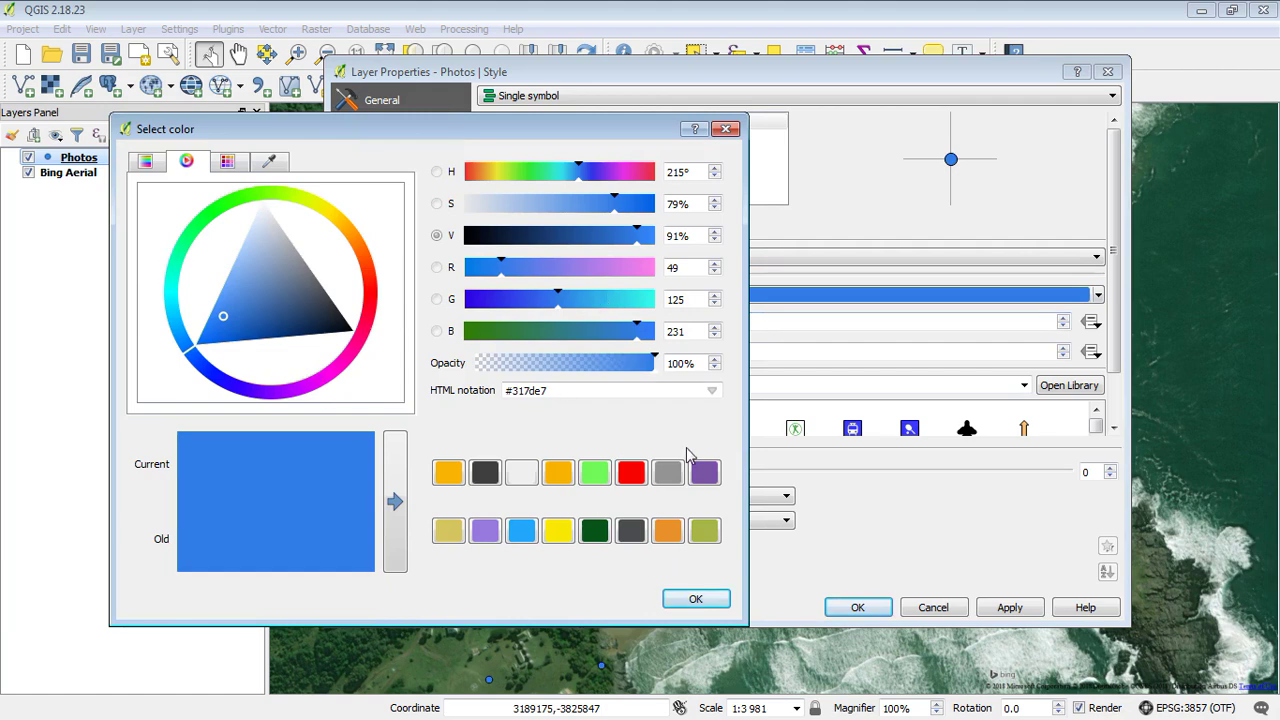
click(645, 268)
click(287, 331)
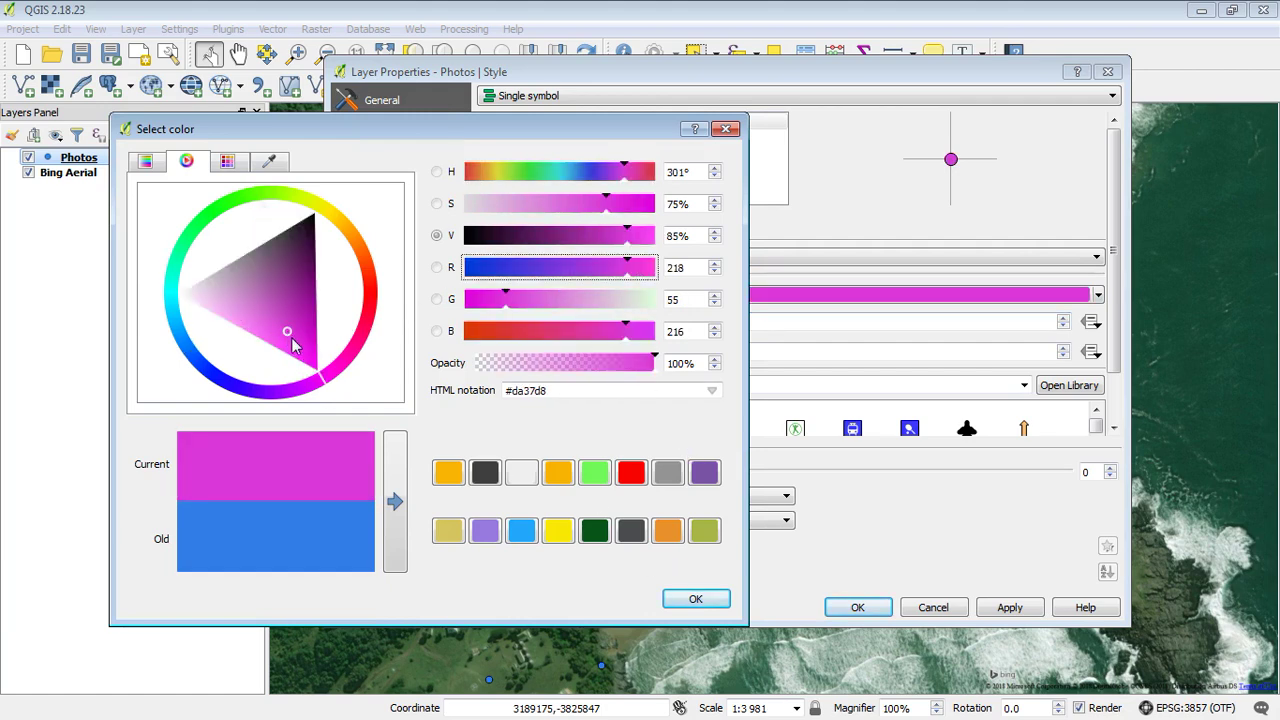
click(695, 599)
click(1008, 608)
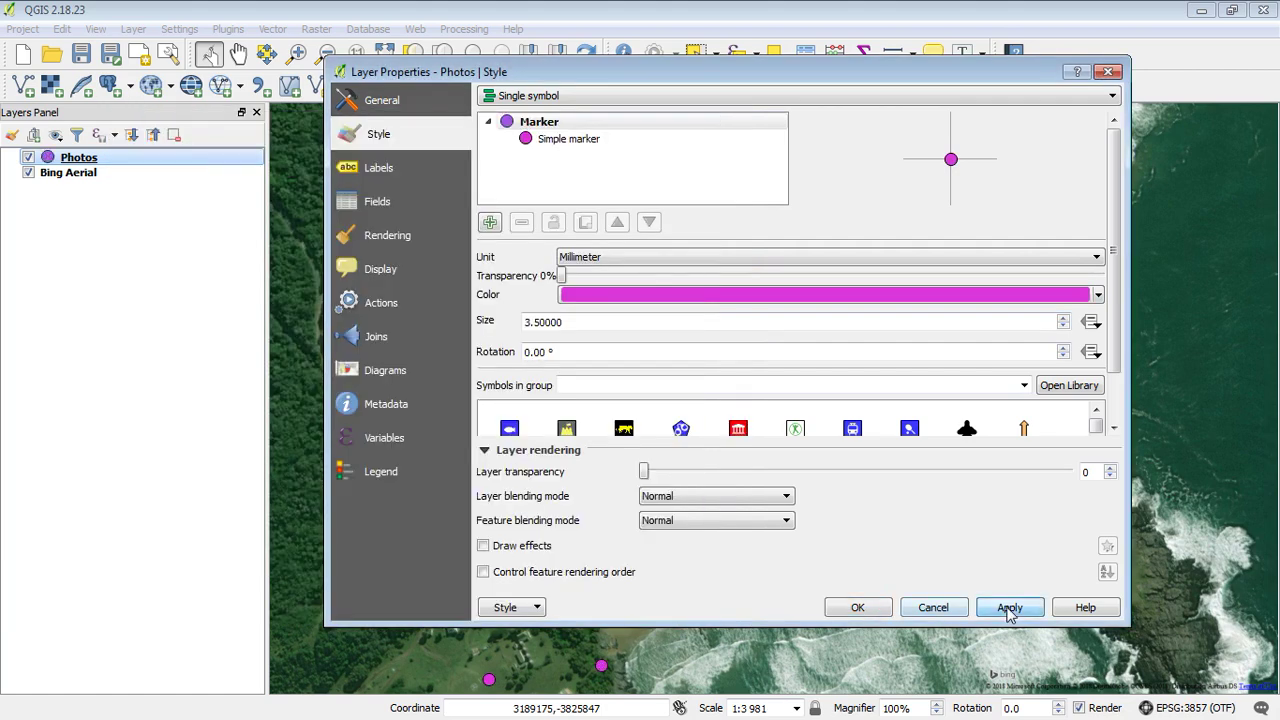
click(858, 608)
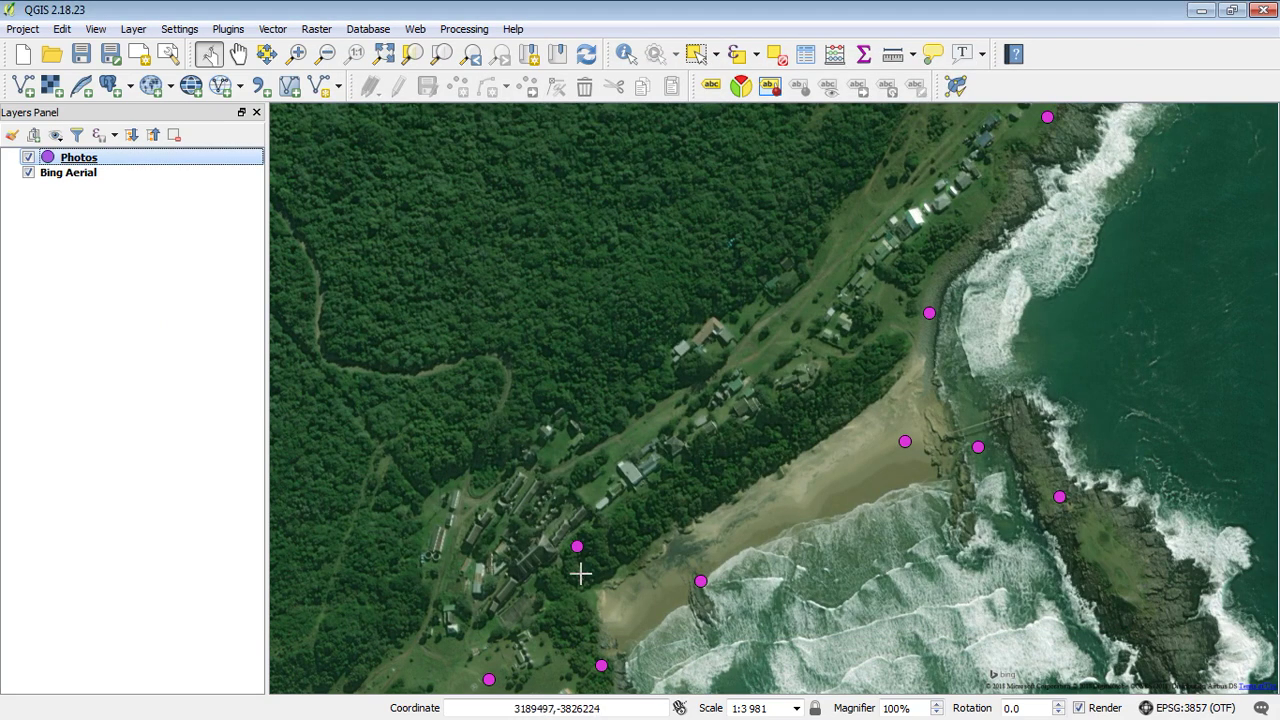
right_click(156, 161)
click(238, 345)
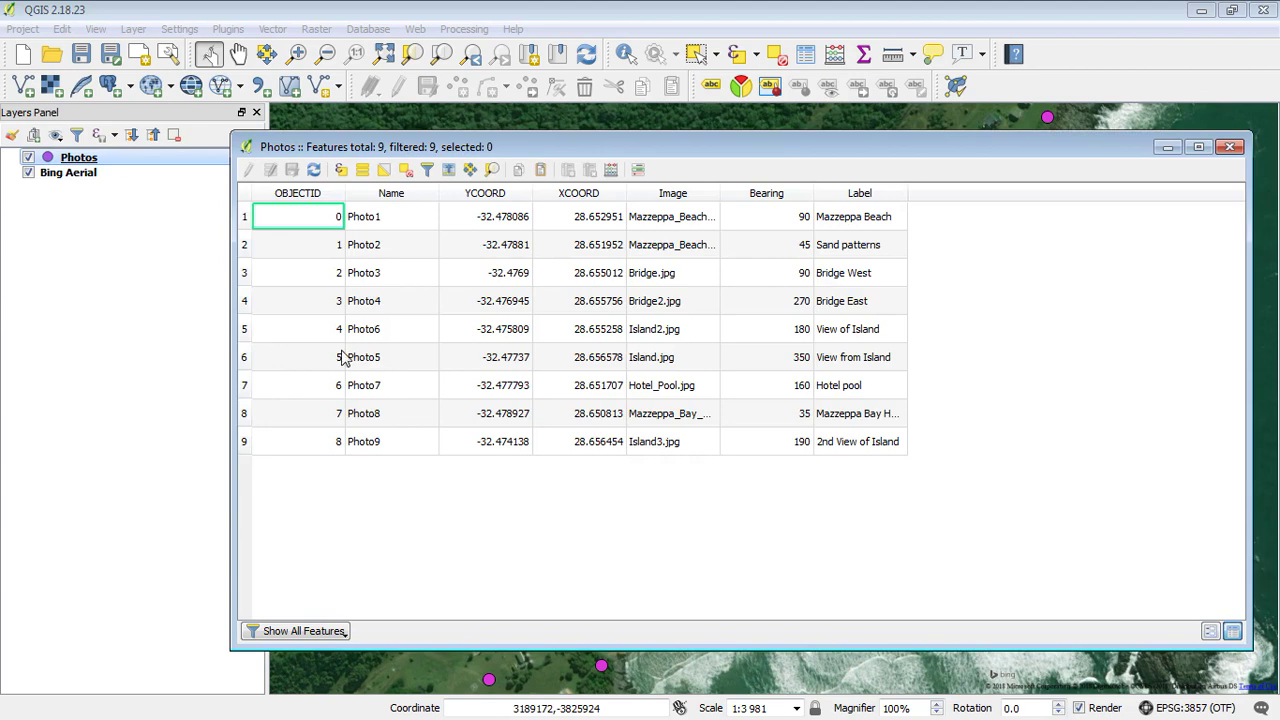
drag(978, 155, 898, 114)
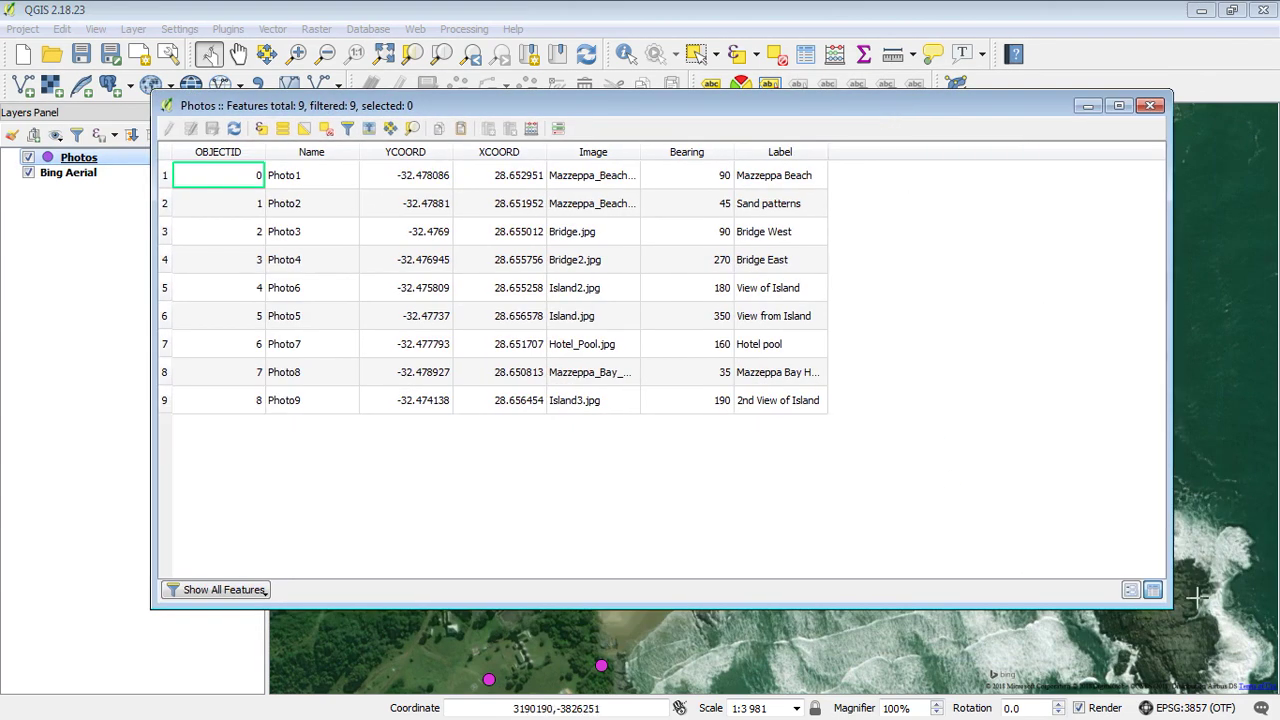
drag(1168, 607, 884, 463)
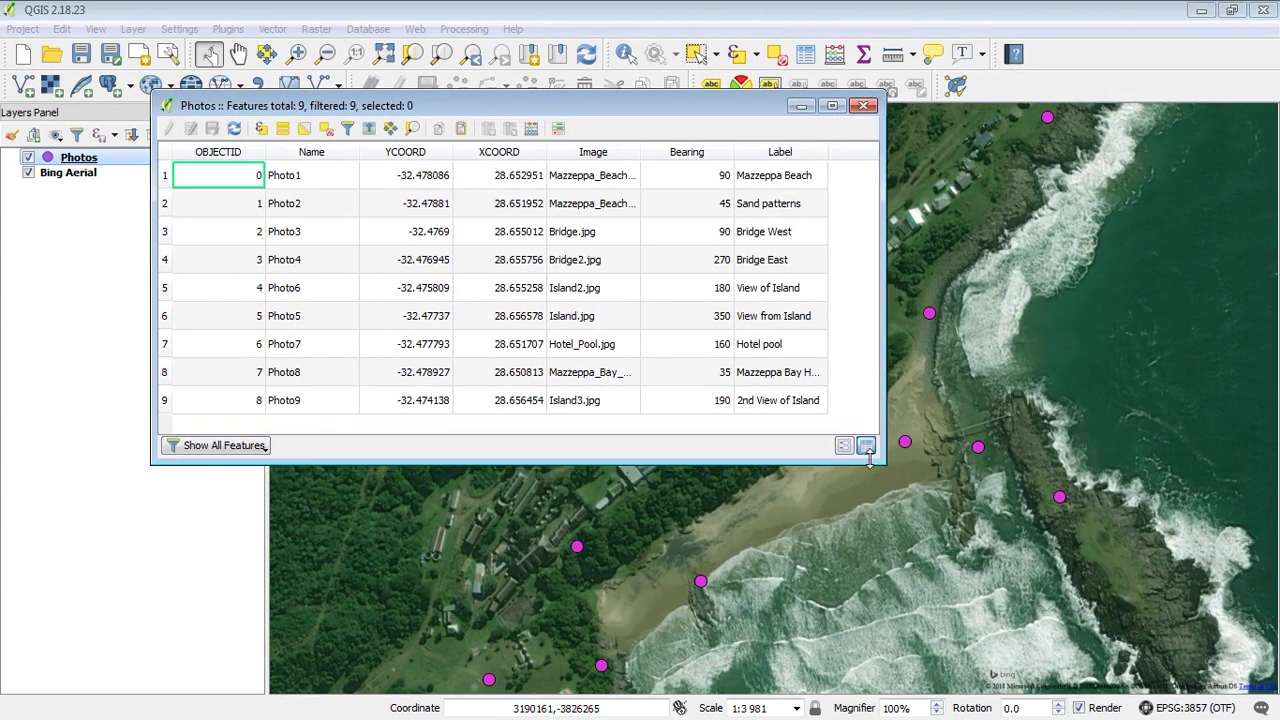
drag(641, 155, 707, 168)
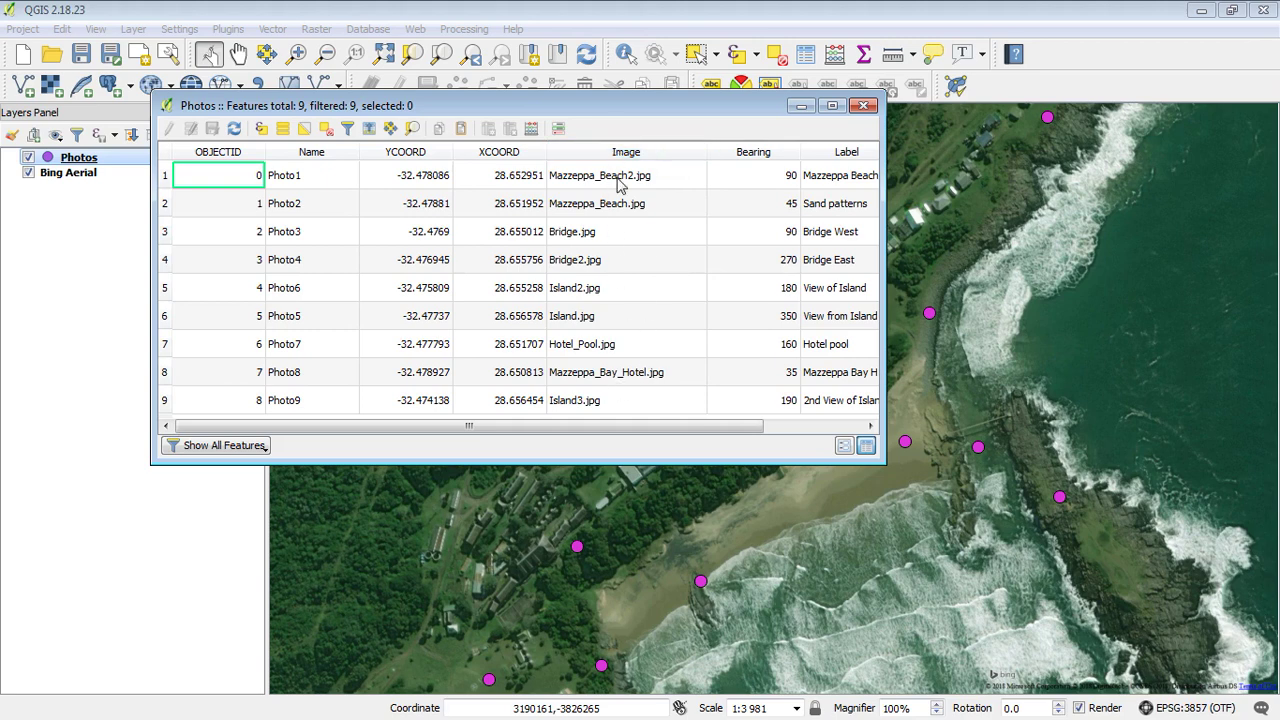
click(858, 106)
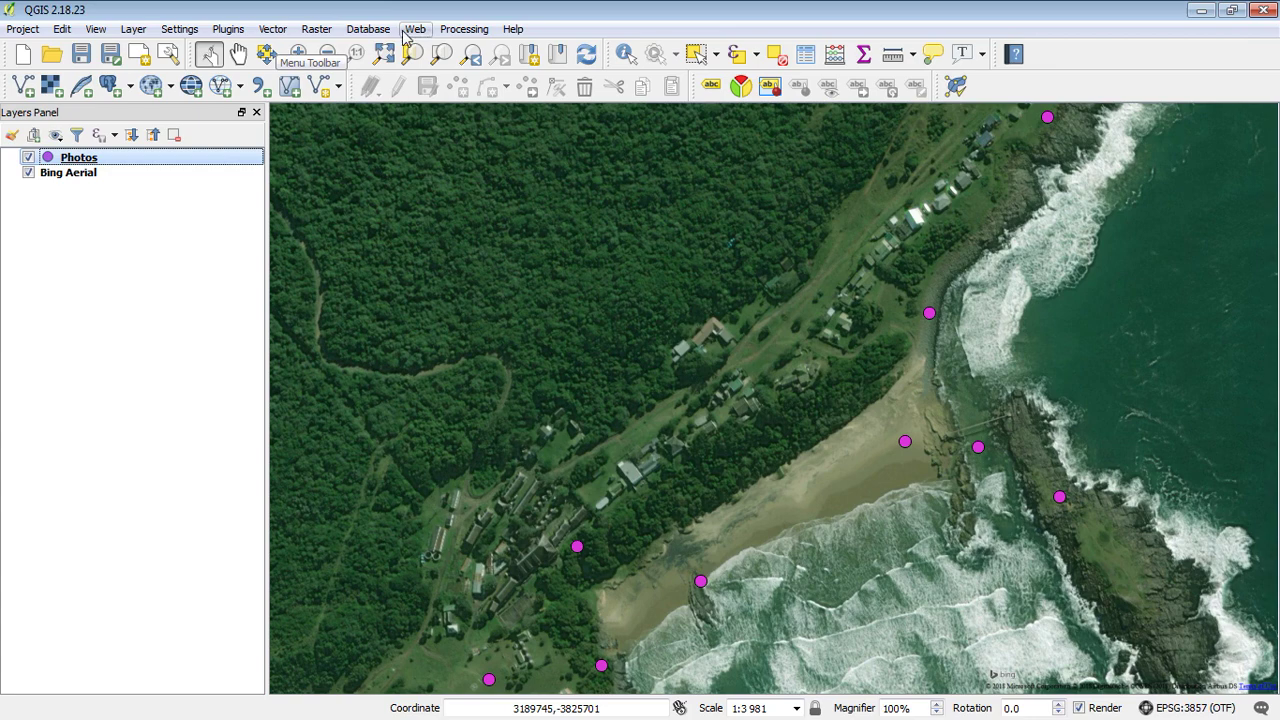
In Manage and Install Plugins, search 'evis' and tick the eVis plugin to enable it.
click(328, 32)
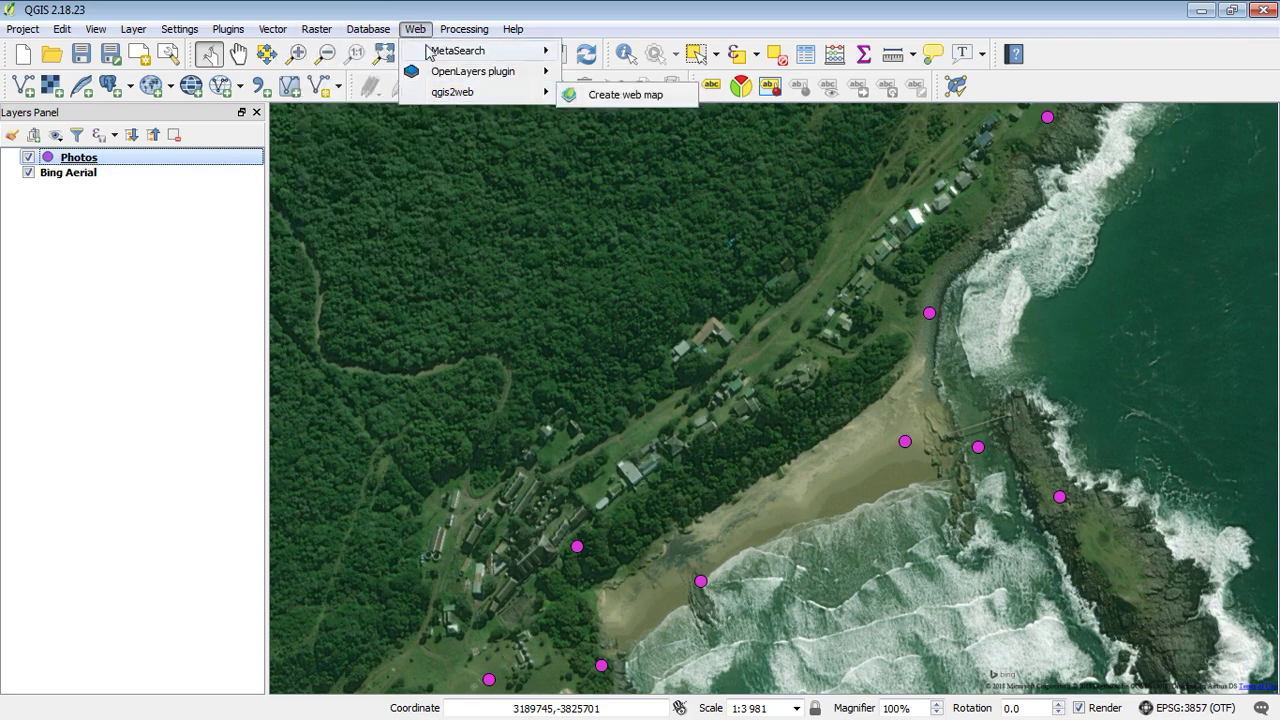
mouse_move(387, 37)
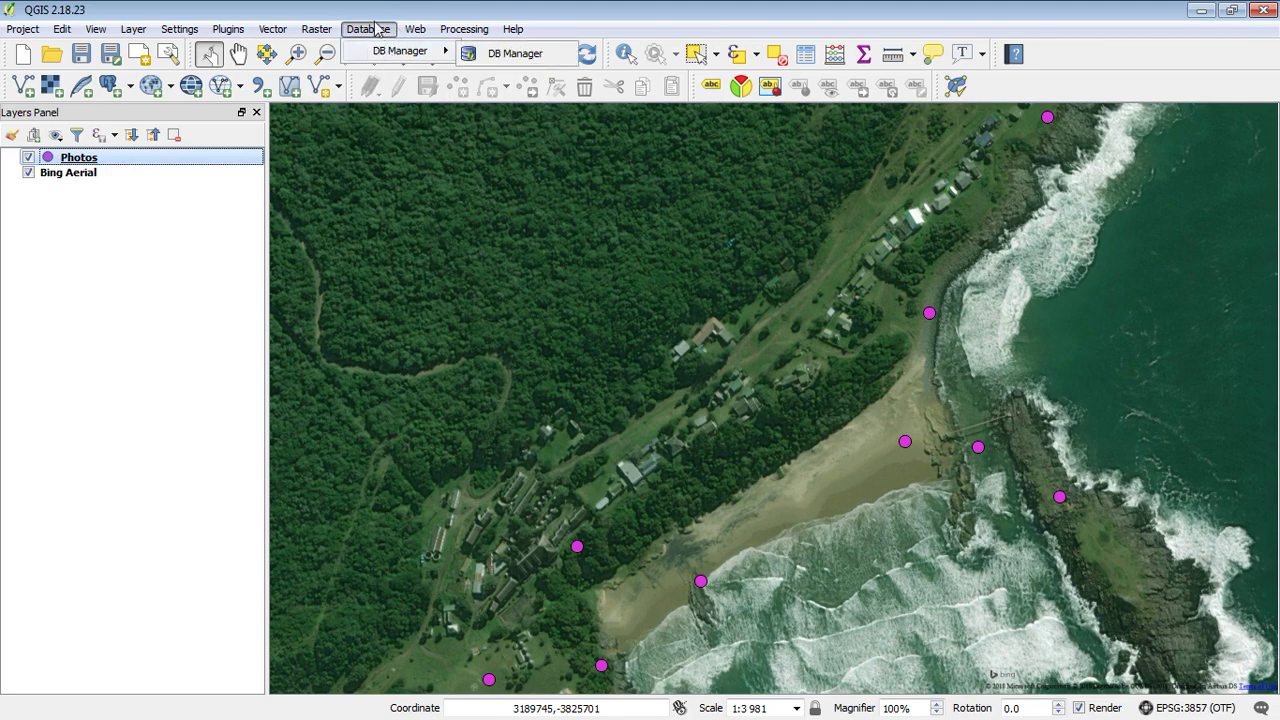
mouse_move(311, 41)
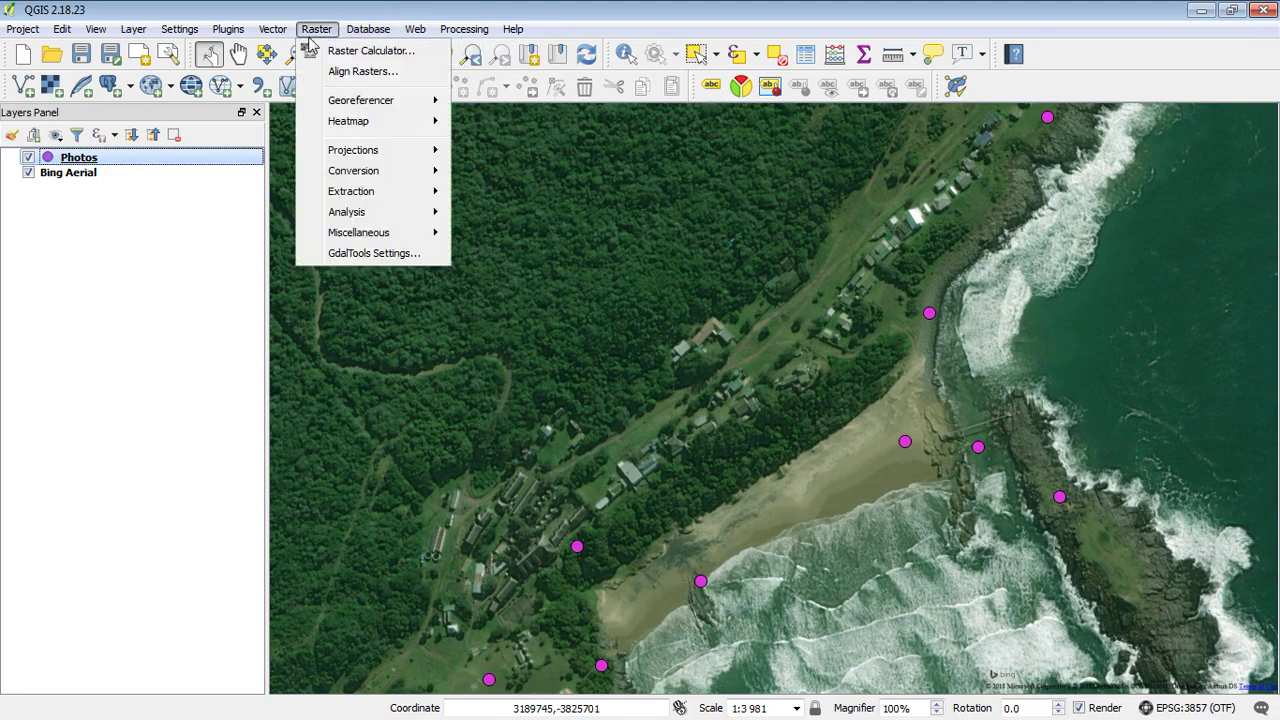
click(180, 29)
click(244, 30)
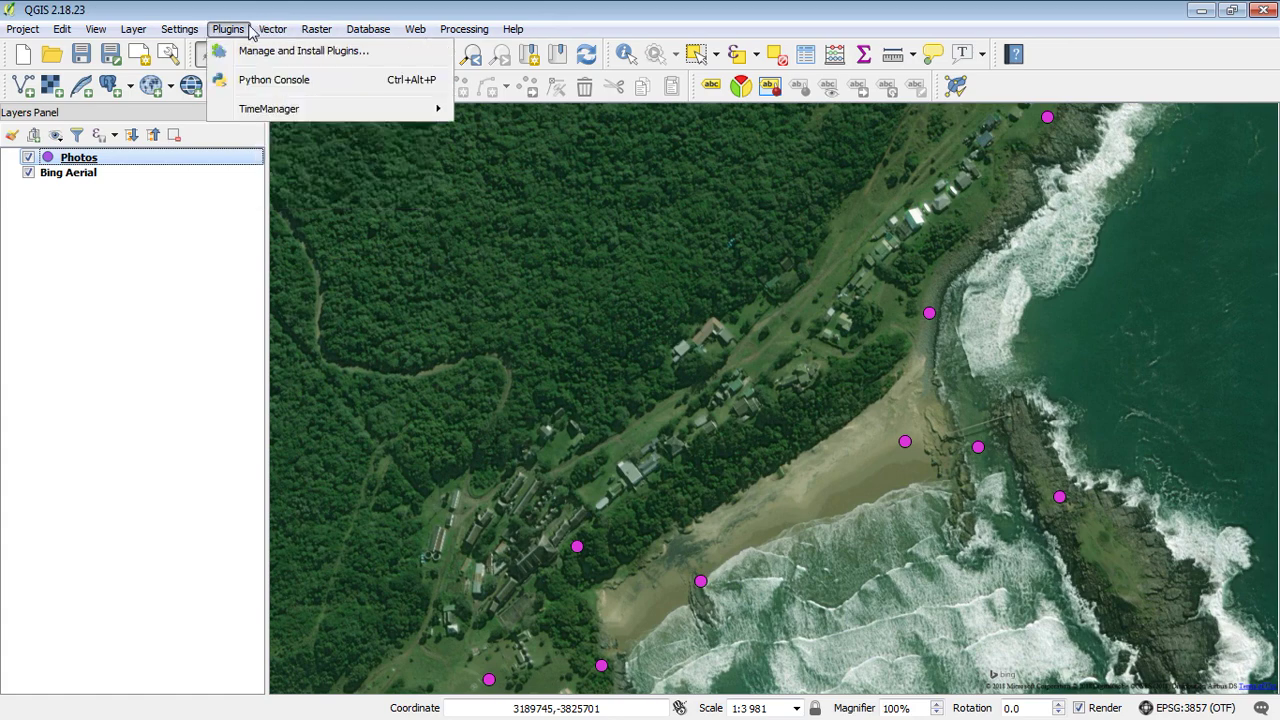
click(295, 51)
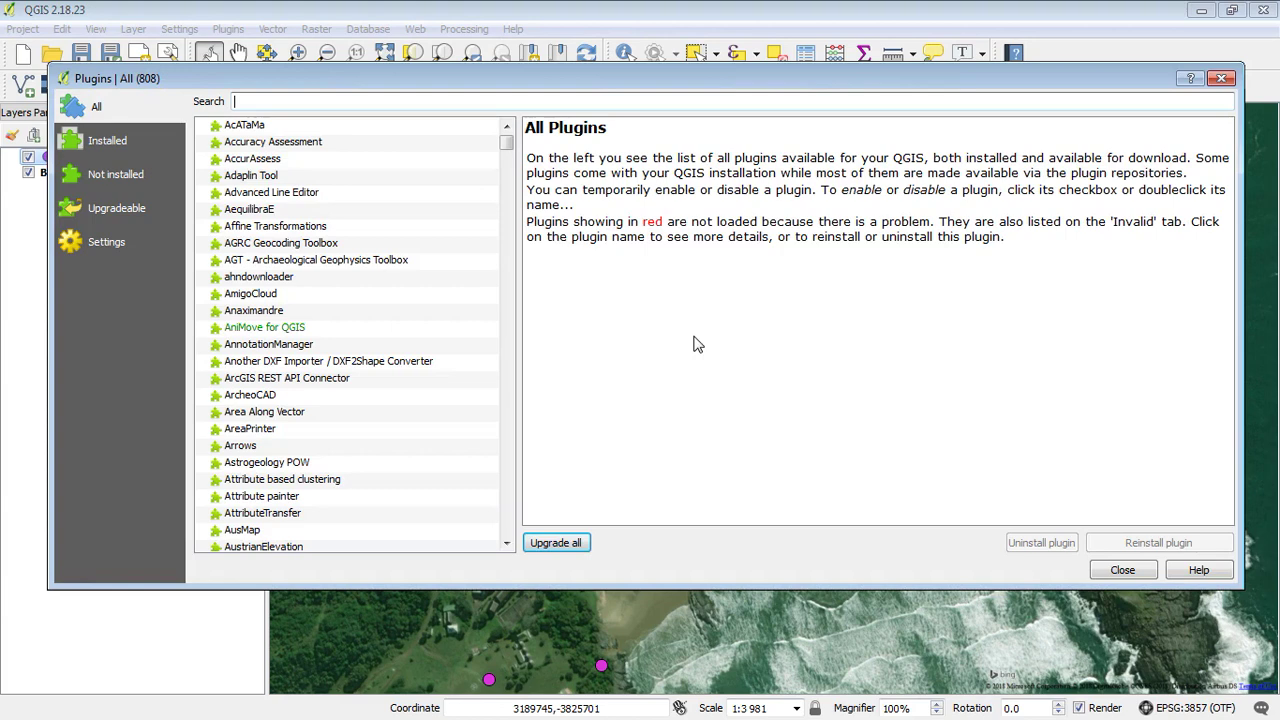
click(296, 104)
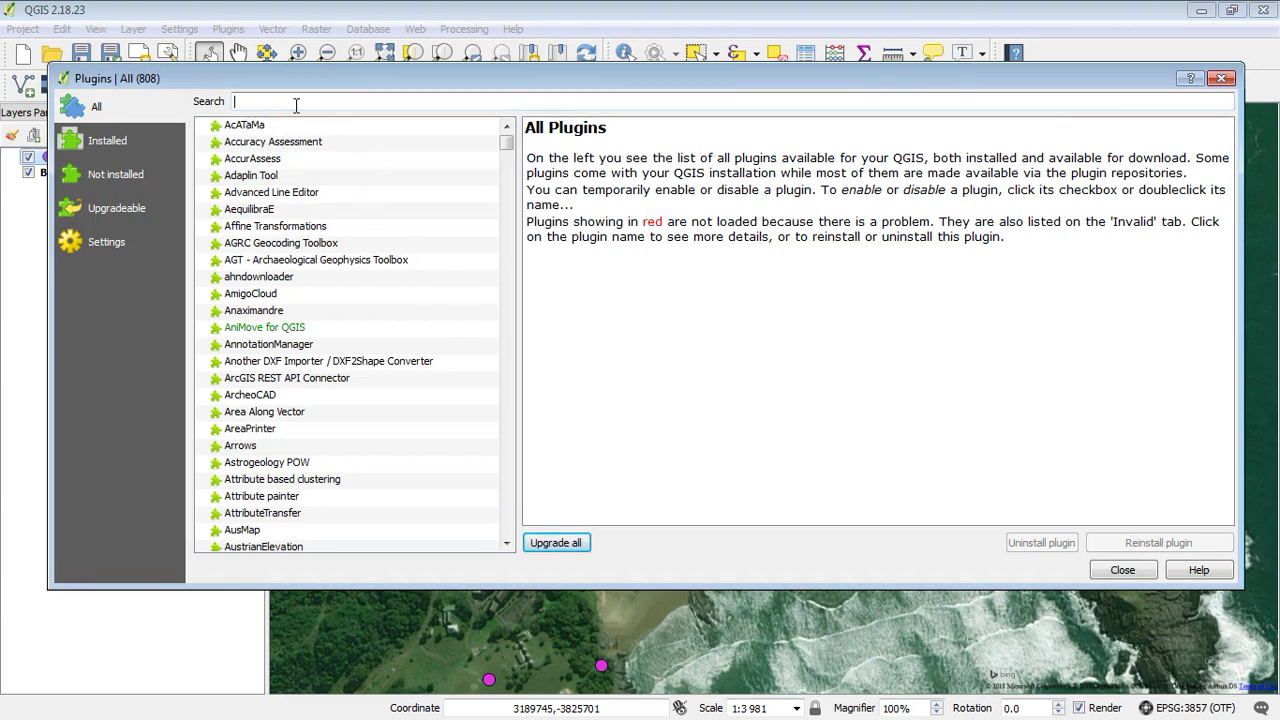
text(evis)
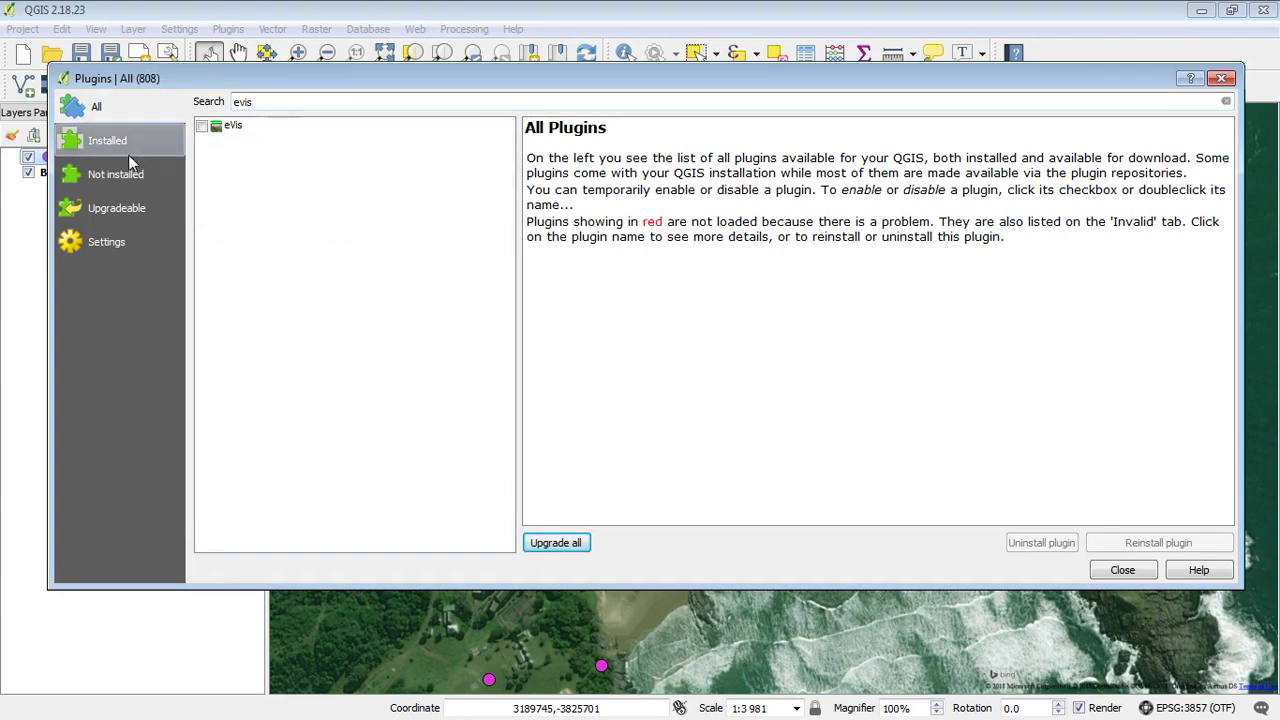
click(201, 126)
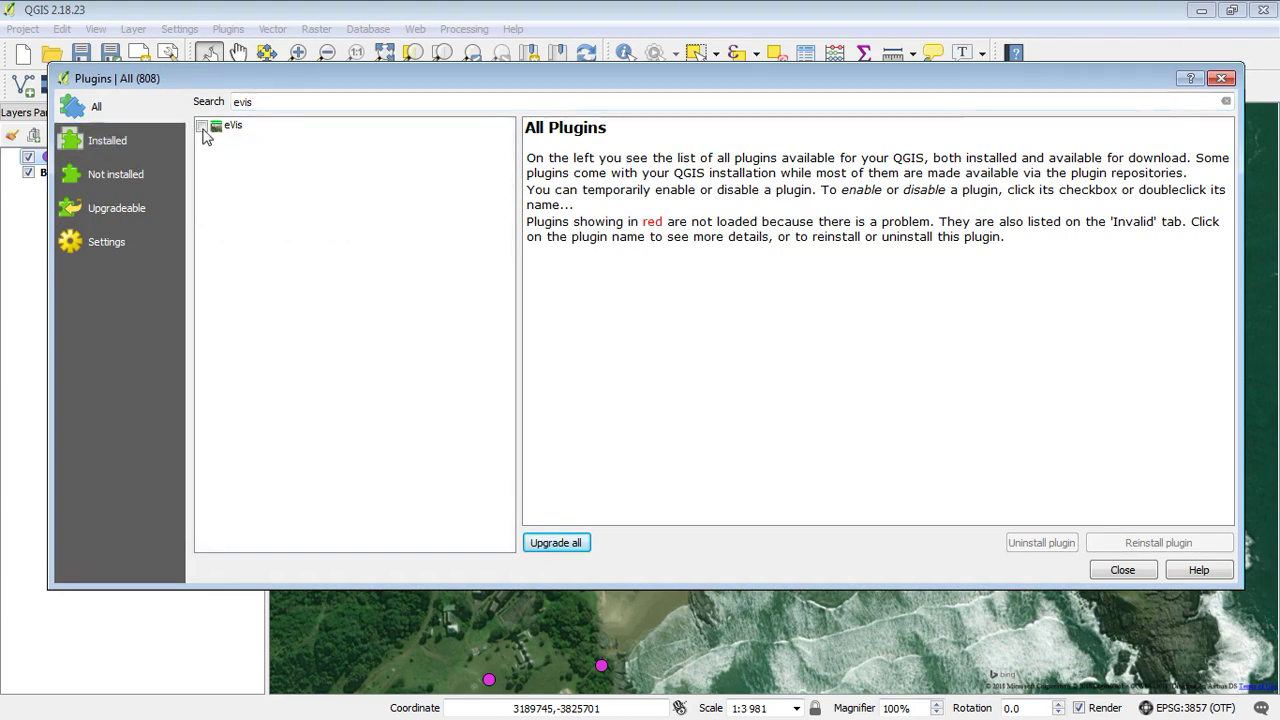
Open Database > eVis > eVis Event Browser at record 01 of 09 and shrink the dialog.
click(1121, 570)
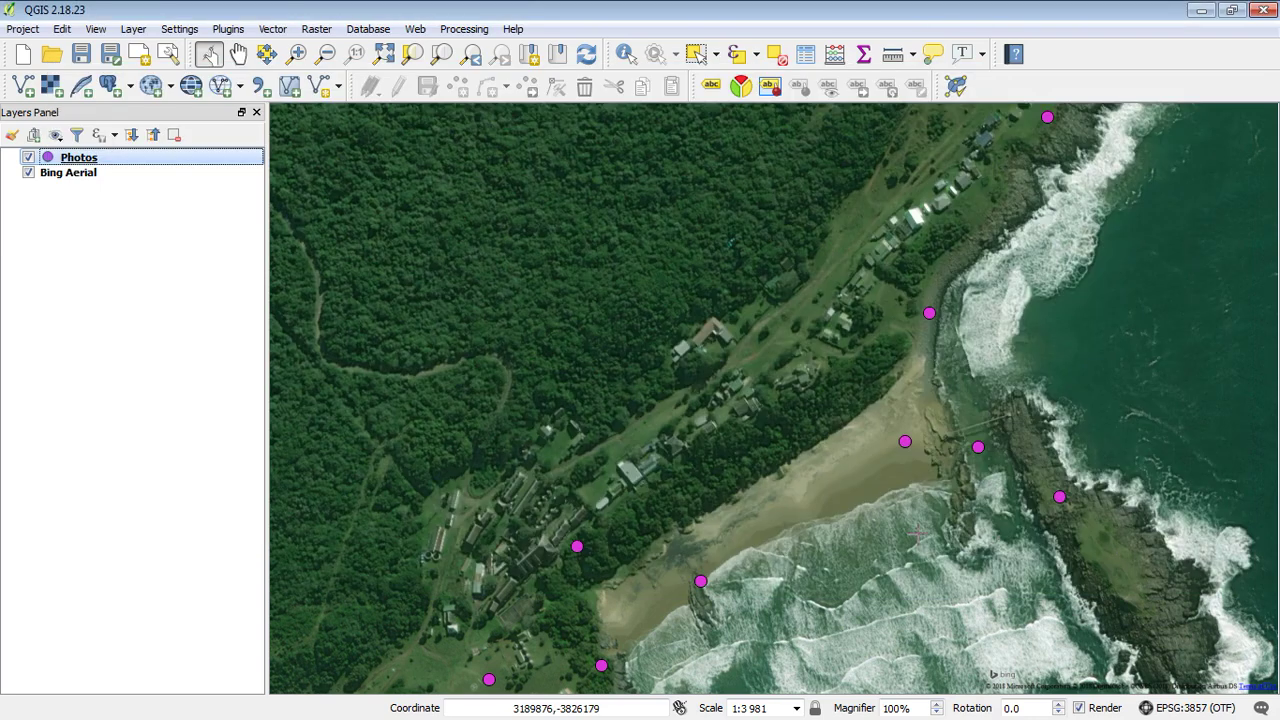
click(367, 29)
mouse_move(398, 73)
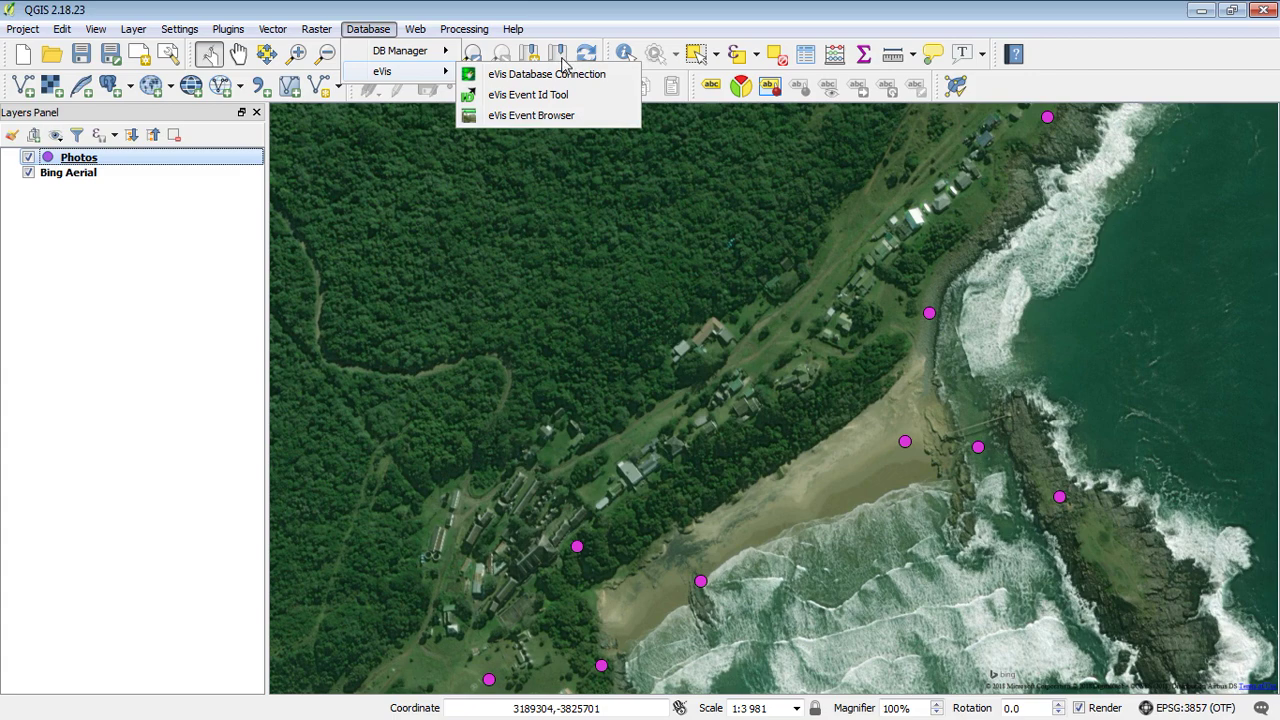
click(522, 118)
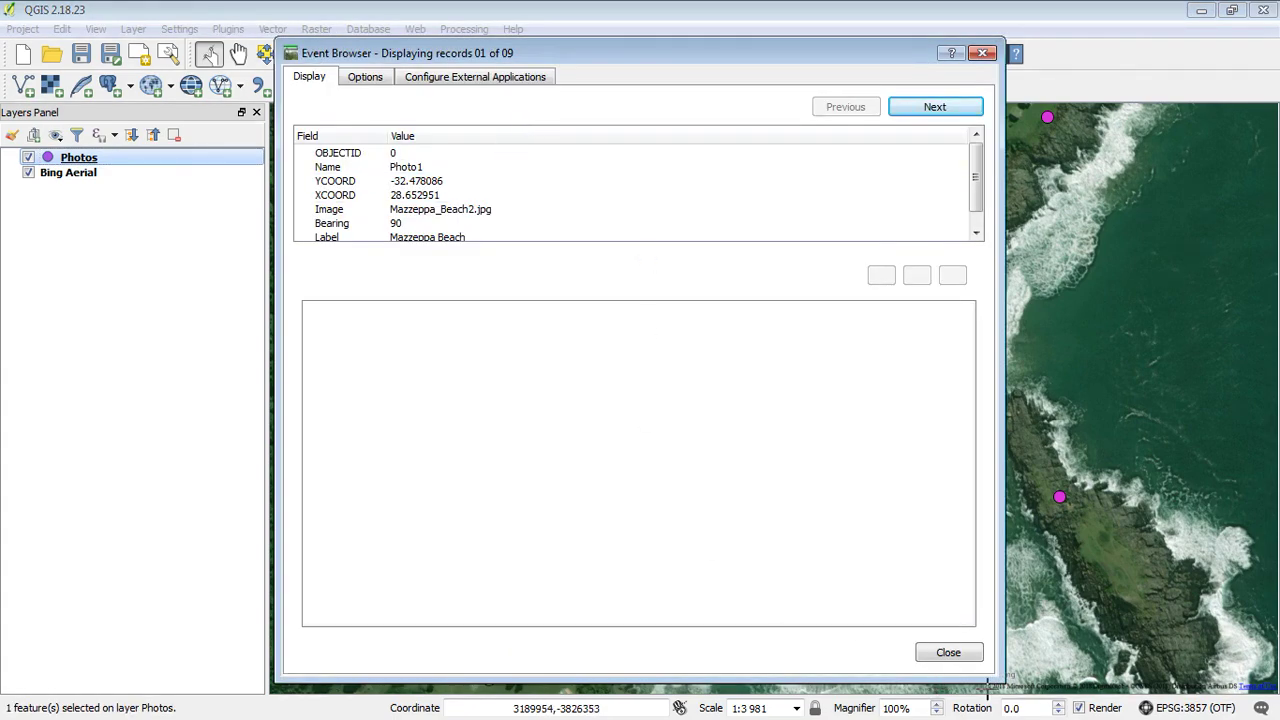
drag(1003, 681, 905, 467)
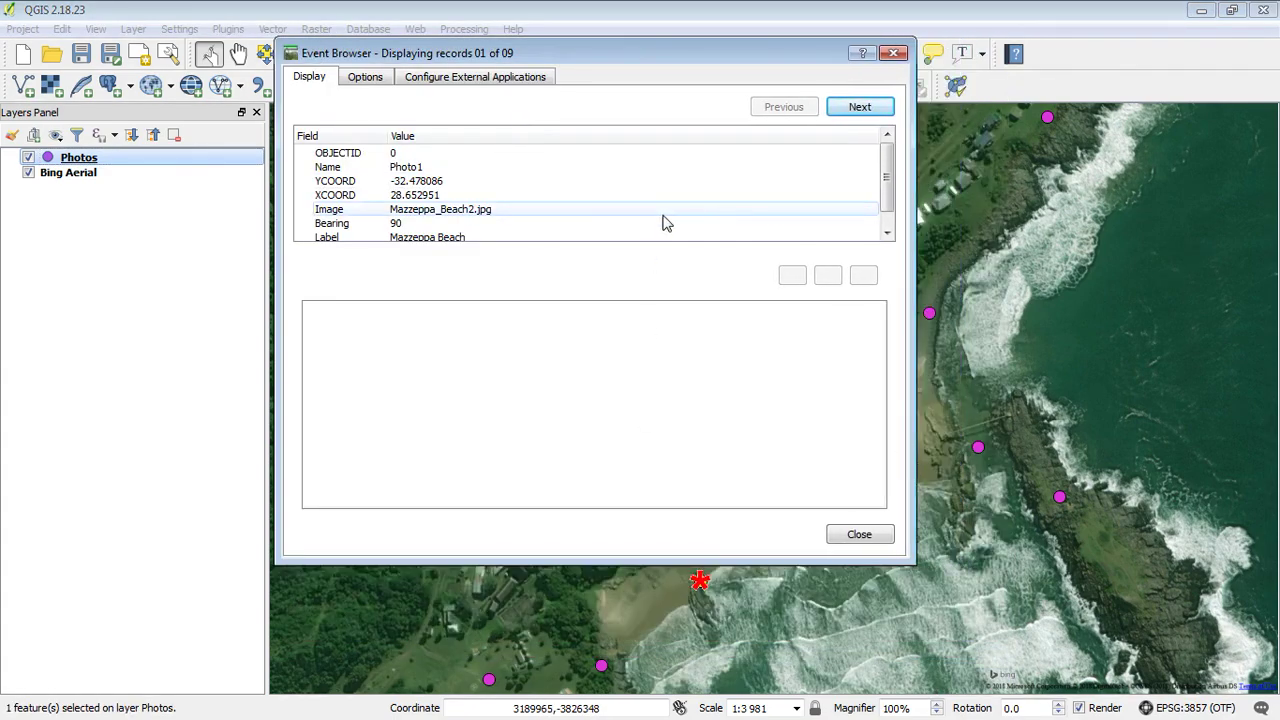
Take photo file paths from the Image attribute as relative paths, and remember this setting.
click(371, 84)
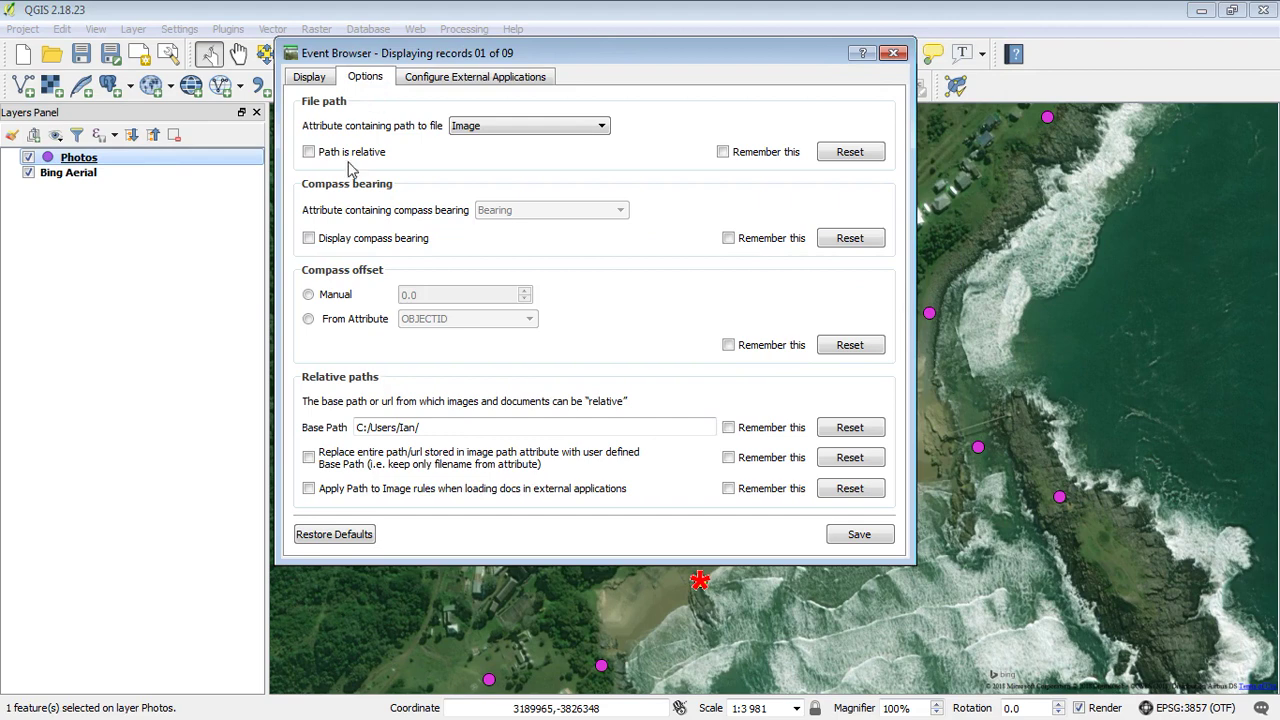
click(309, 153)
click(603, 127)
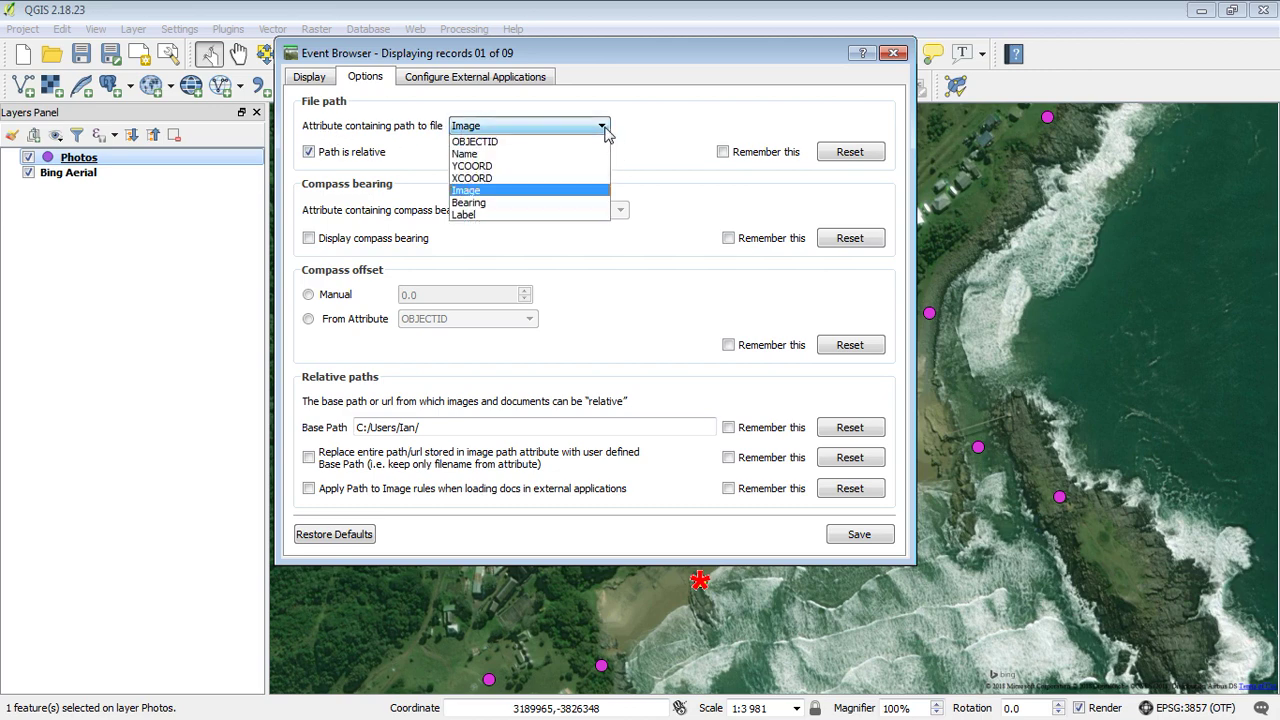
click(505, 196)
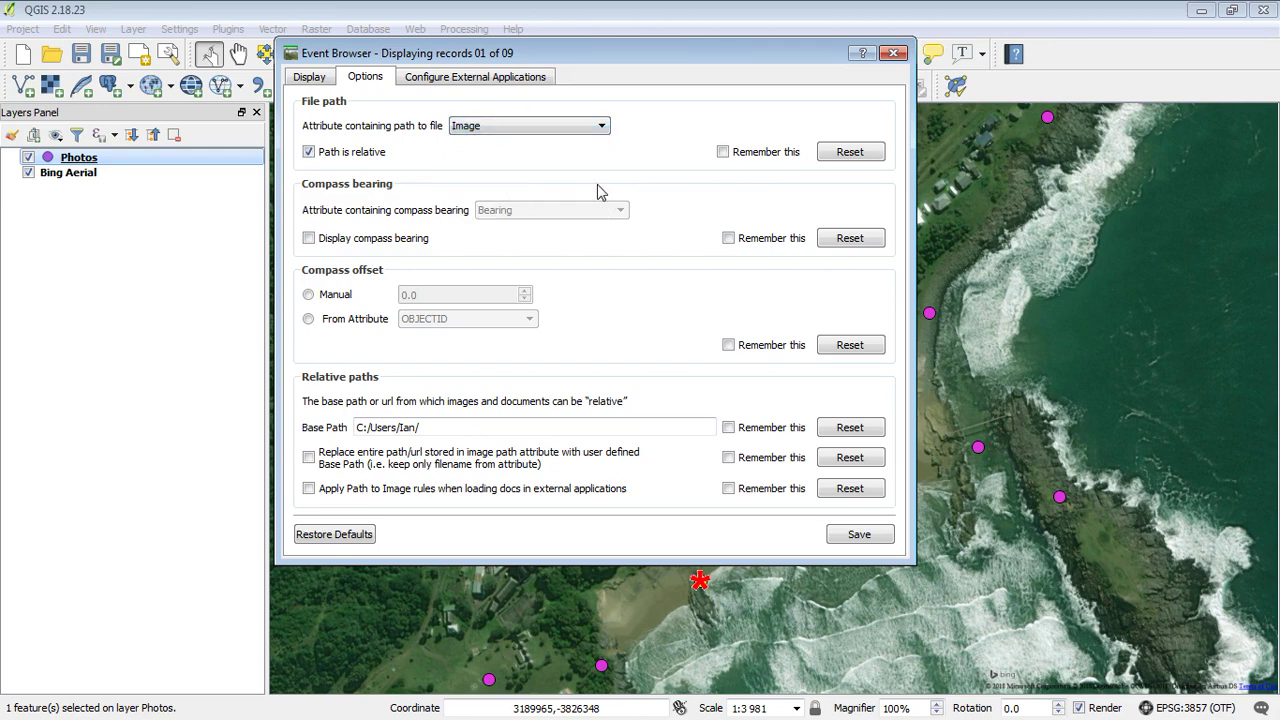
click(723, 152)
Display compass bearings from the Bearing attribute, then start editing the photo base path.
click(309, 239)
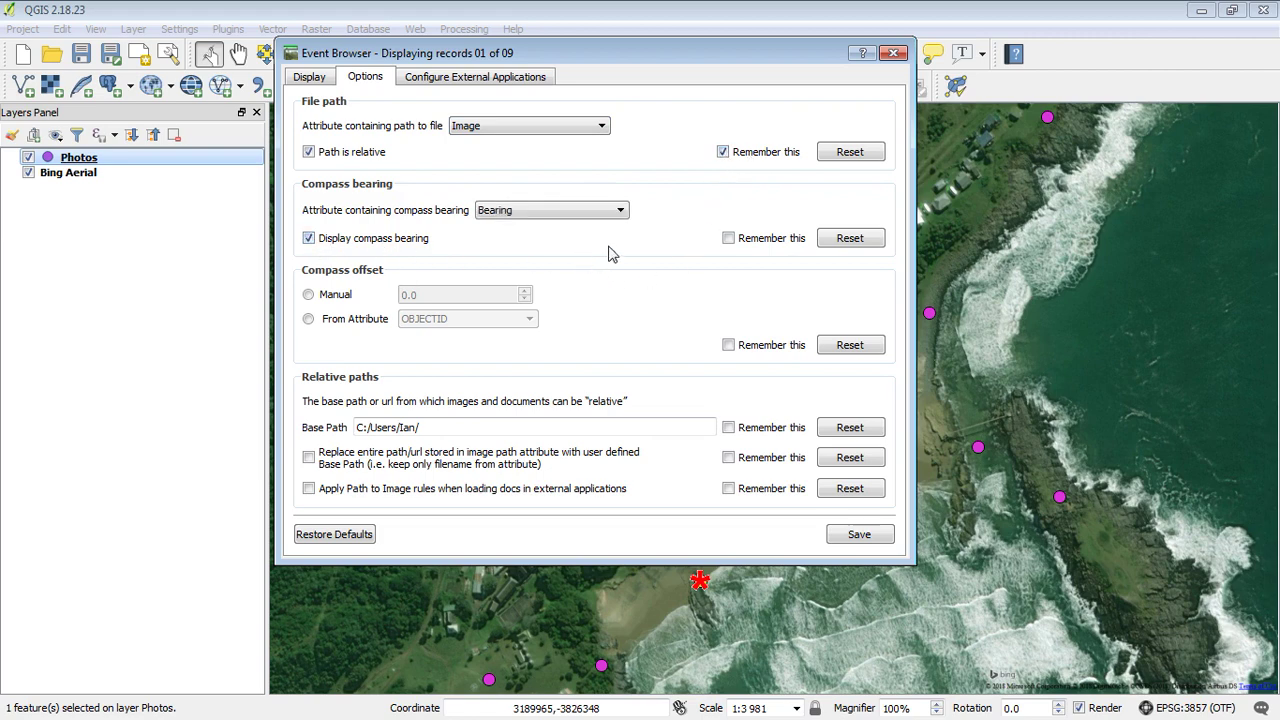
click(600, 210)
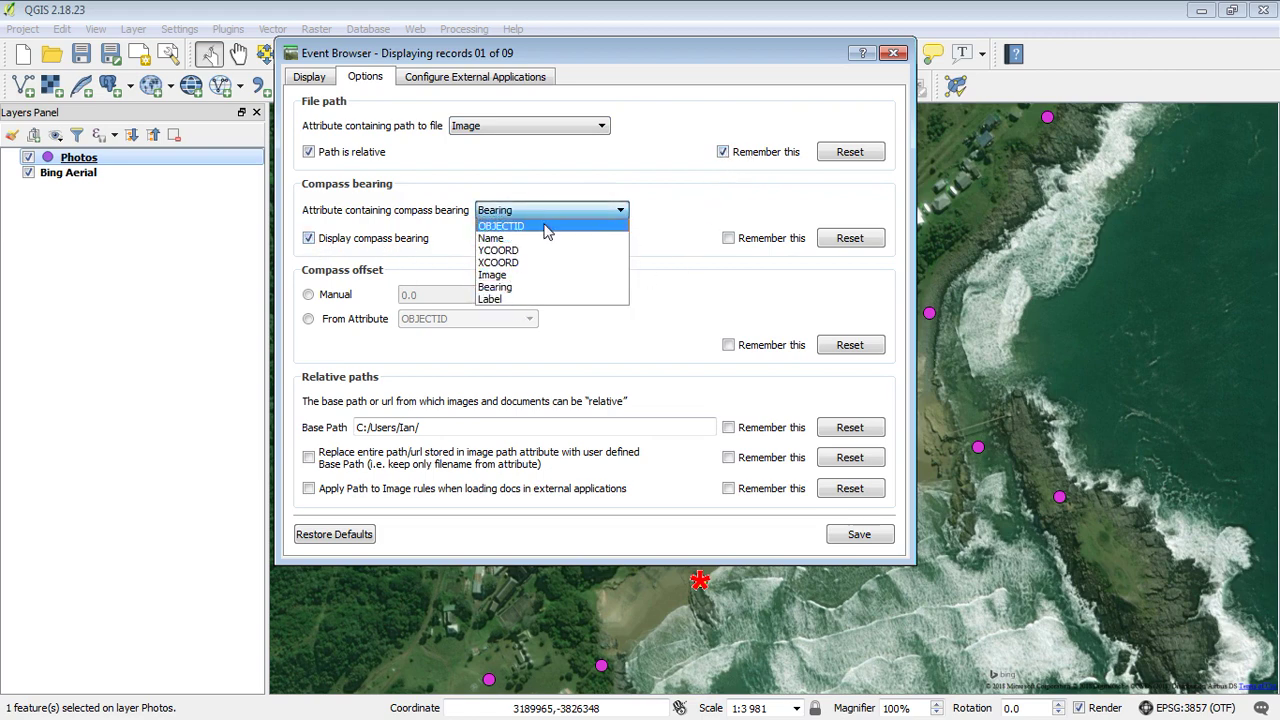
click(517, 287)
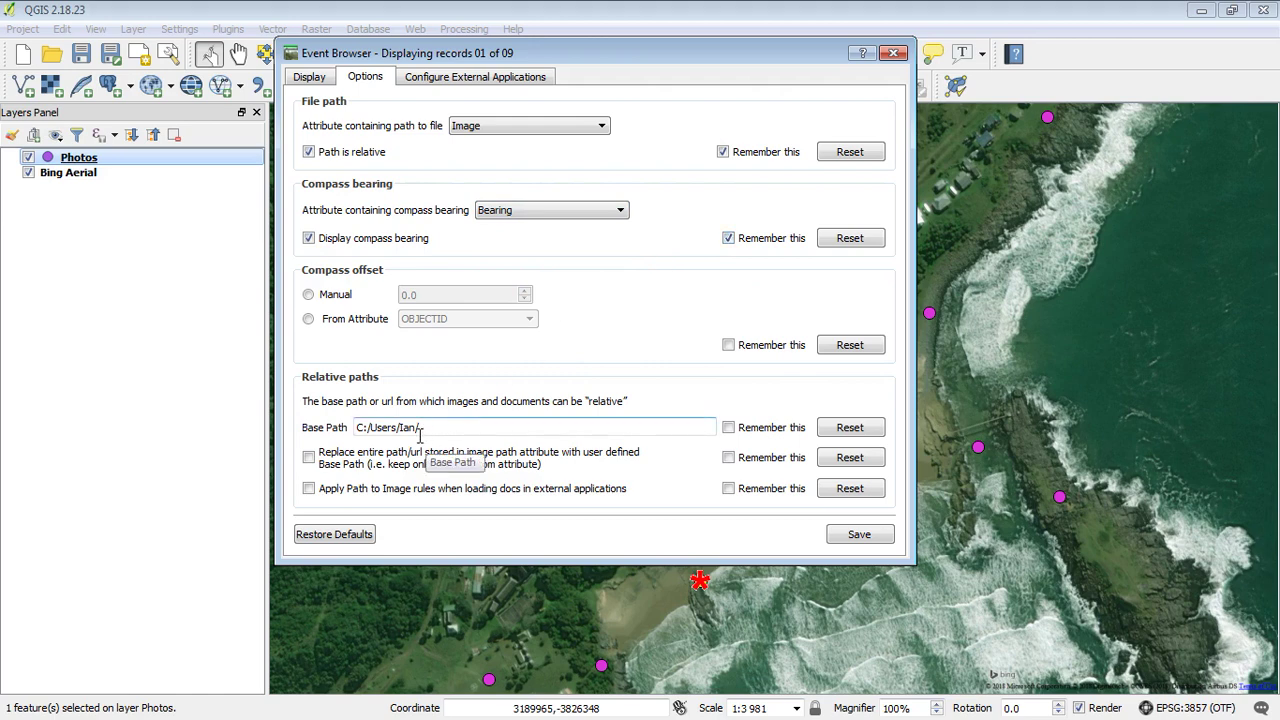
click(453, 436)
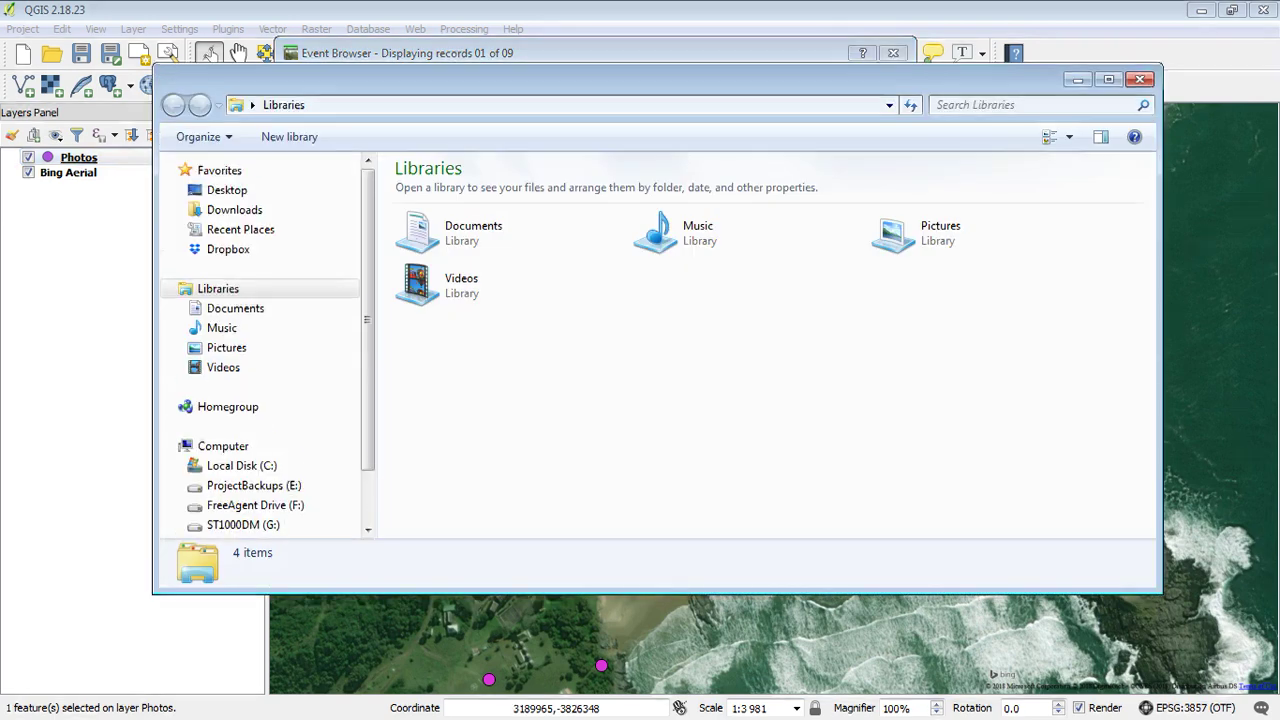
Browse from the G: drive through GIS_Projects down to the 8 eVis\Spatial\Photos folder.
click(300, 505)
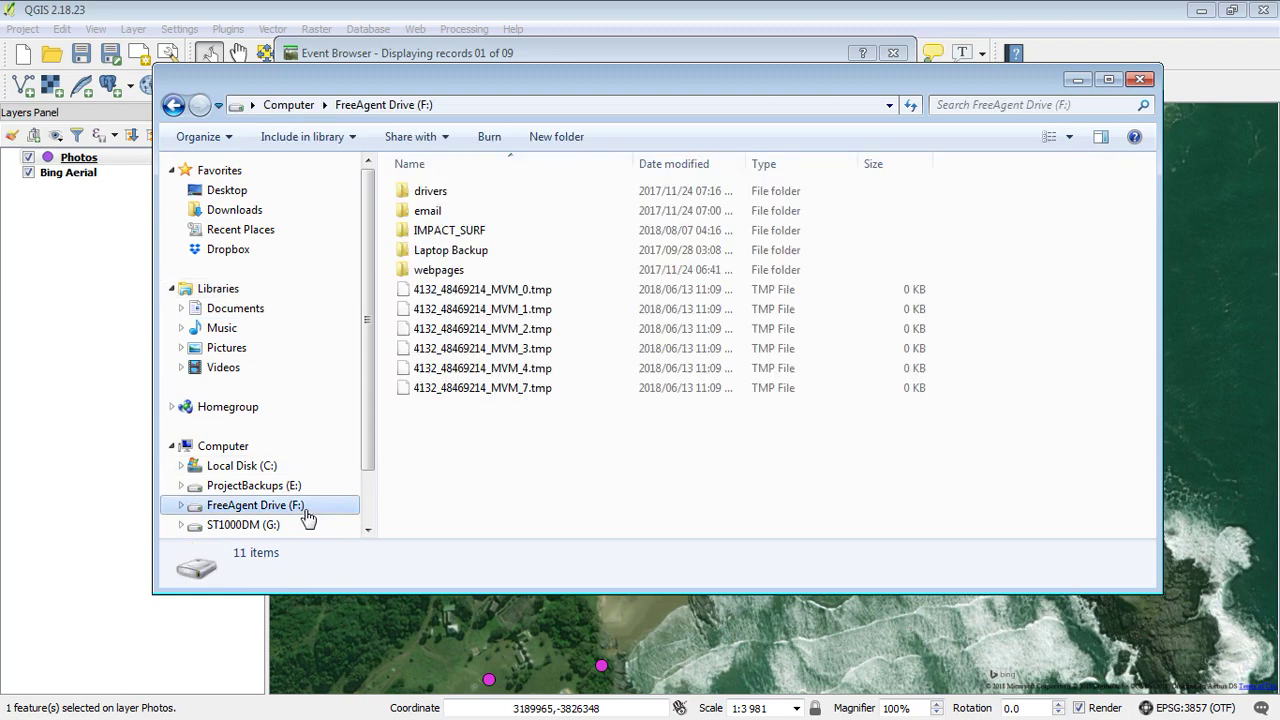
click(280, 525)
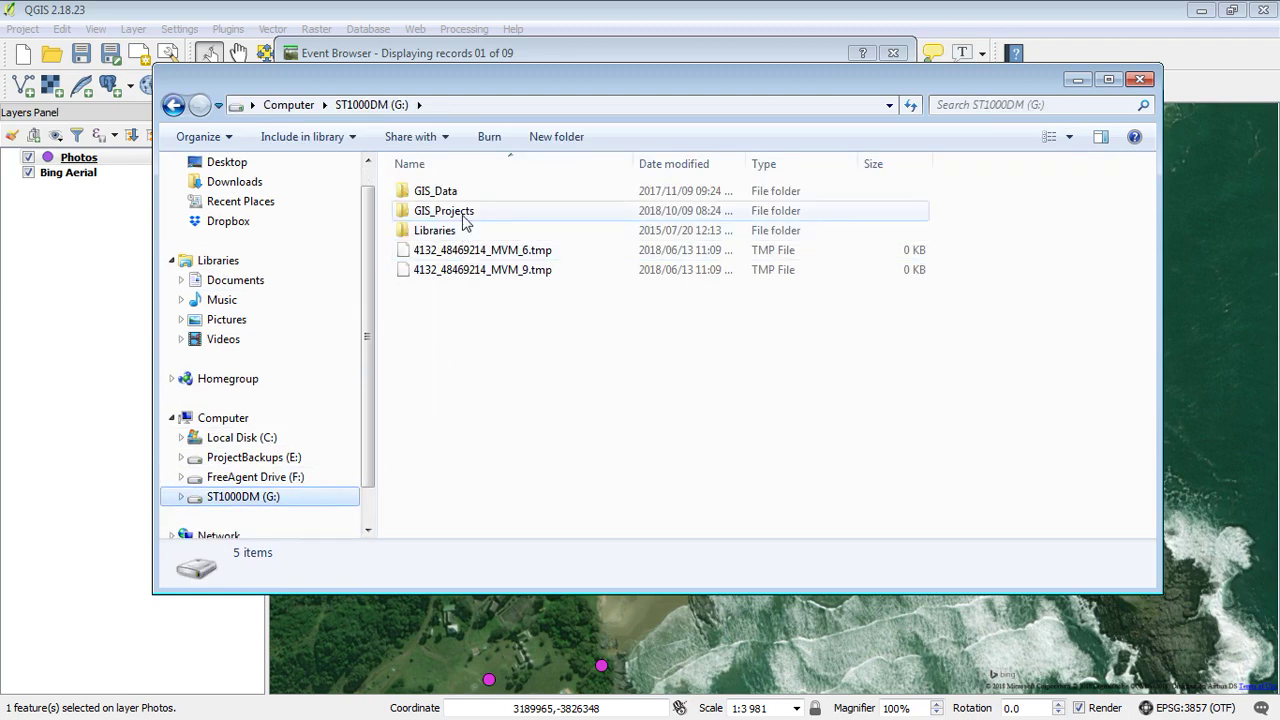
double_click(465, 210)
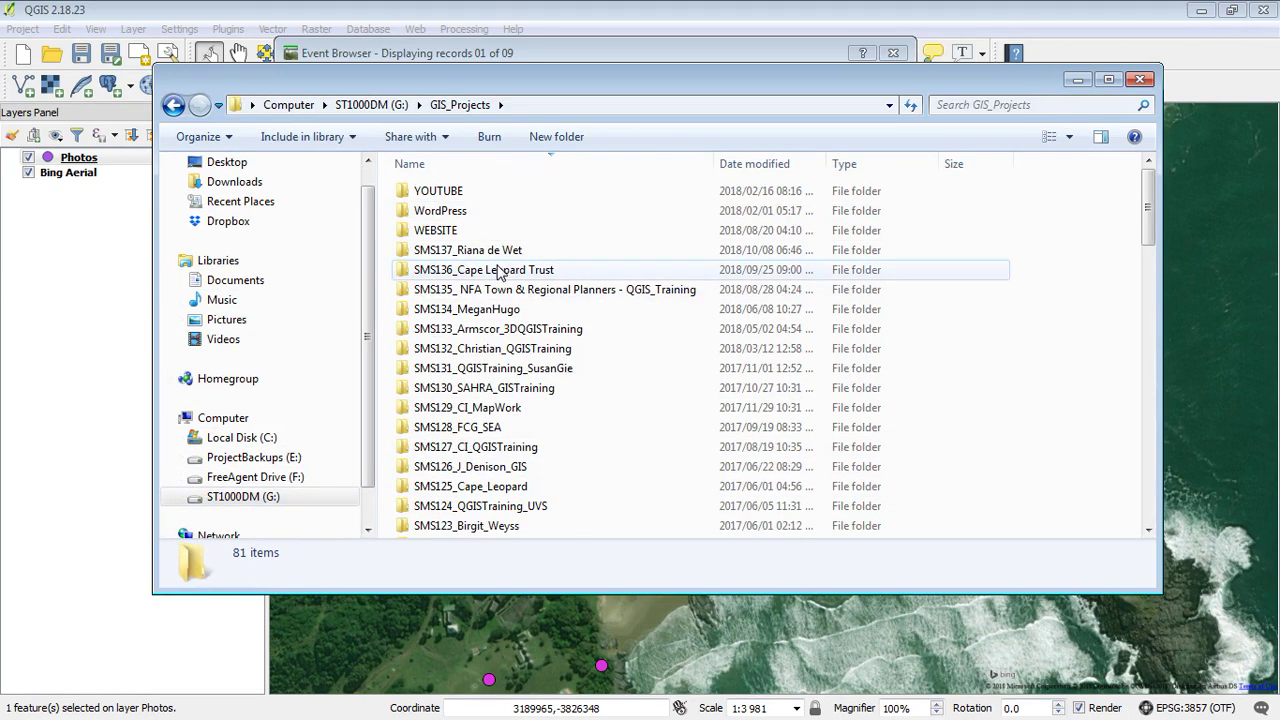
double_click(497, 270)
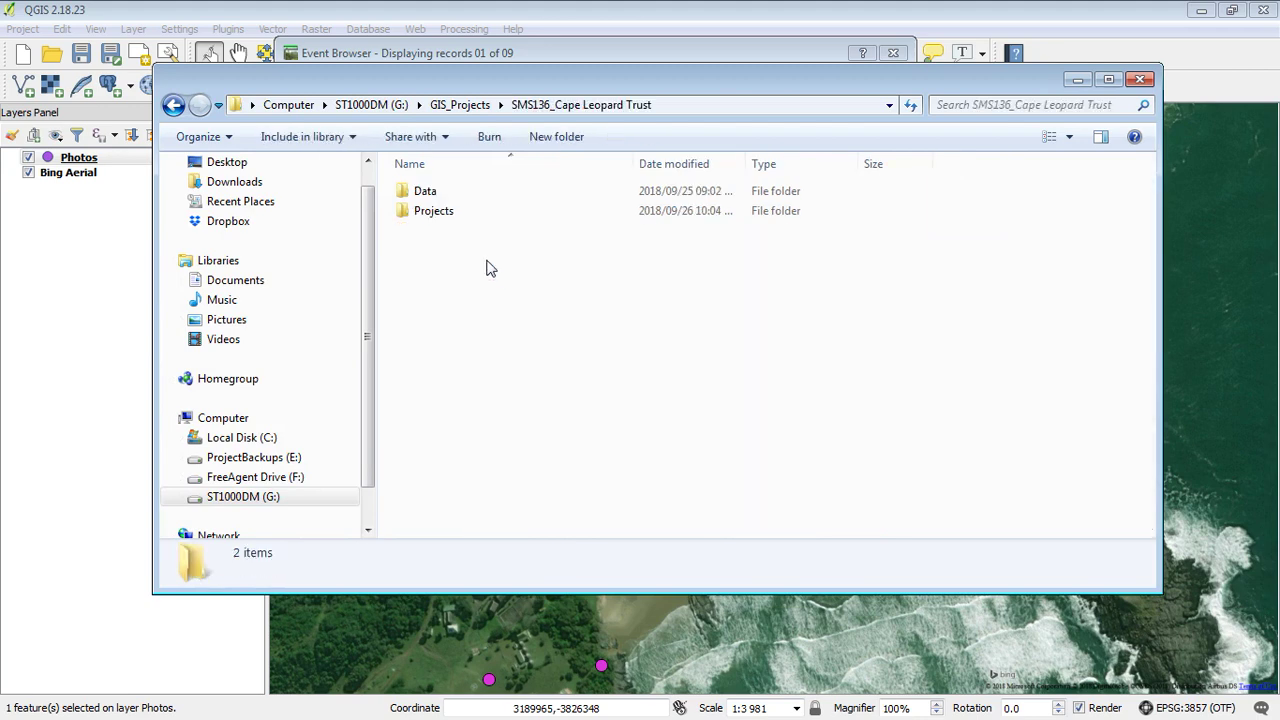
double_click(424, 190)
double_click(440, 277)
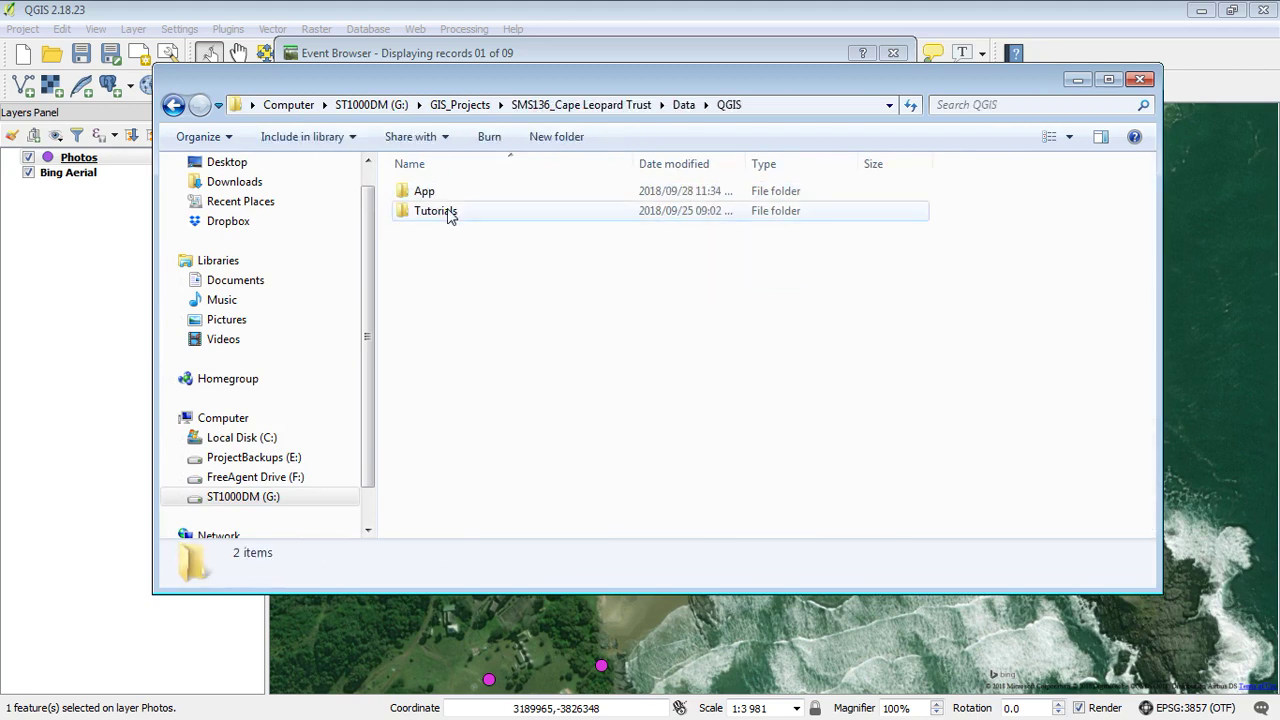
double_click(438, 211)
double_click(437, 195)
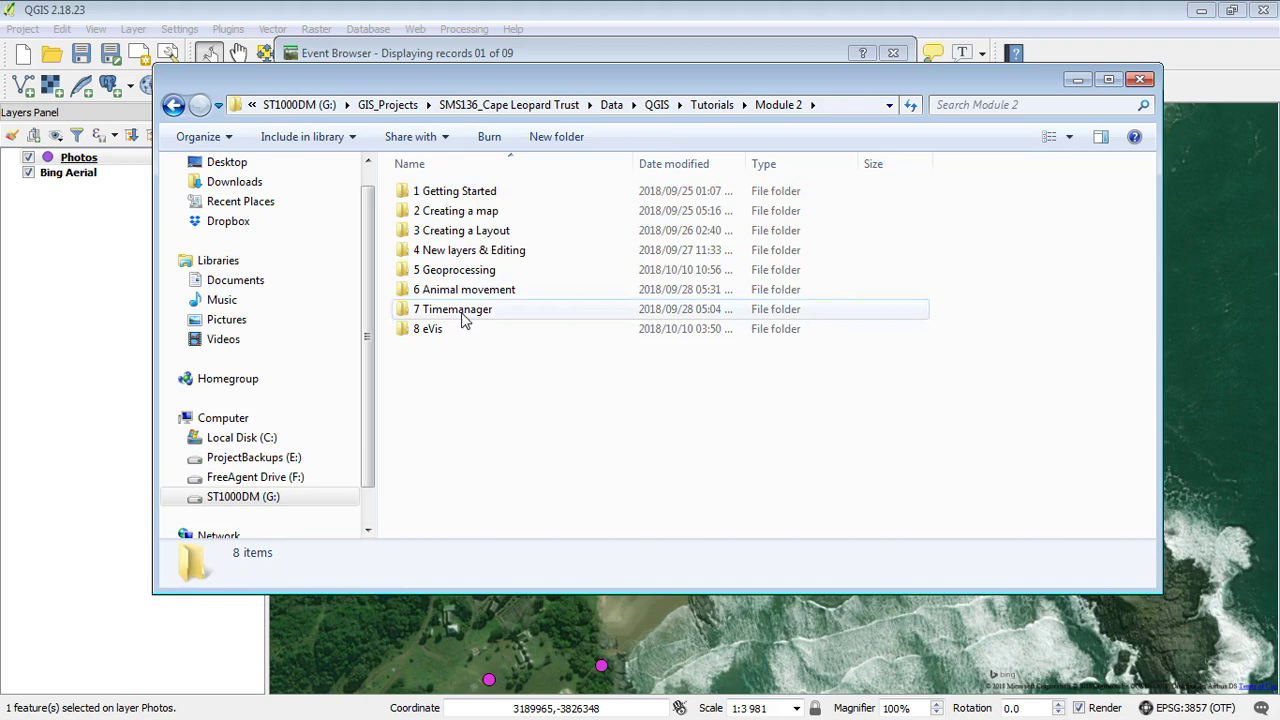
double_click(428, 329)
double_click(434, 231)
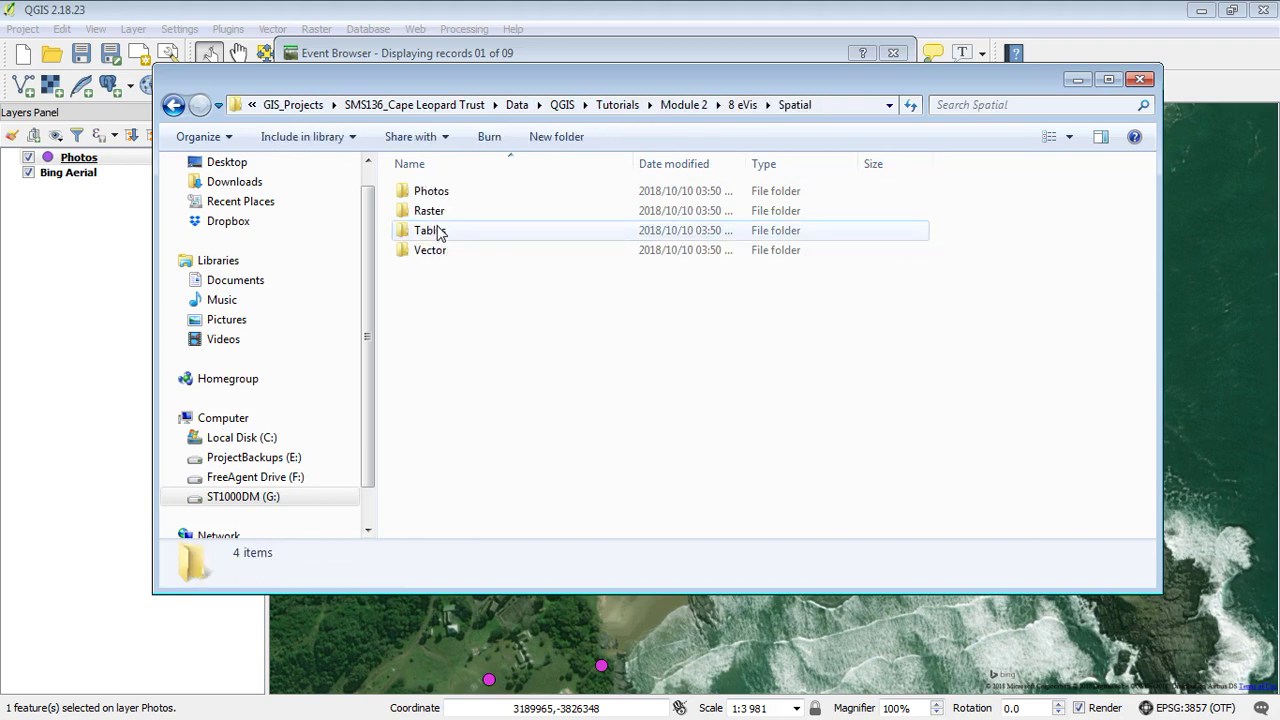
double_click(428, 192)
Copy the Photos folder's full path from the Explorer address bar.
click(802, 105)
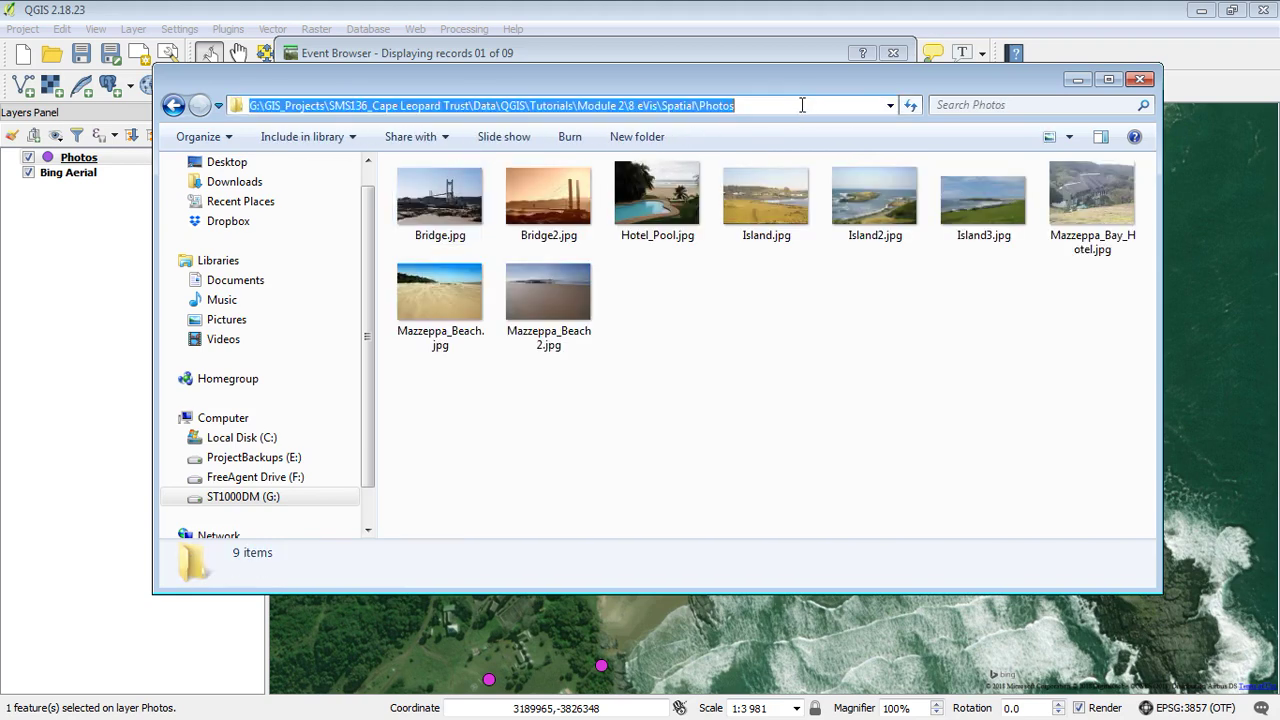
right_click(668, 110)
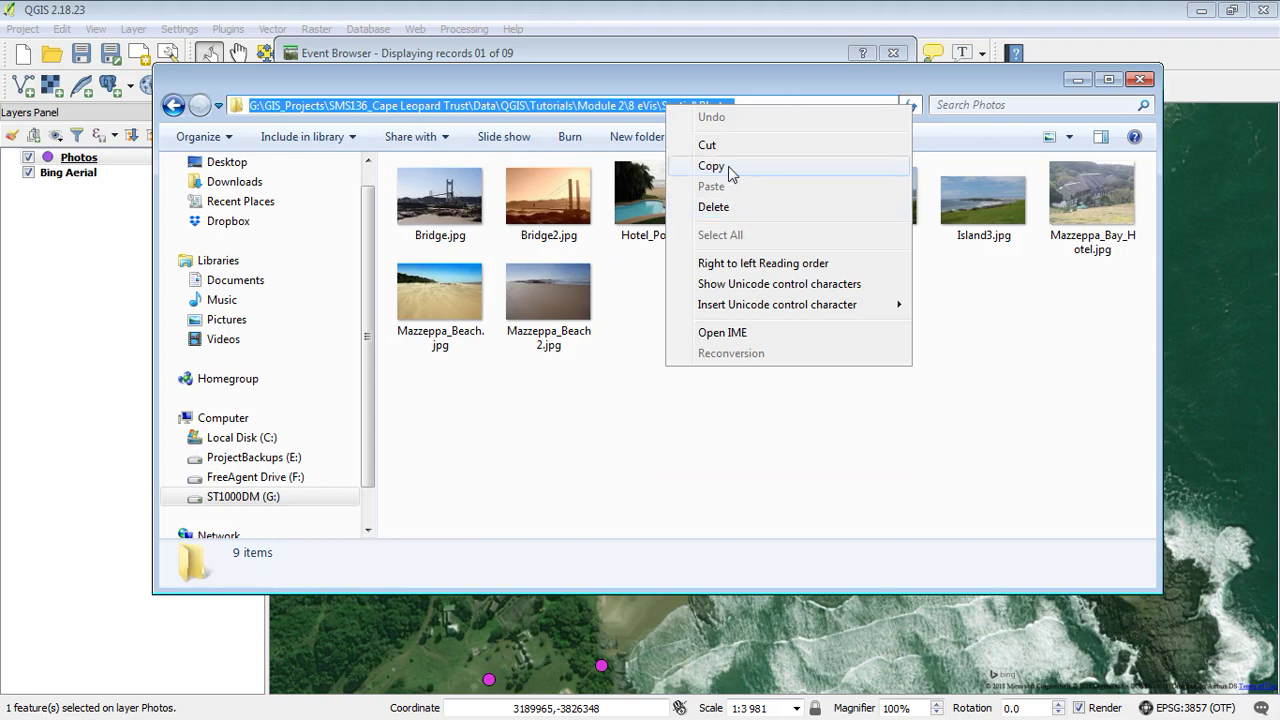
click(728, 166)
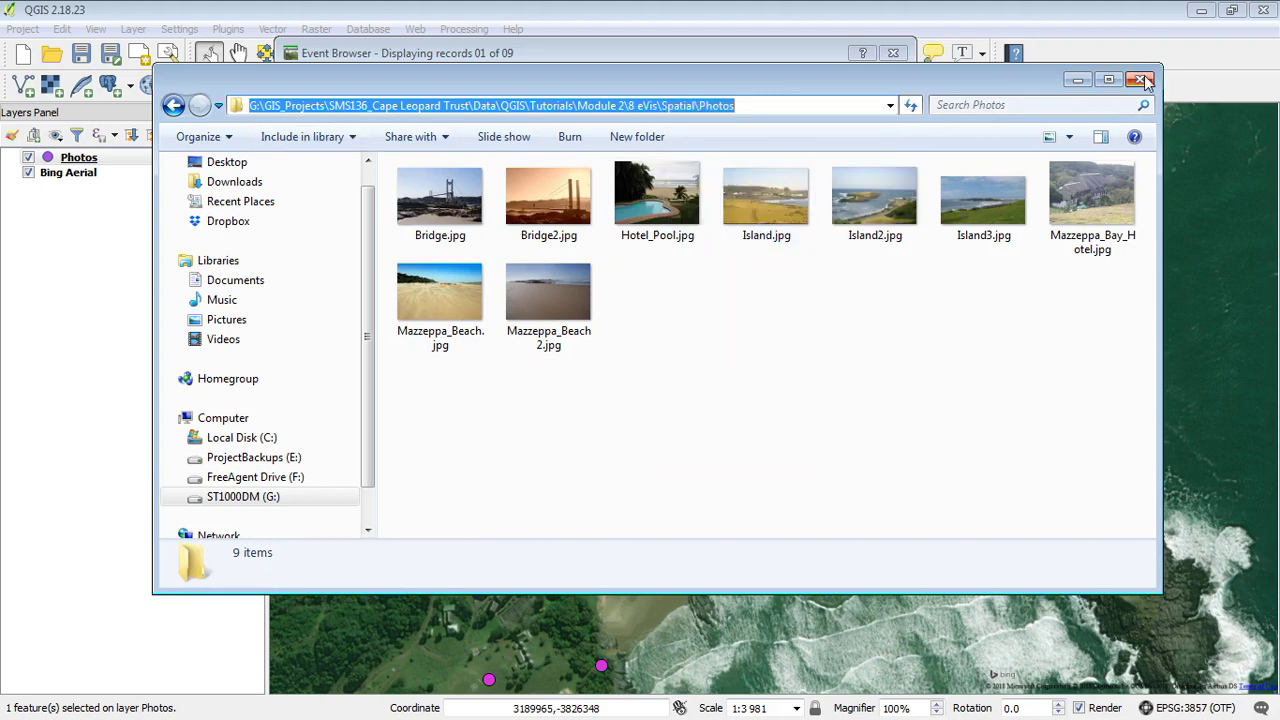
right_click(626, 107)
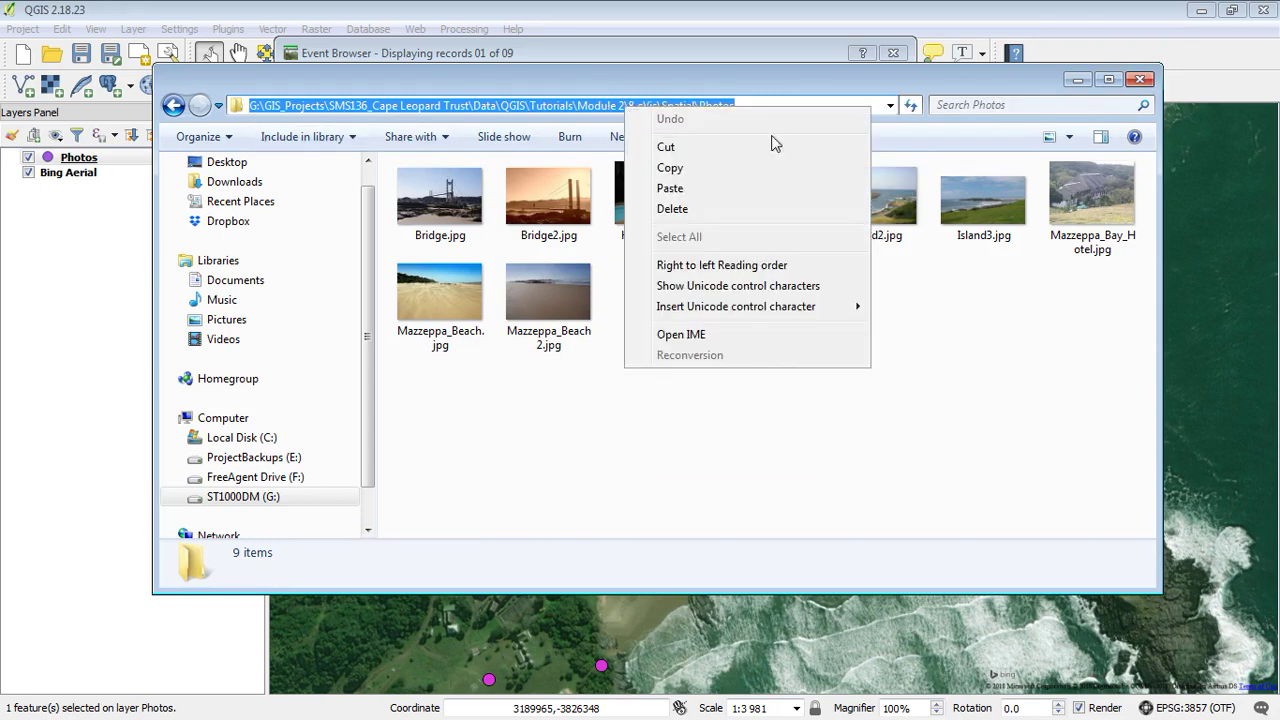
click(722, 171)
Replace the Base Path with the copied Photos folder path, remember it, and save the options.
click(1140, 80)
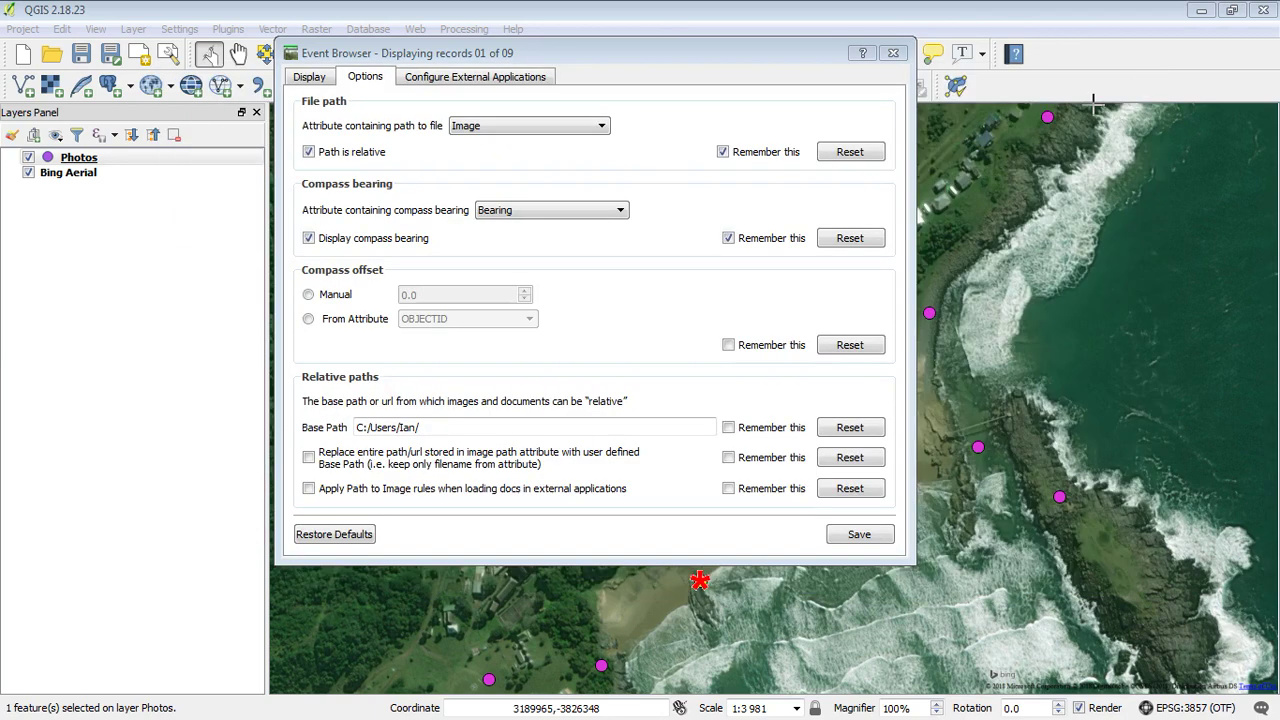
drag(437, 432, 203, 432)
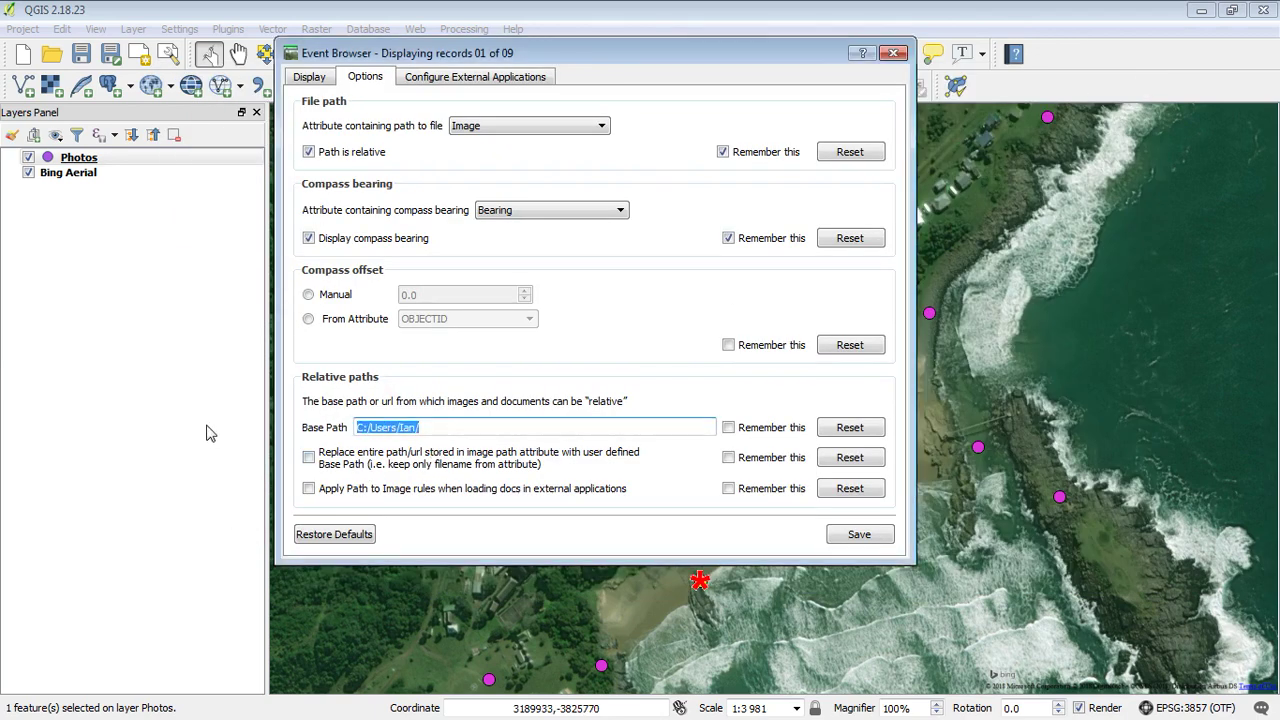
key(ctrl+v)
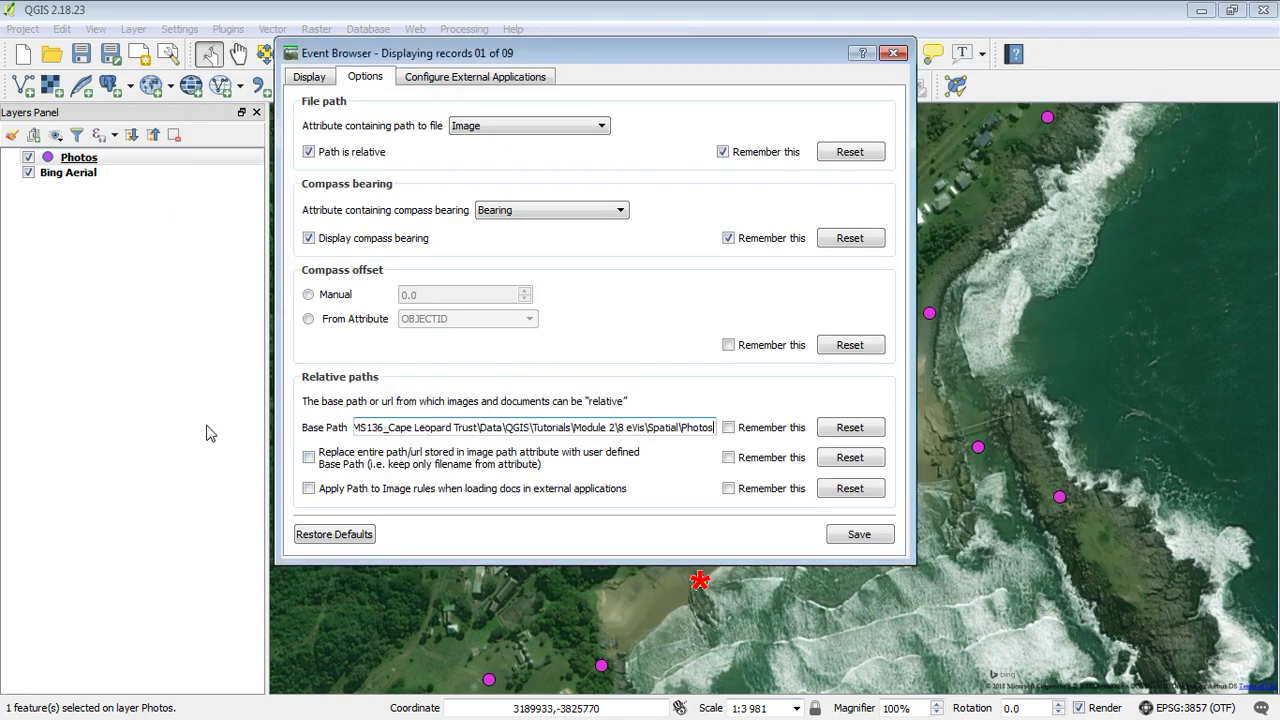
click(728, 428)
click(859, 537)
click(309, 80)
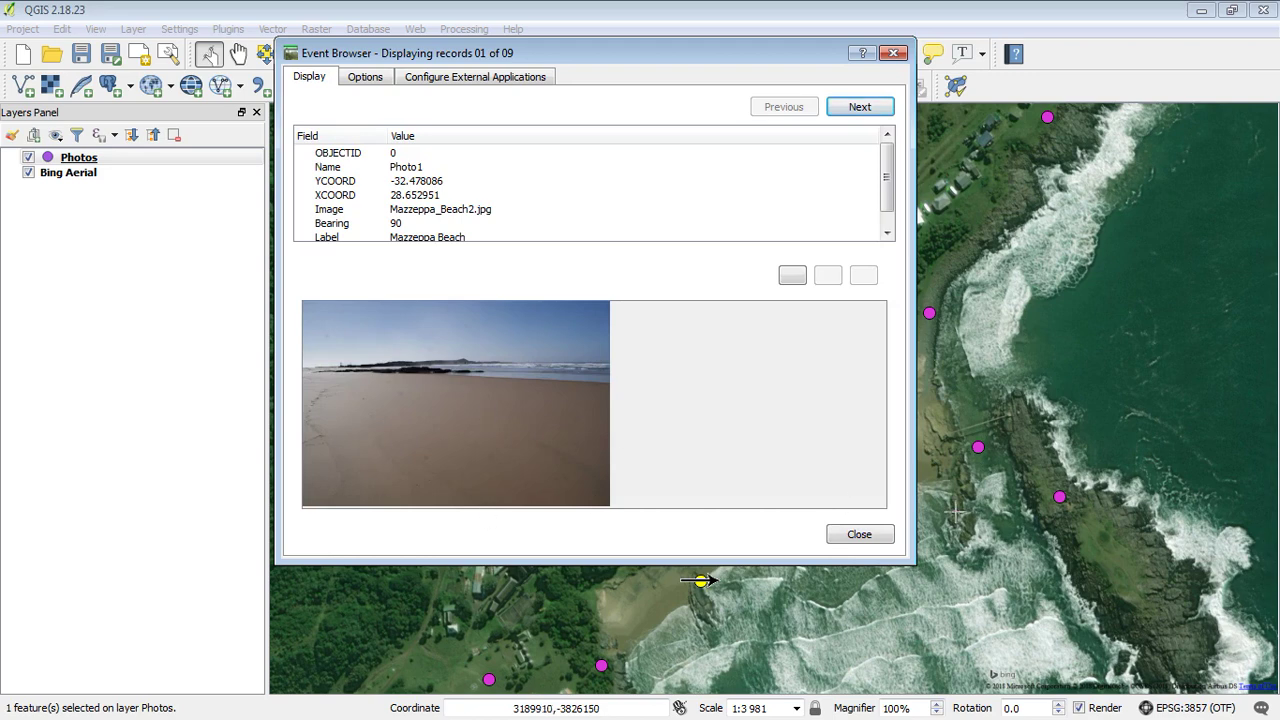
Narrow the Event Browser slightly and move it up-left, off the map points.
drag(905, 558, 890, 558)
drag(606, 52, 399, 17)
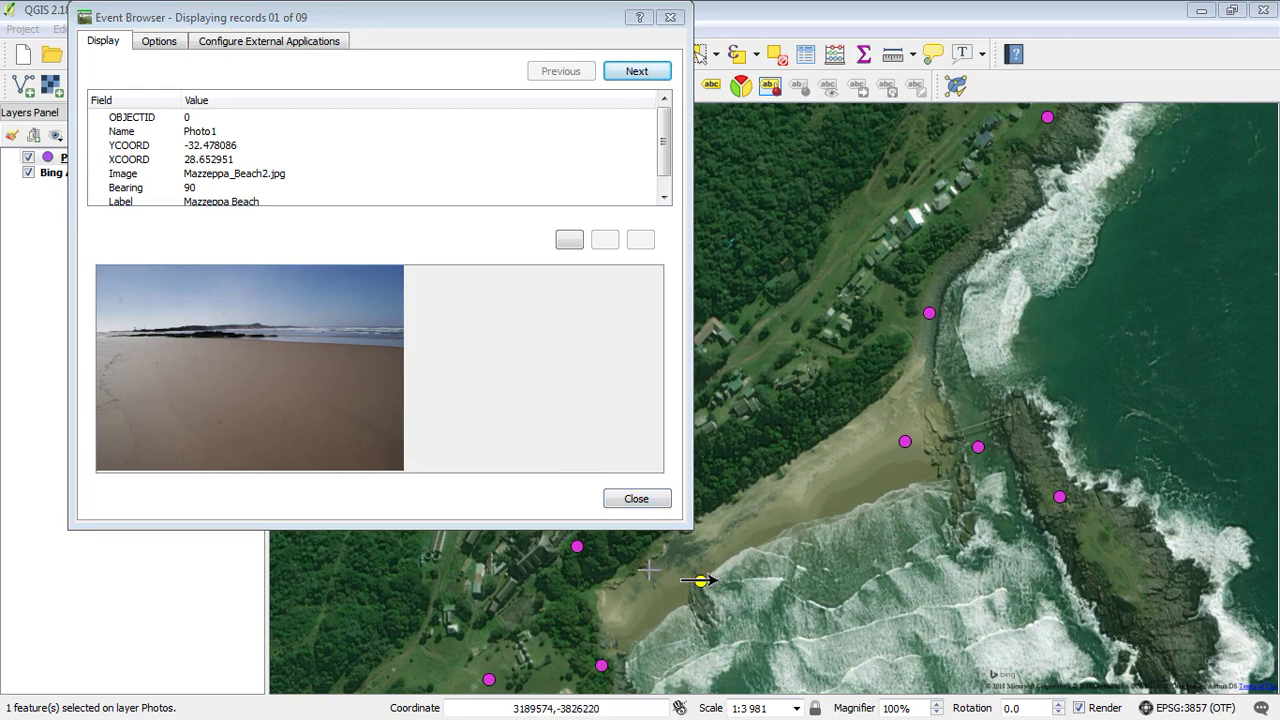
Advance through records 2 to 5, ending on Photo6's Island2.jpg view with bearing 180.
click(655, 77)
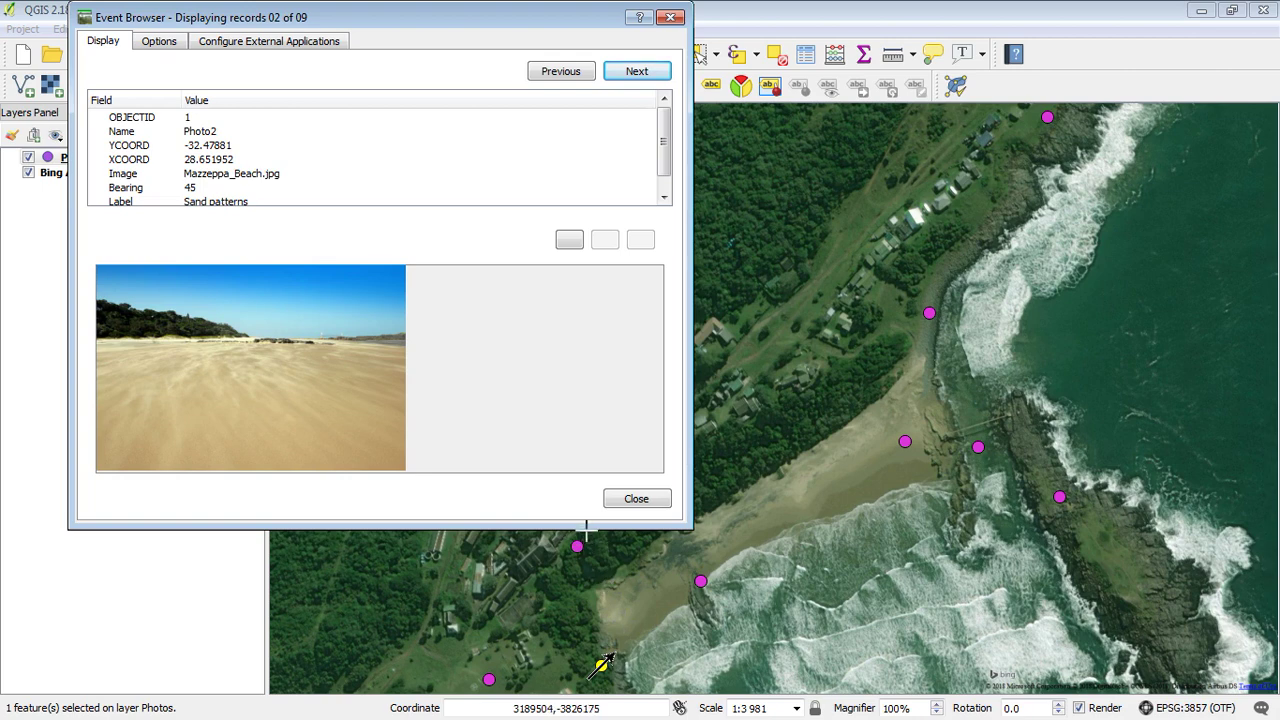
click(637, 72)
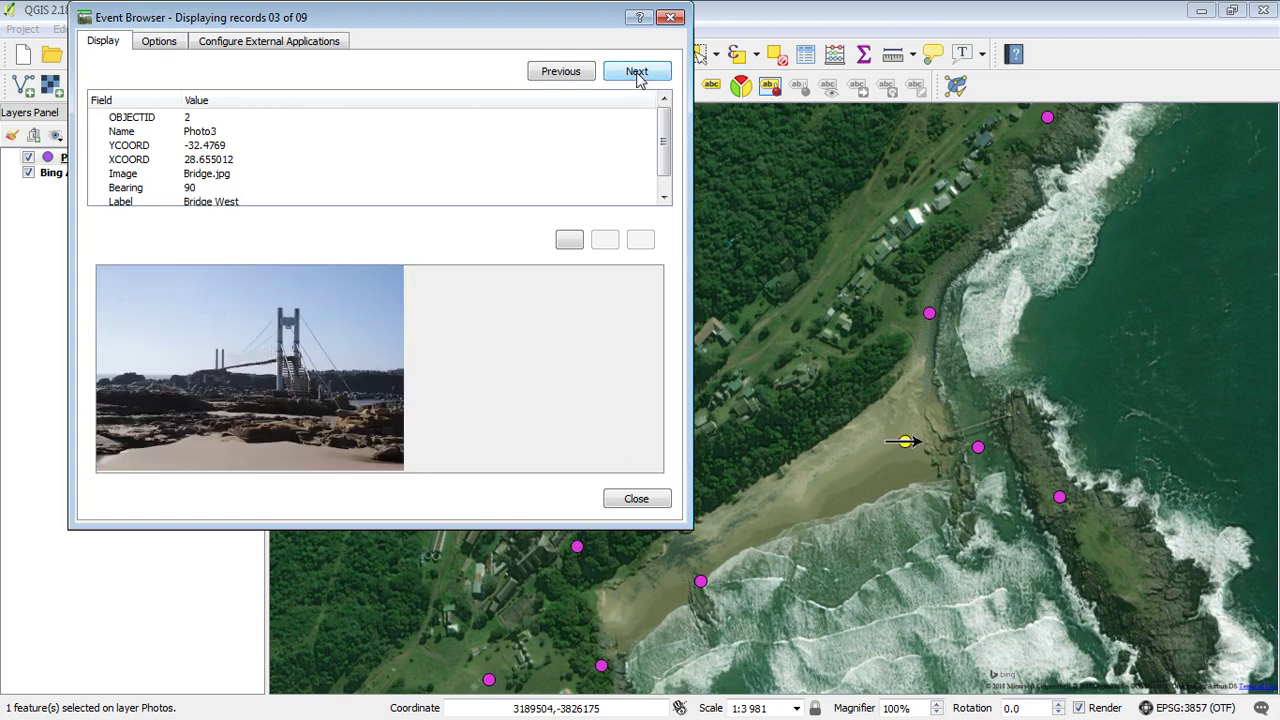
click(637, 72)
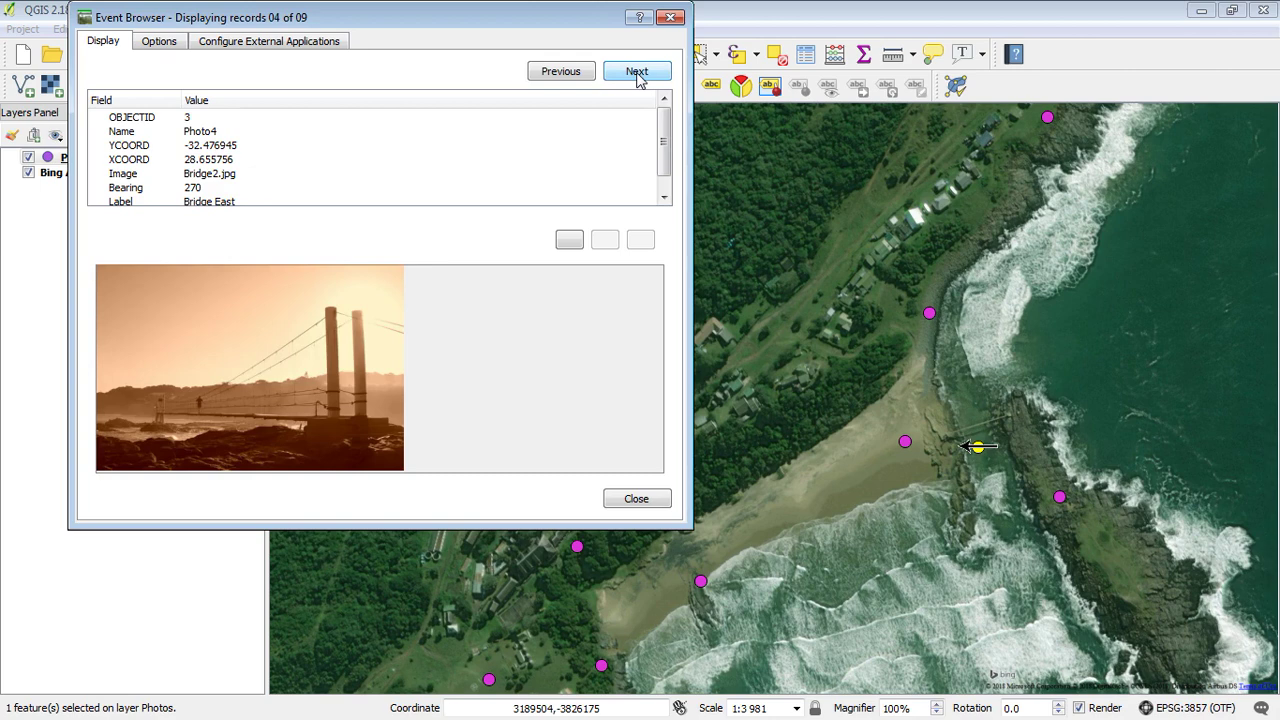
click(637, 72)
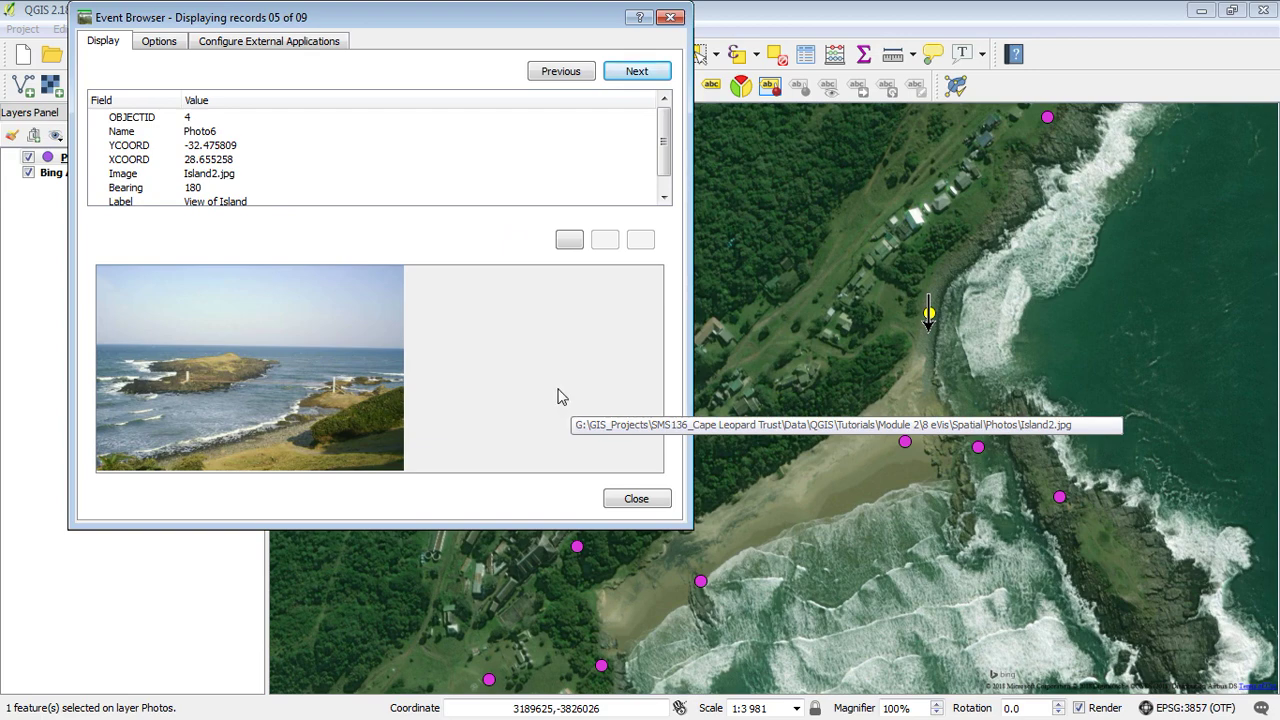
Close the Event Browser and select Database > eVis > eVis Event Id Tool.
click(676, 22)
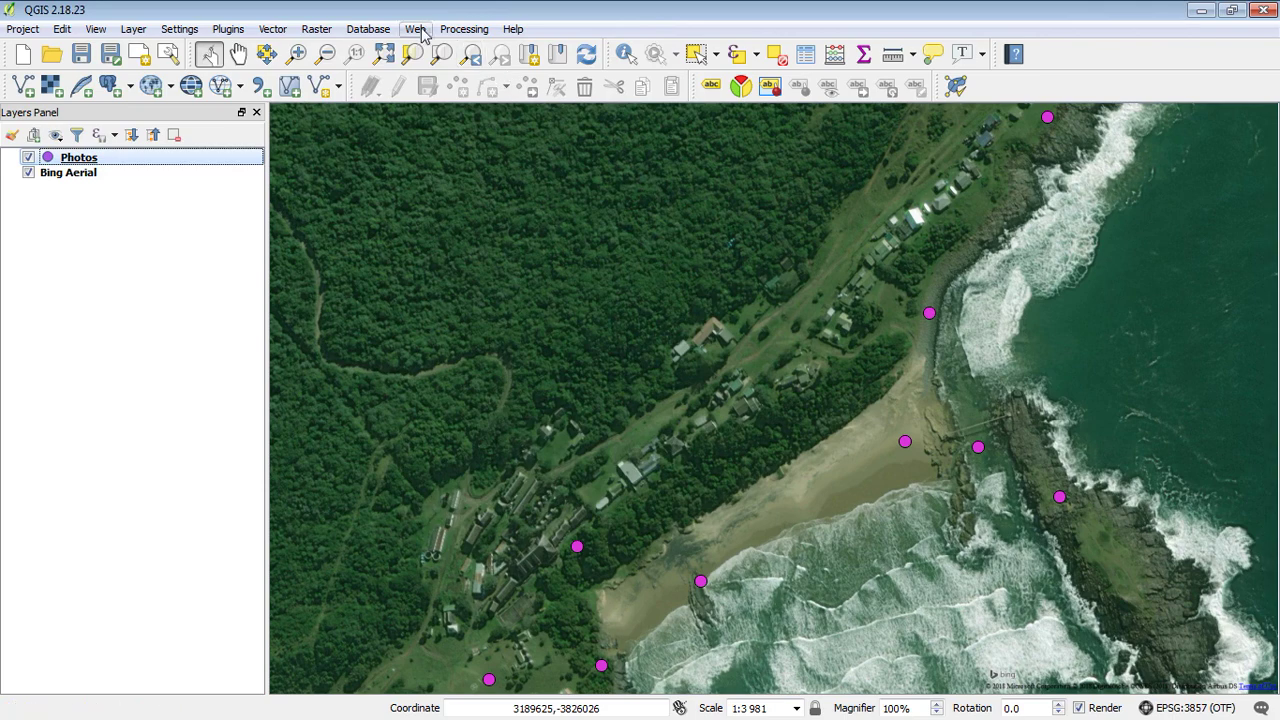
click(368, 29)
mouse_move(410, 72)
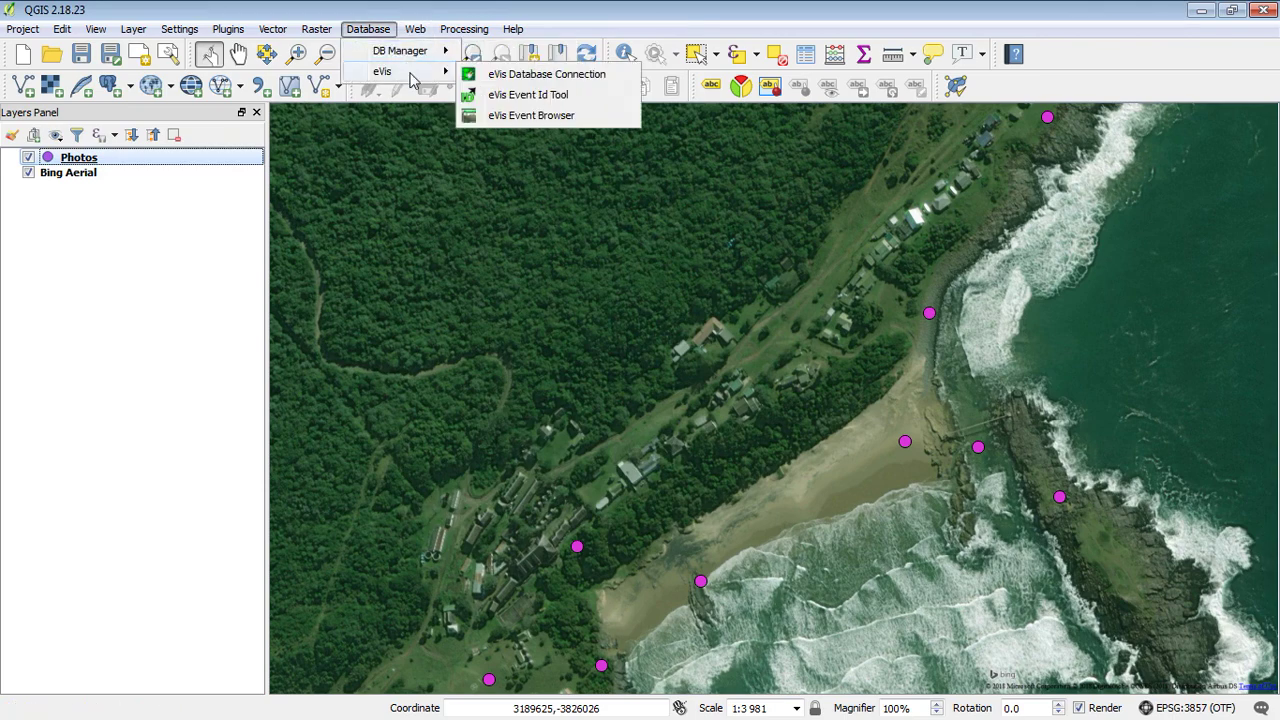
click(528, 95)
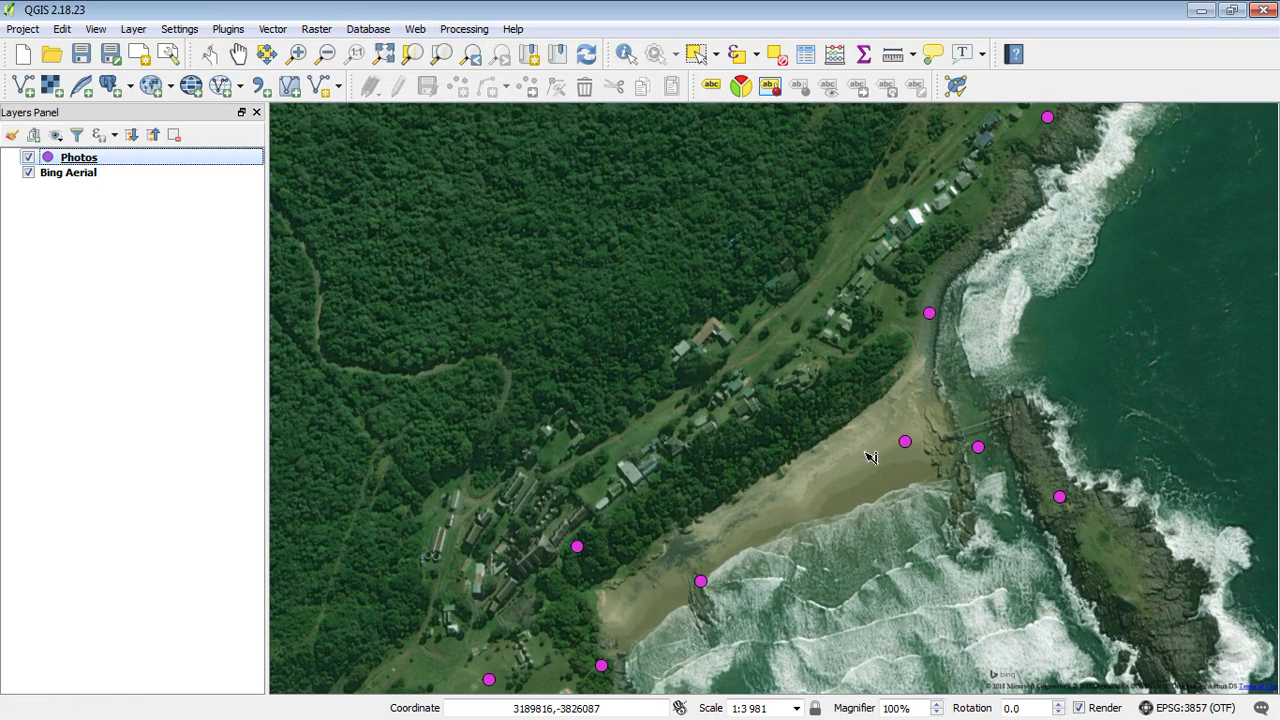
click(368, 29)
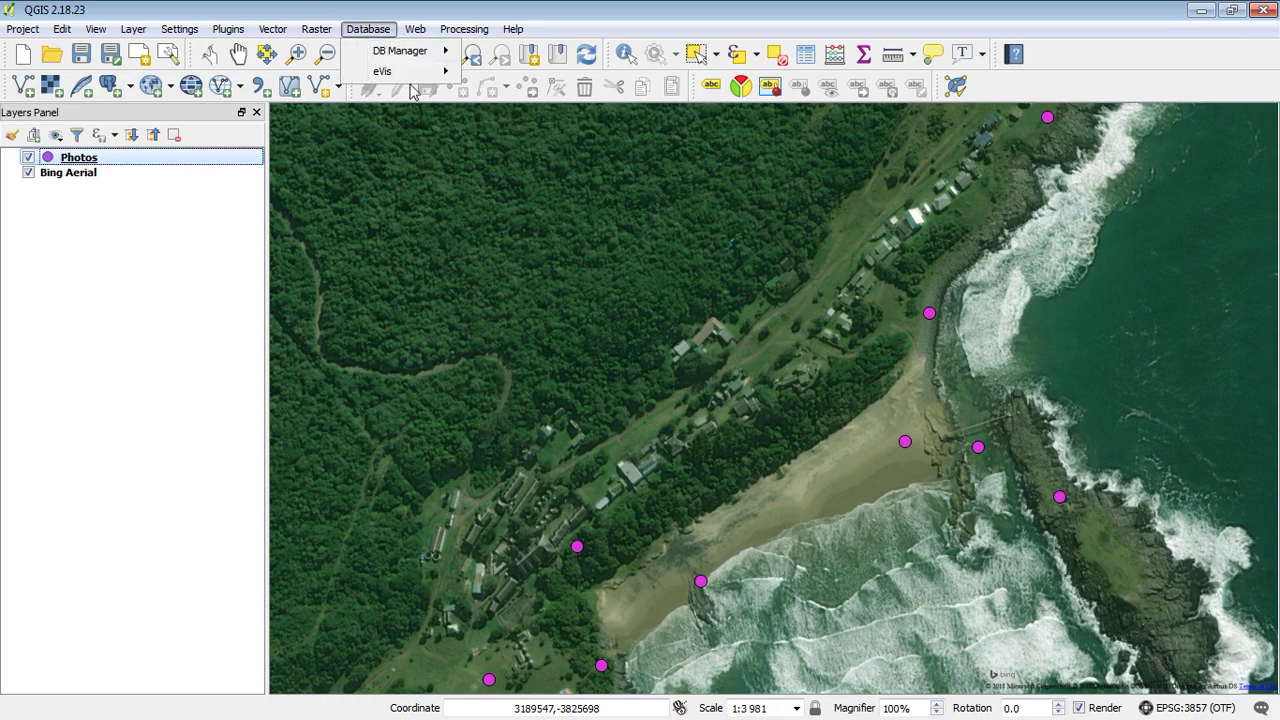
mouse_move(412, 80)
click(532, 96)
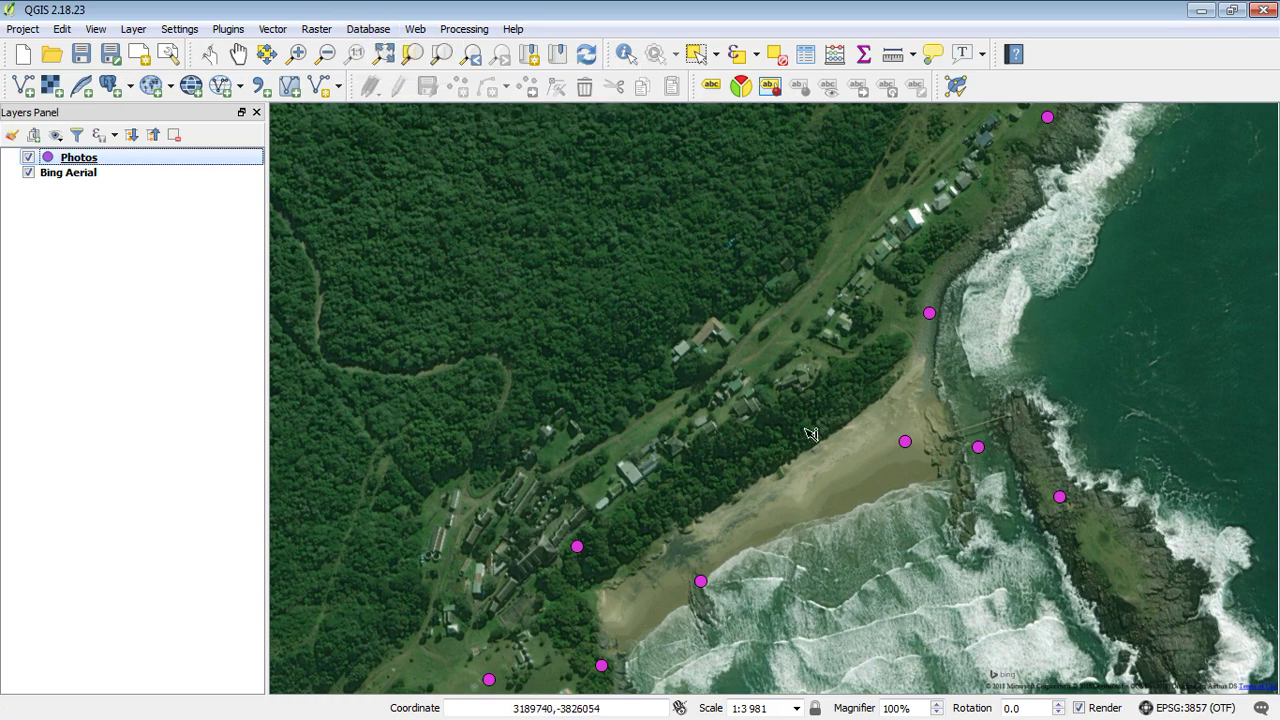
click(906, 443)
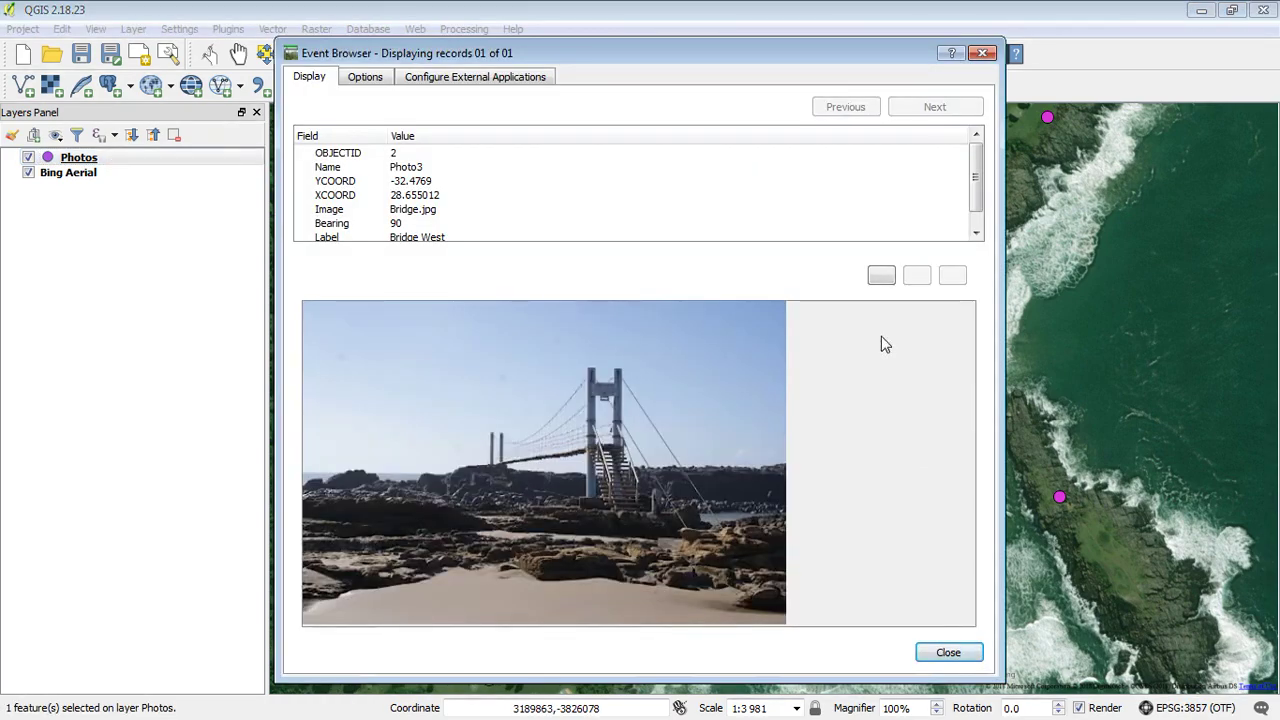
drag(997, 679, 842, 562)
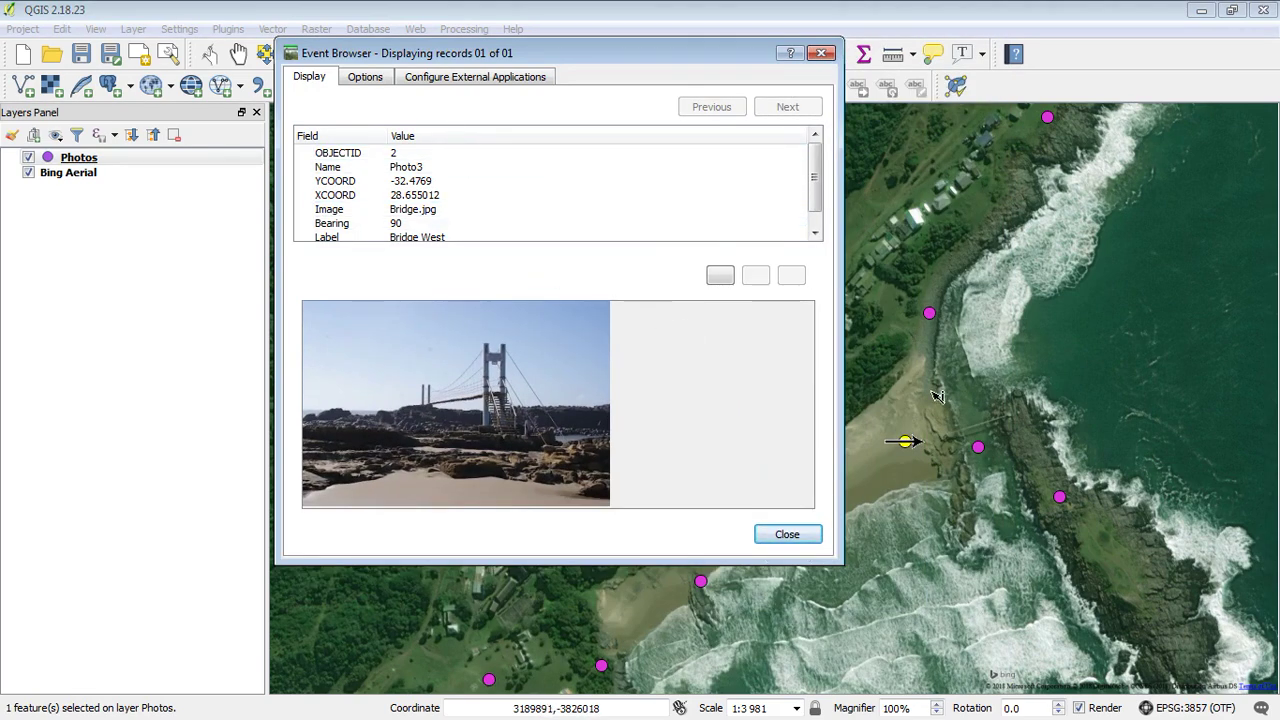
click(931, 315)
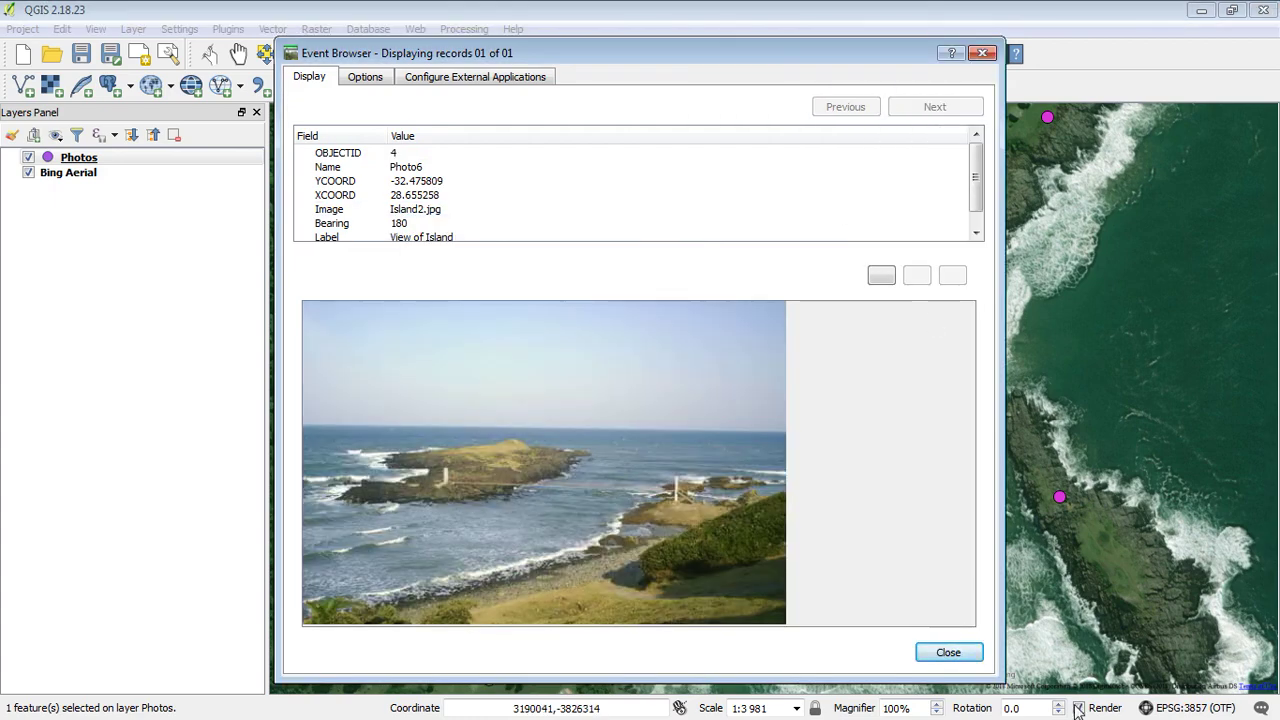
drag(993, 678, 838, 565)
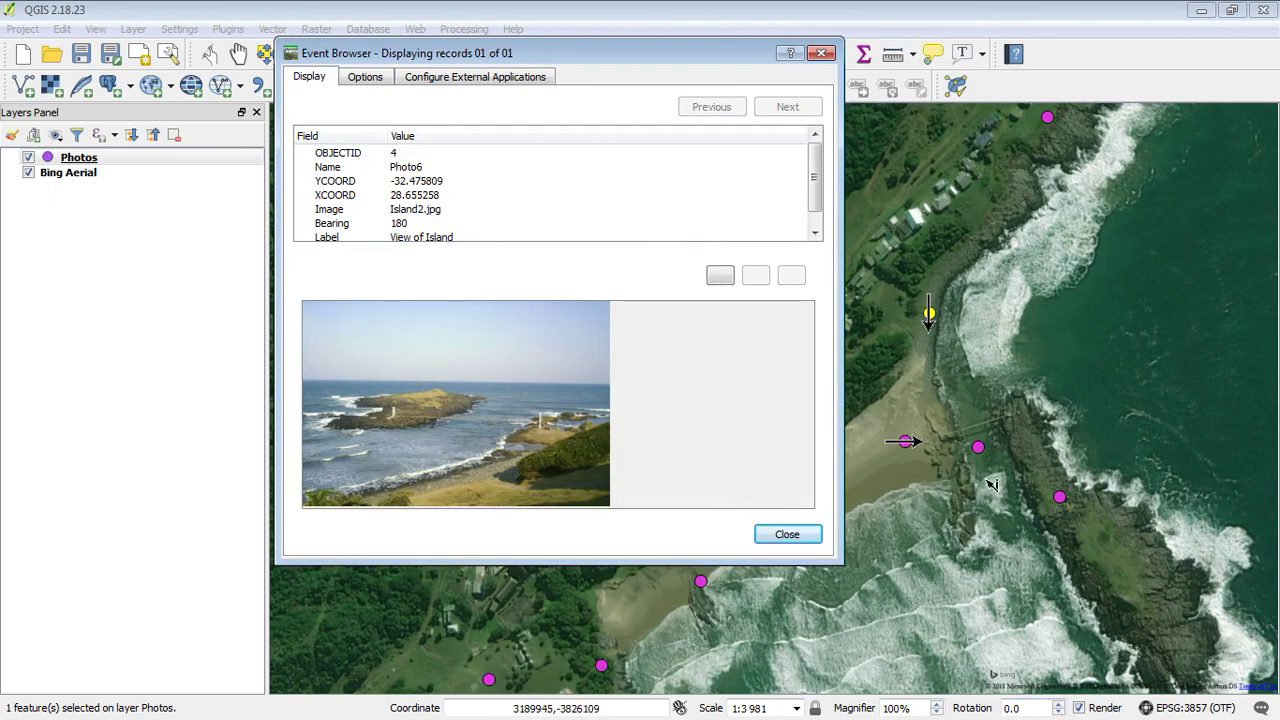
drag(690, 54, 460, 34)
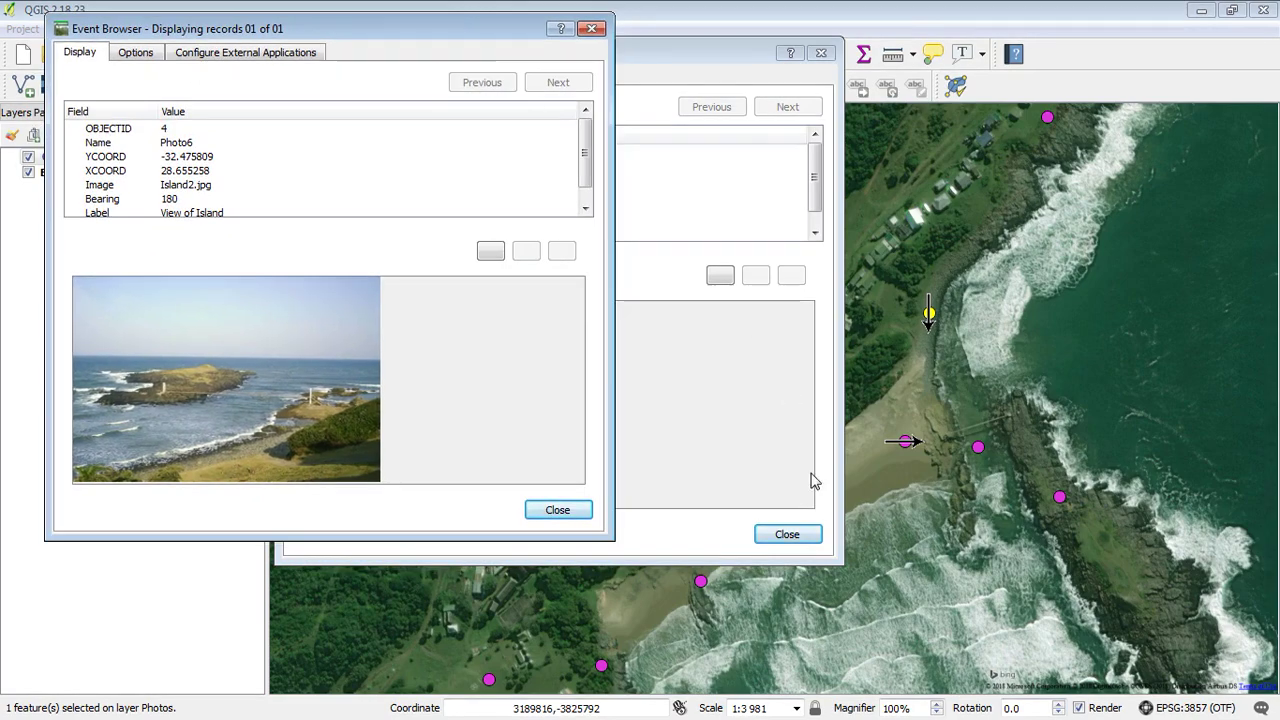
drag(735, 61, 493, 97)
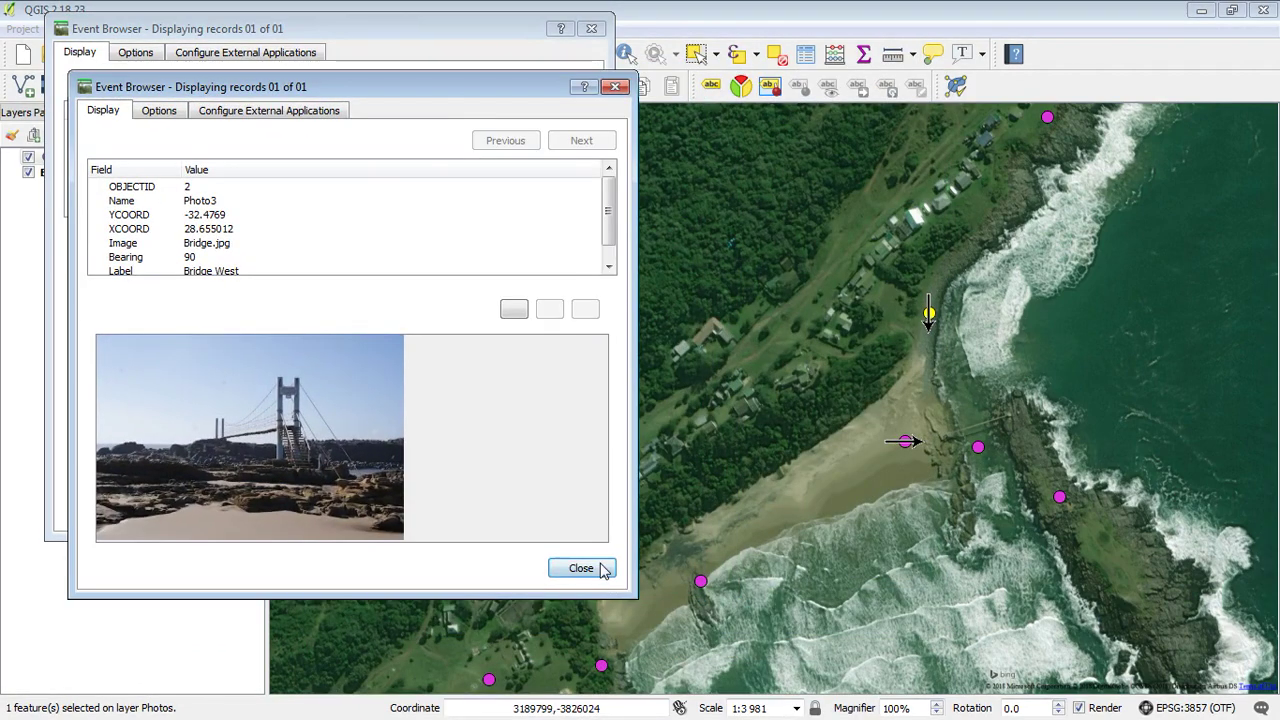
click(581, 568)
click(578, 514)
click(580, 545)
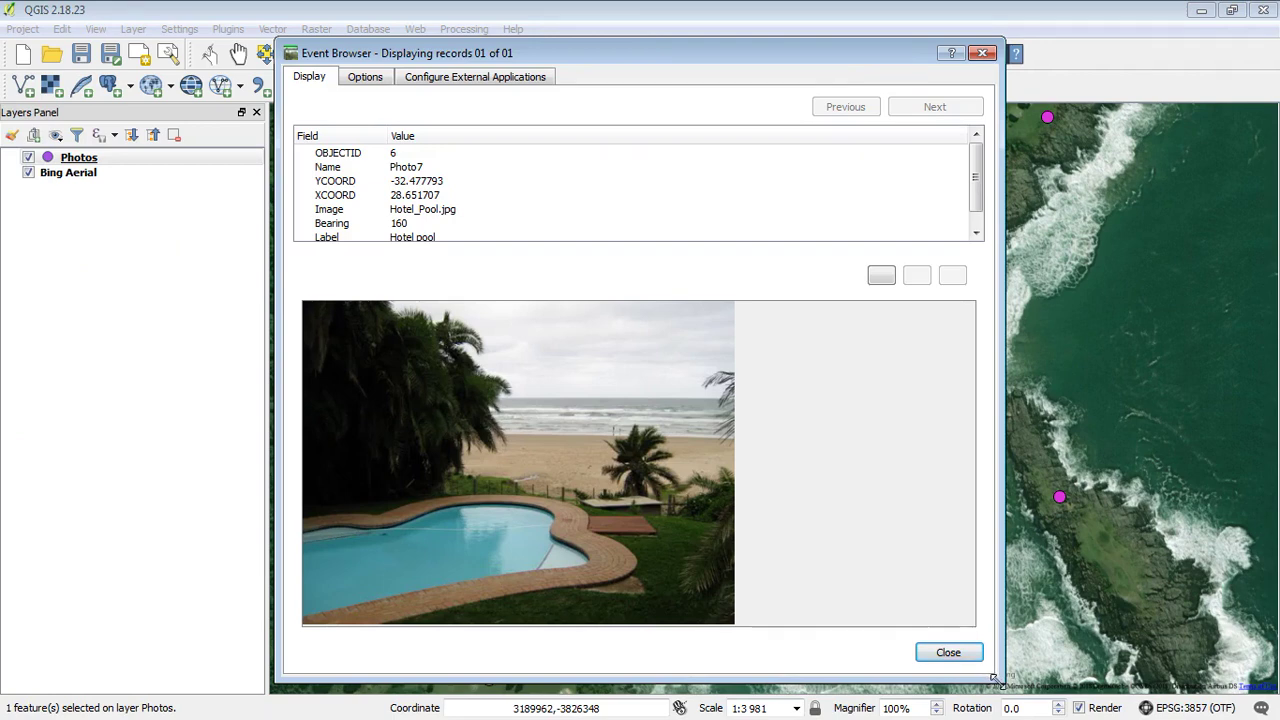
drag(997, 683, 630, 428)
drag(620, 45, 455, 47)
click(658, 53)
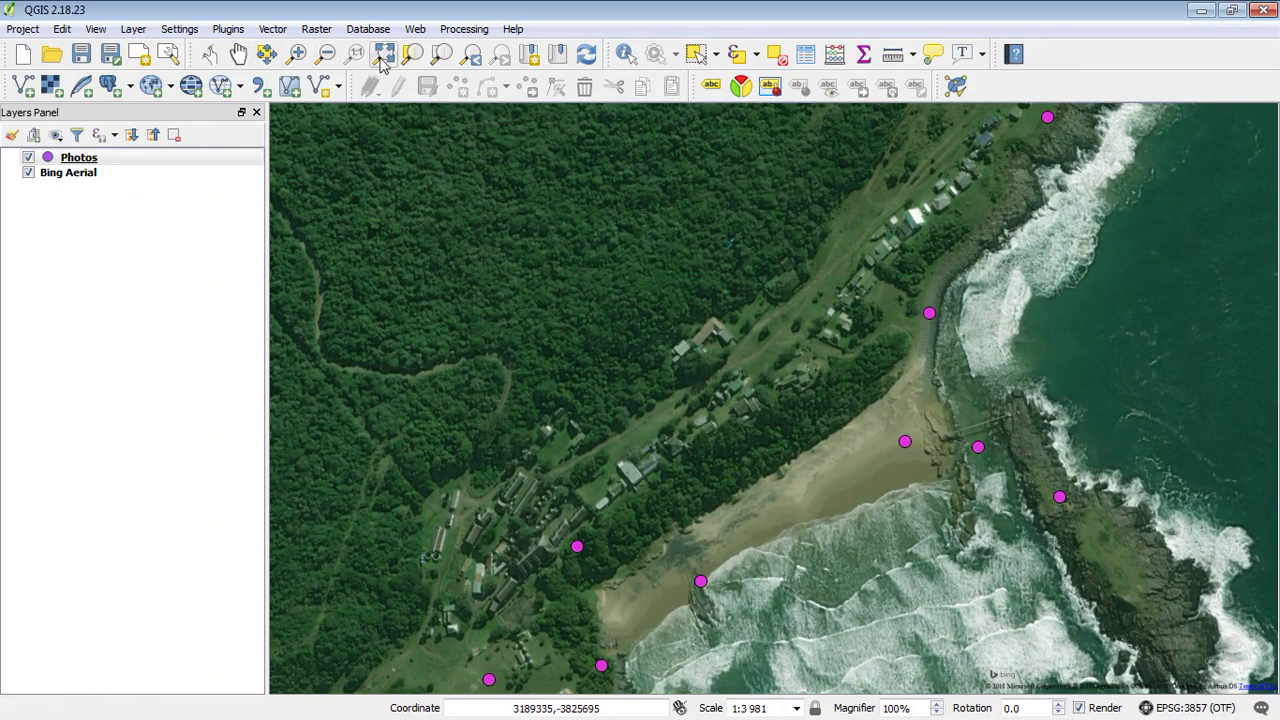
Zoom out with a drawn rectangle to scale 1:6582, showing all nine photo points.
click(326, 55)
drag(660, 346, 1005, 606)
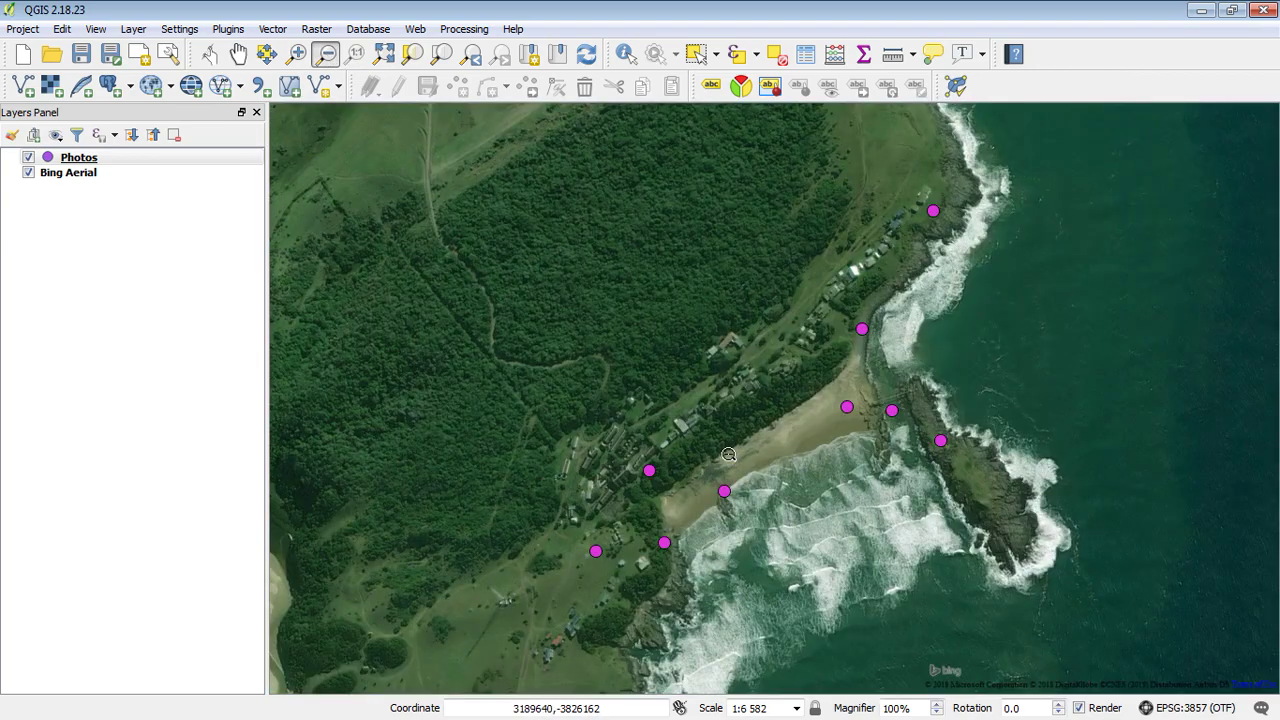